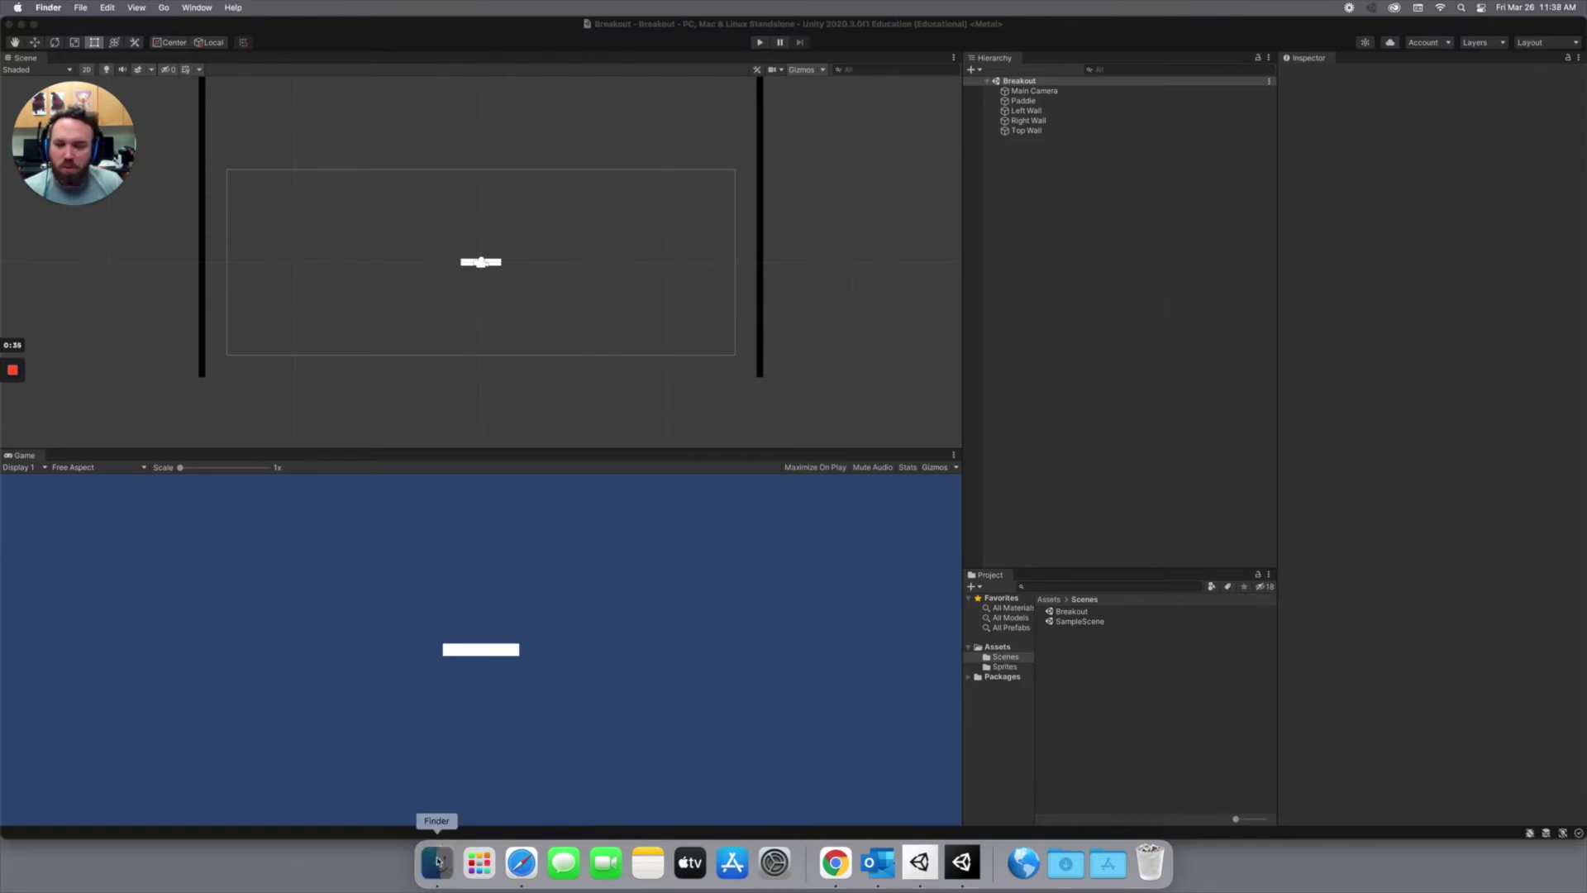
Import ball.png from the Desktop in Finder into the Unity project's Assets
click(437, 861)
click(236, 336)
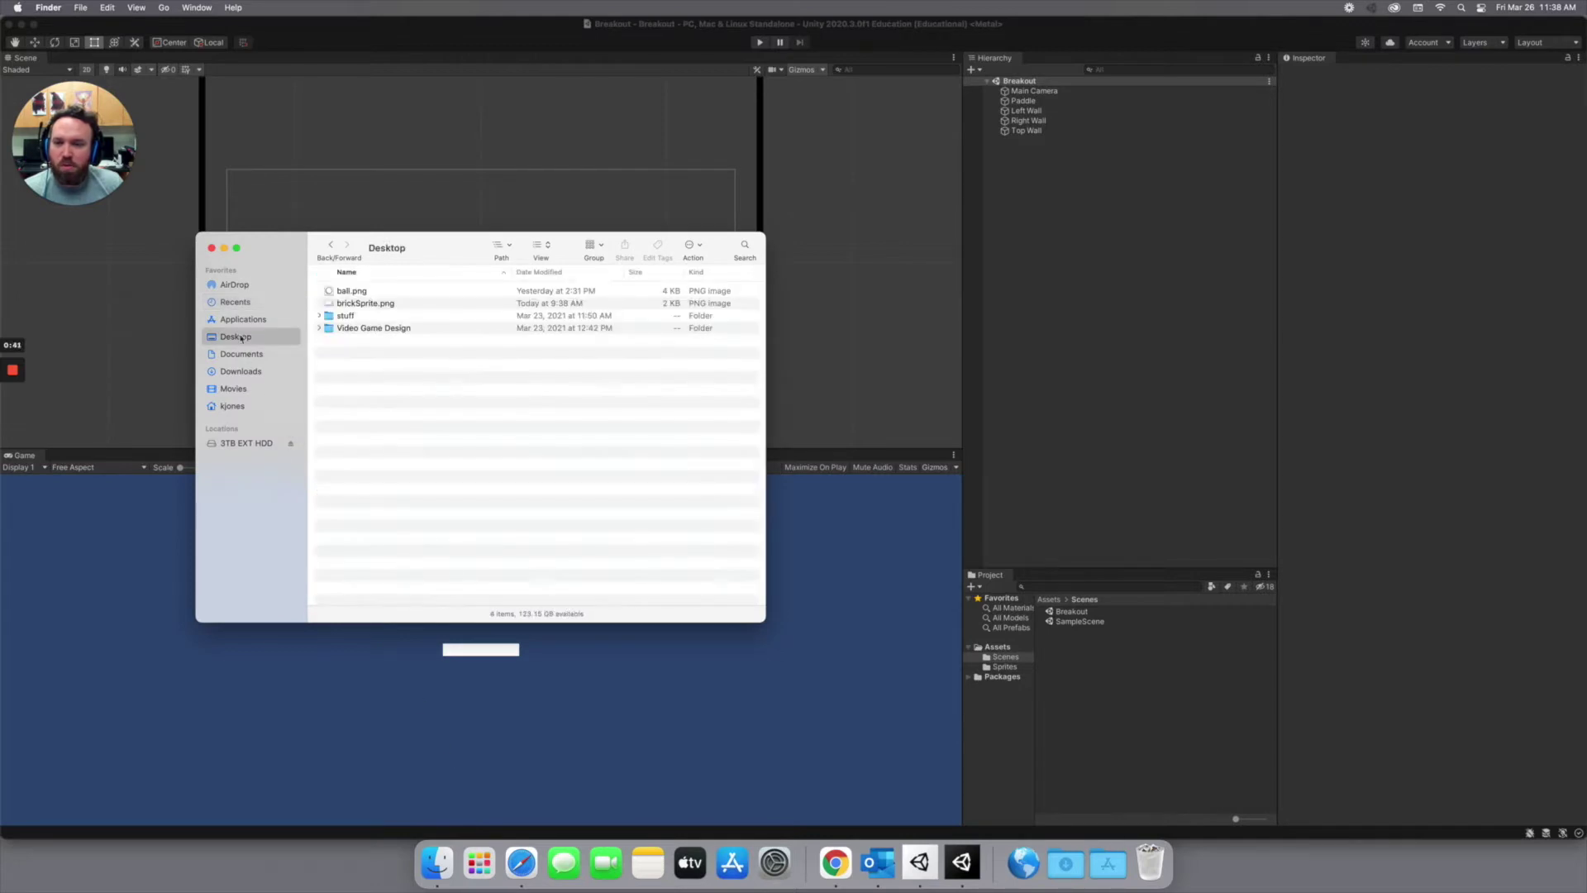
click(352, 293)
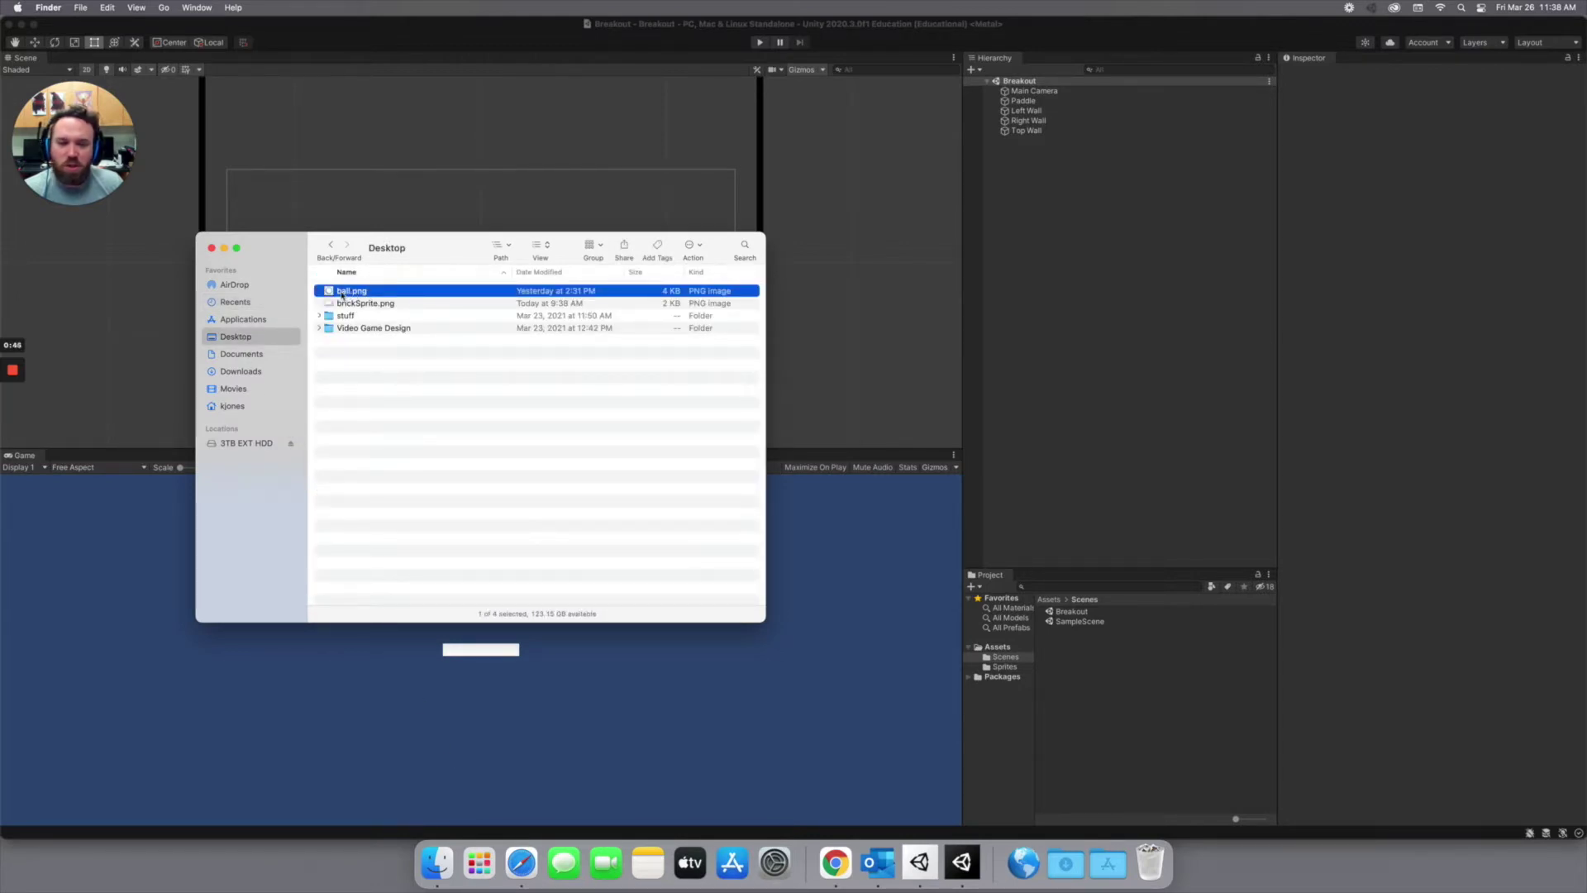
drag(342, 296, 998, 650)
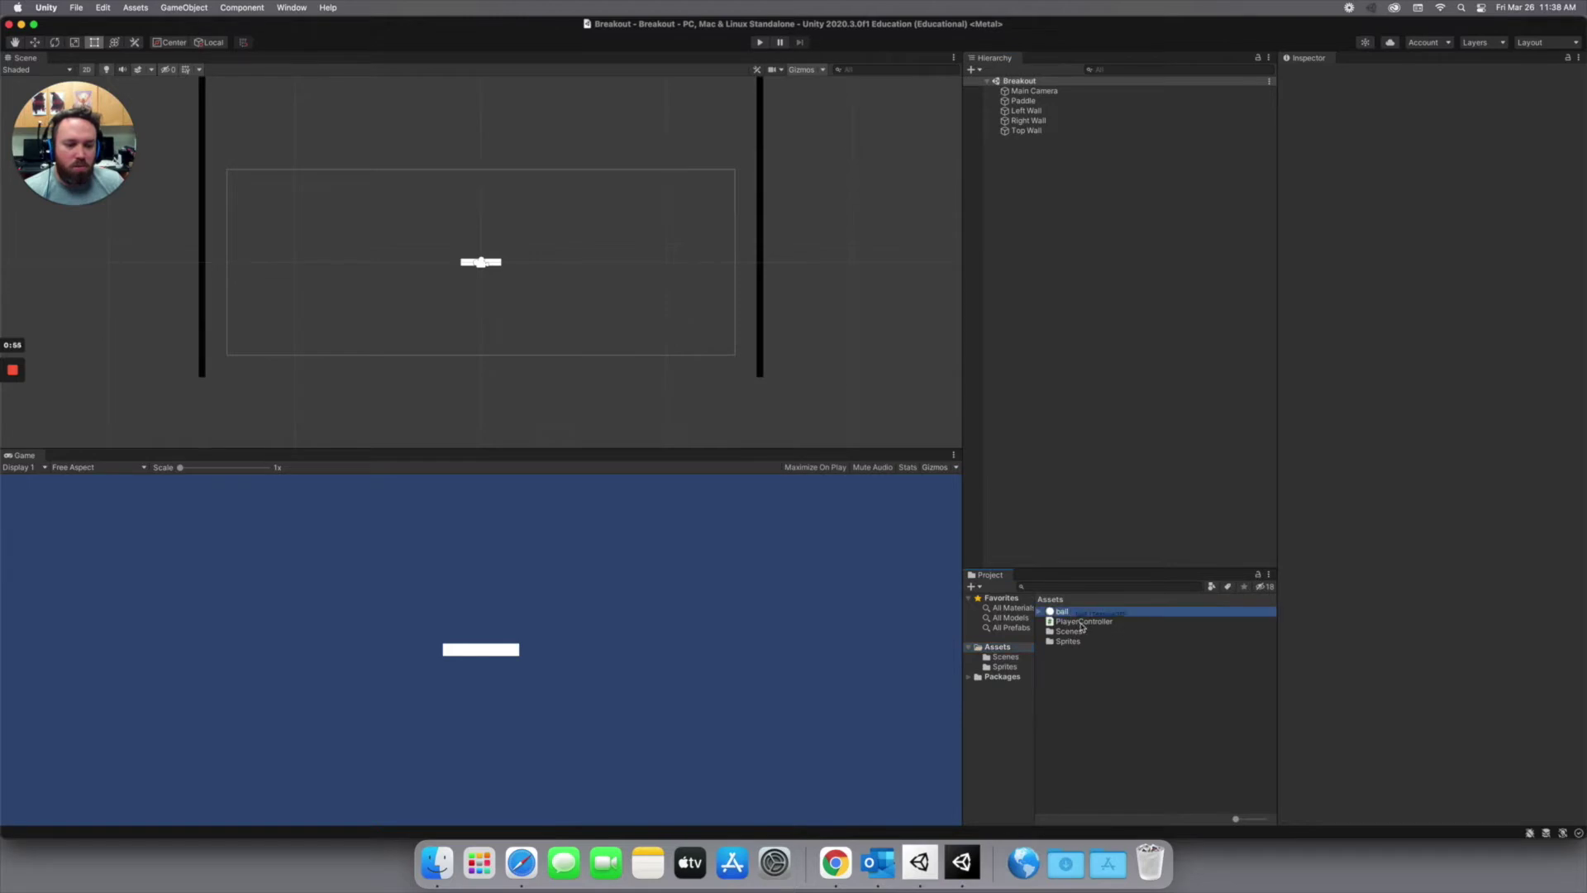
Delete the duplicate ball asset and add the ball sprite from Sprites to the scene
key(super+BackSpace)
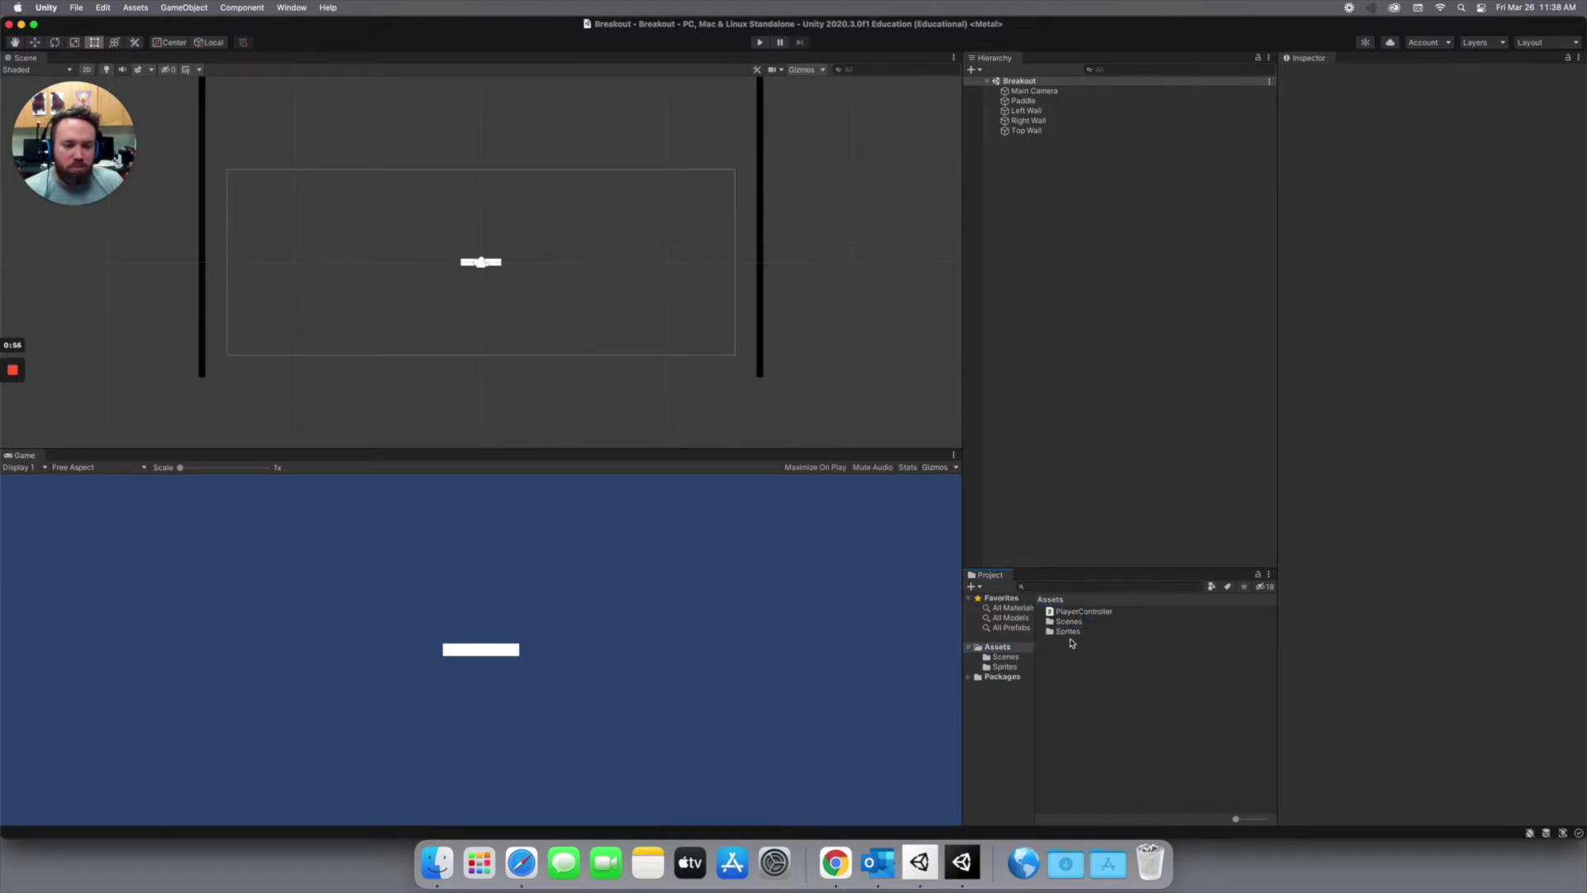
double_click(1067, 632)
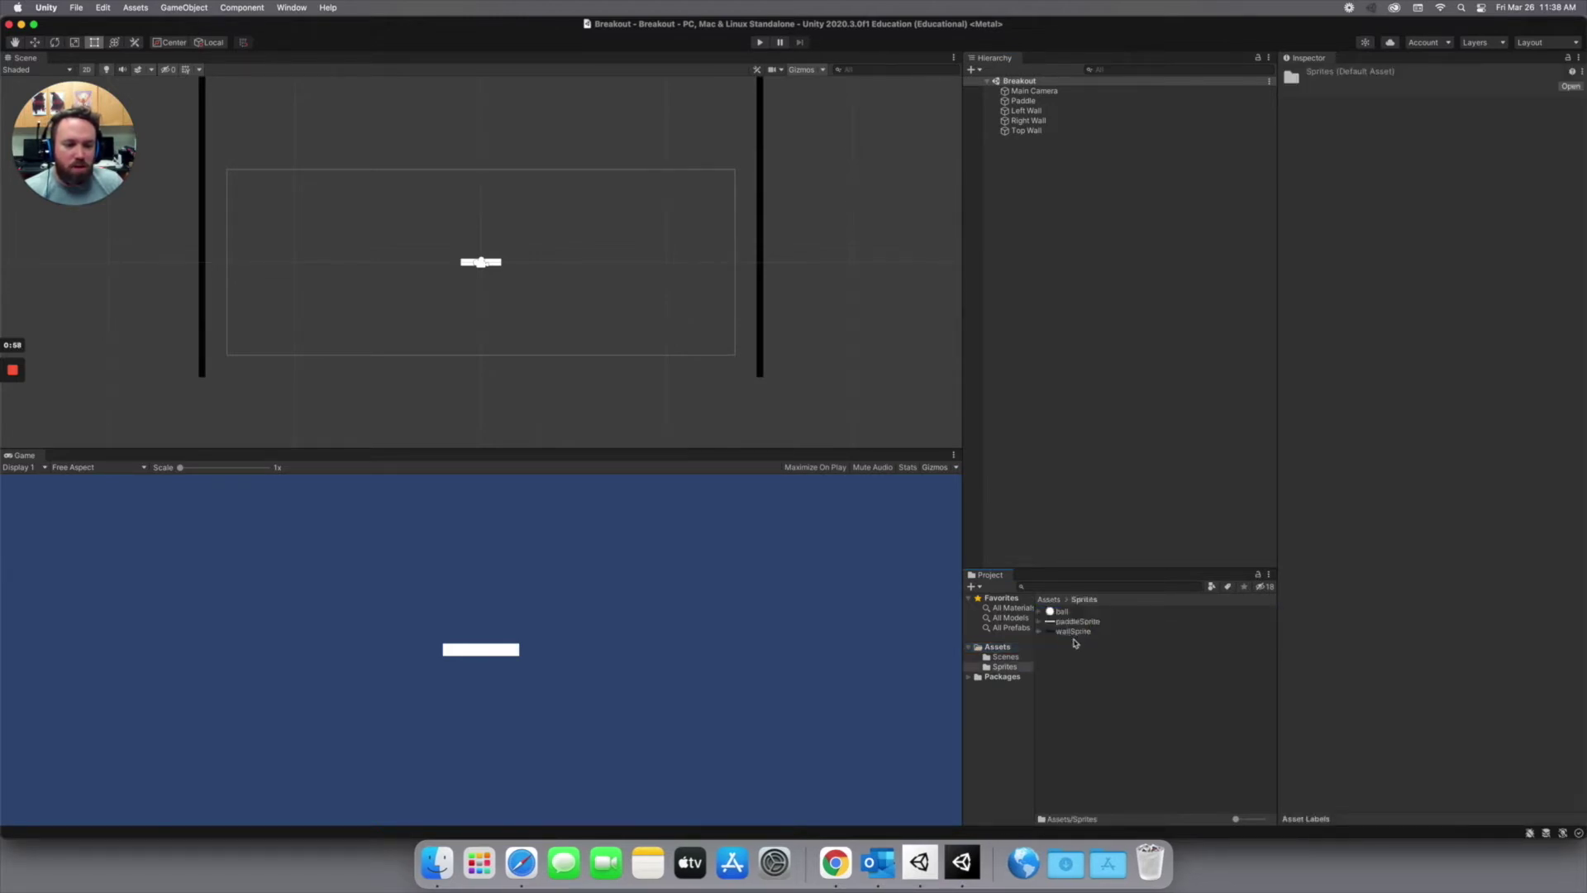
drag(1066, 616, 1078, 314)
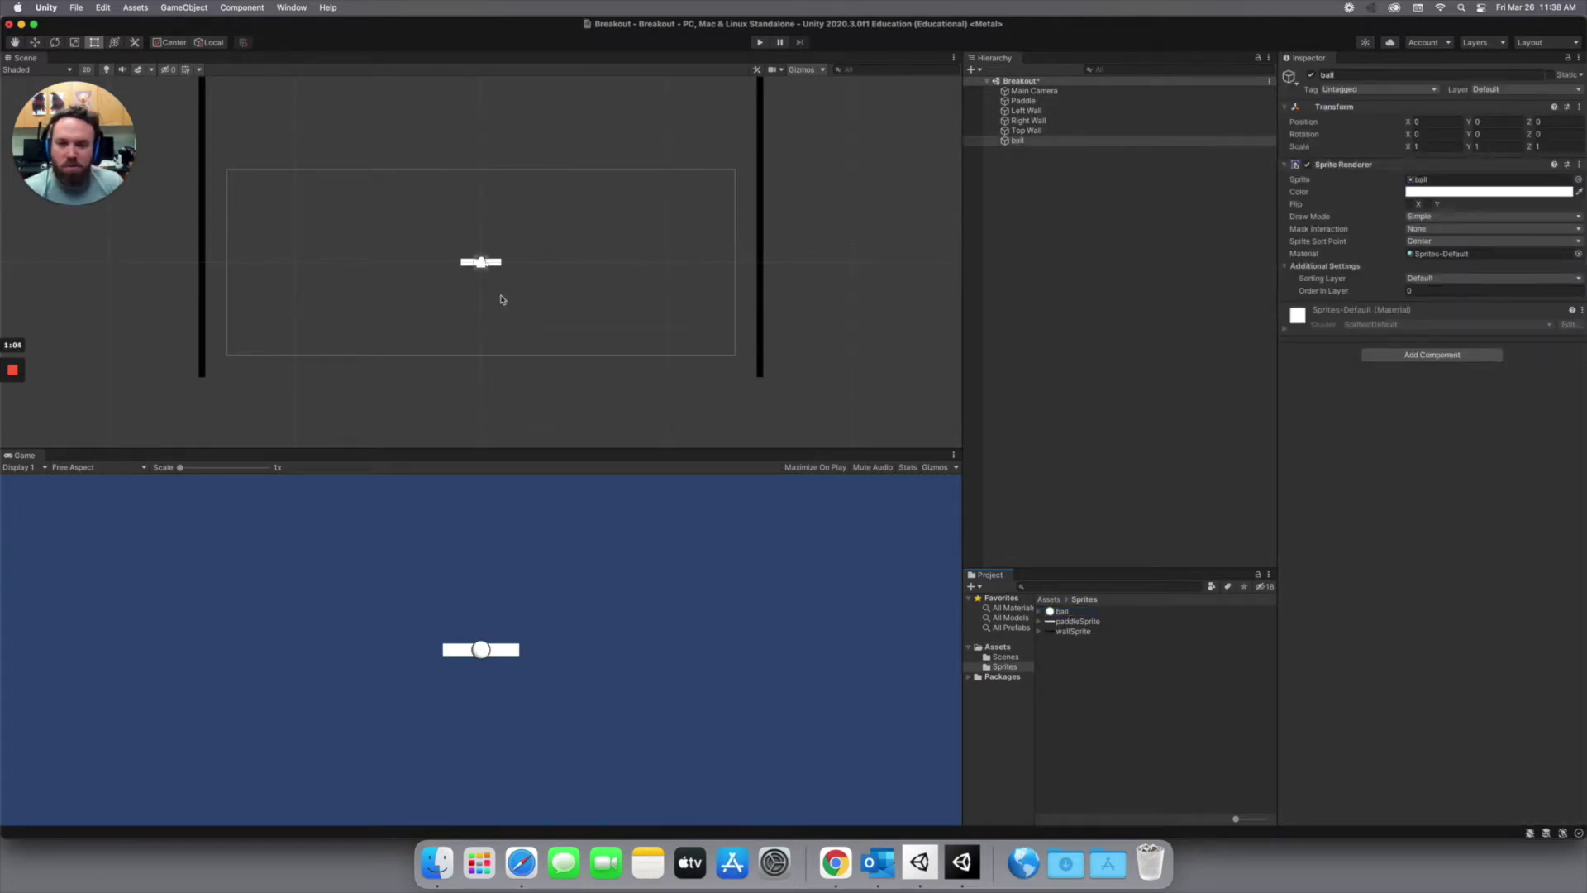
Zoom in and raise the ball to Y 0.61, just above the paddle
alt+right_drag(502, 299, 714, 281)
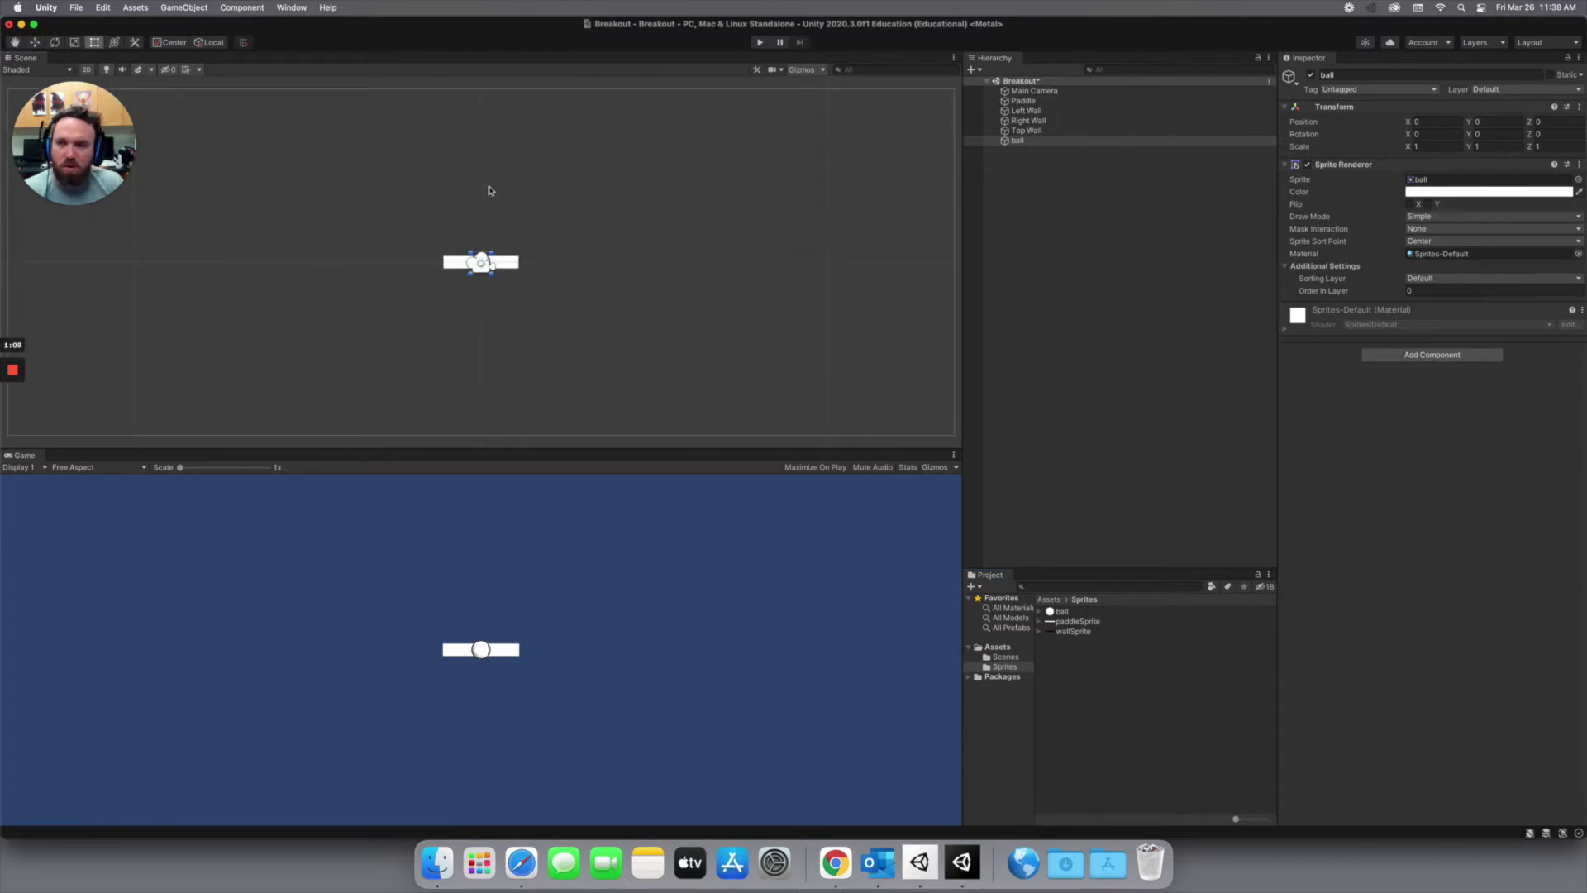
key(w)
drag(482, 217, 481, 195)
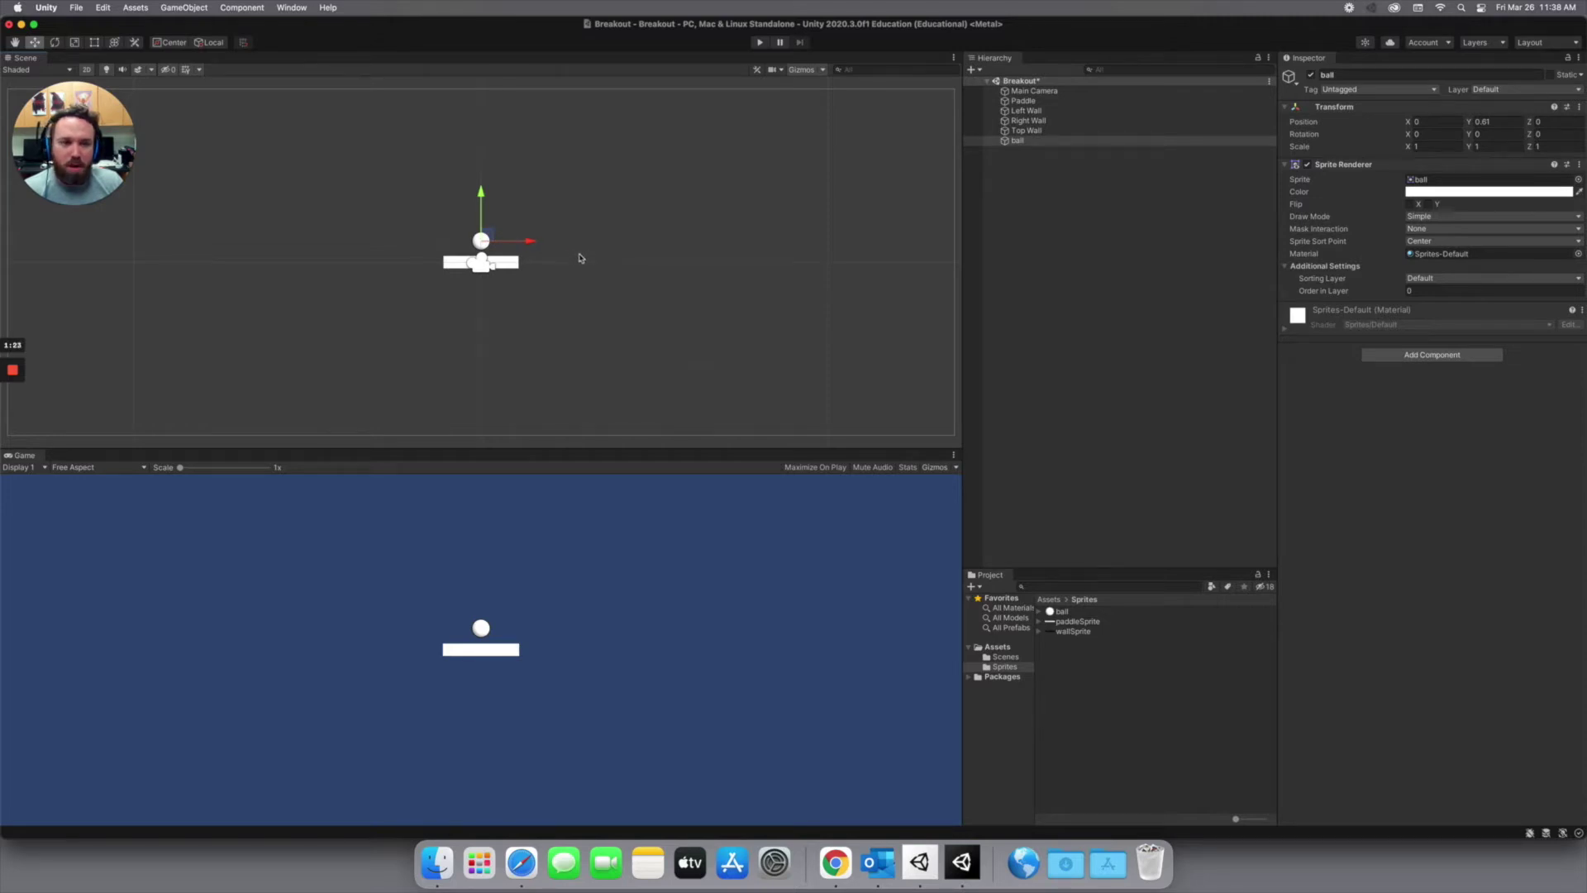
Add a Circle Collider 2D with radius 0.3 to the ball
click(1413, 358)
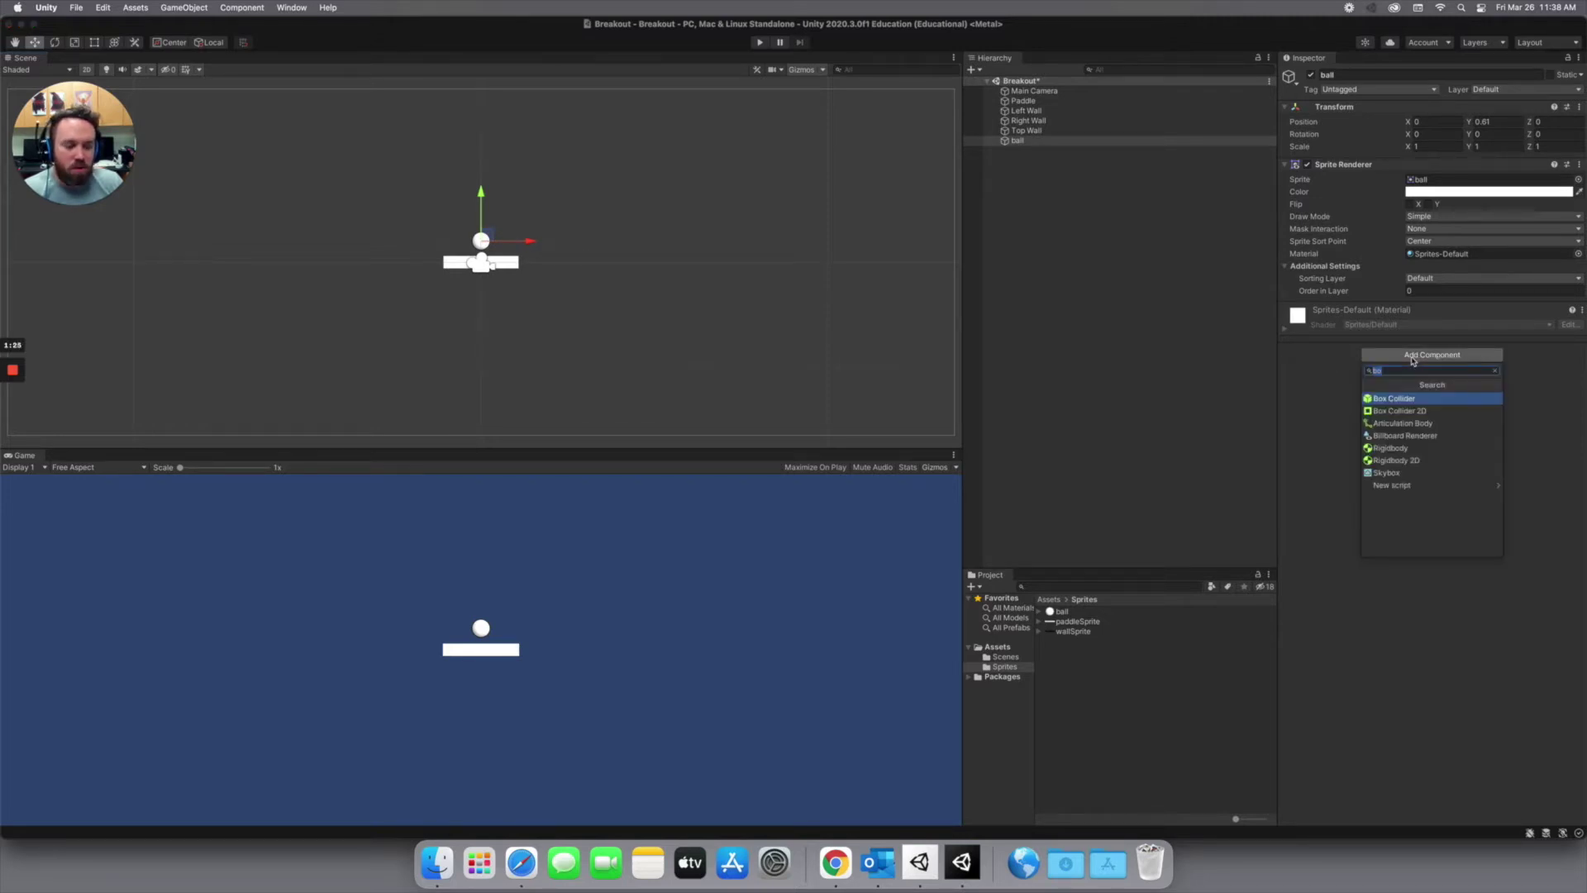
text(cir)
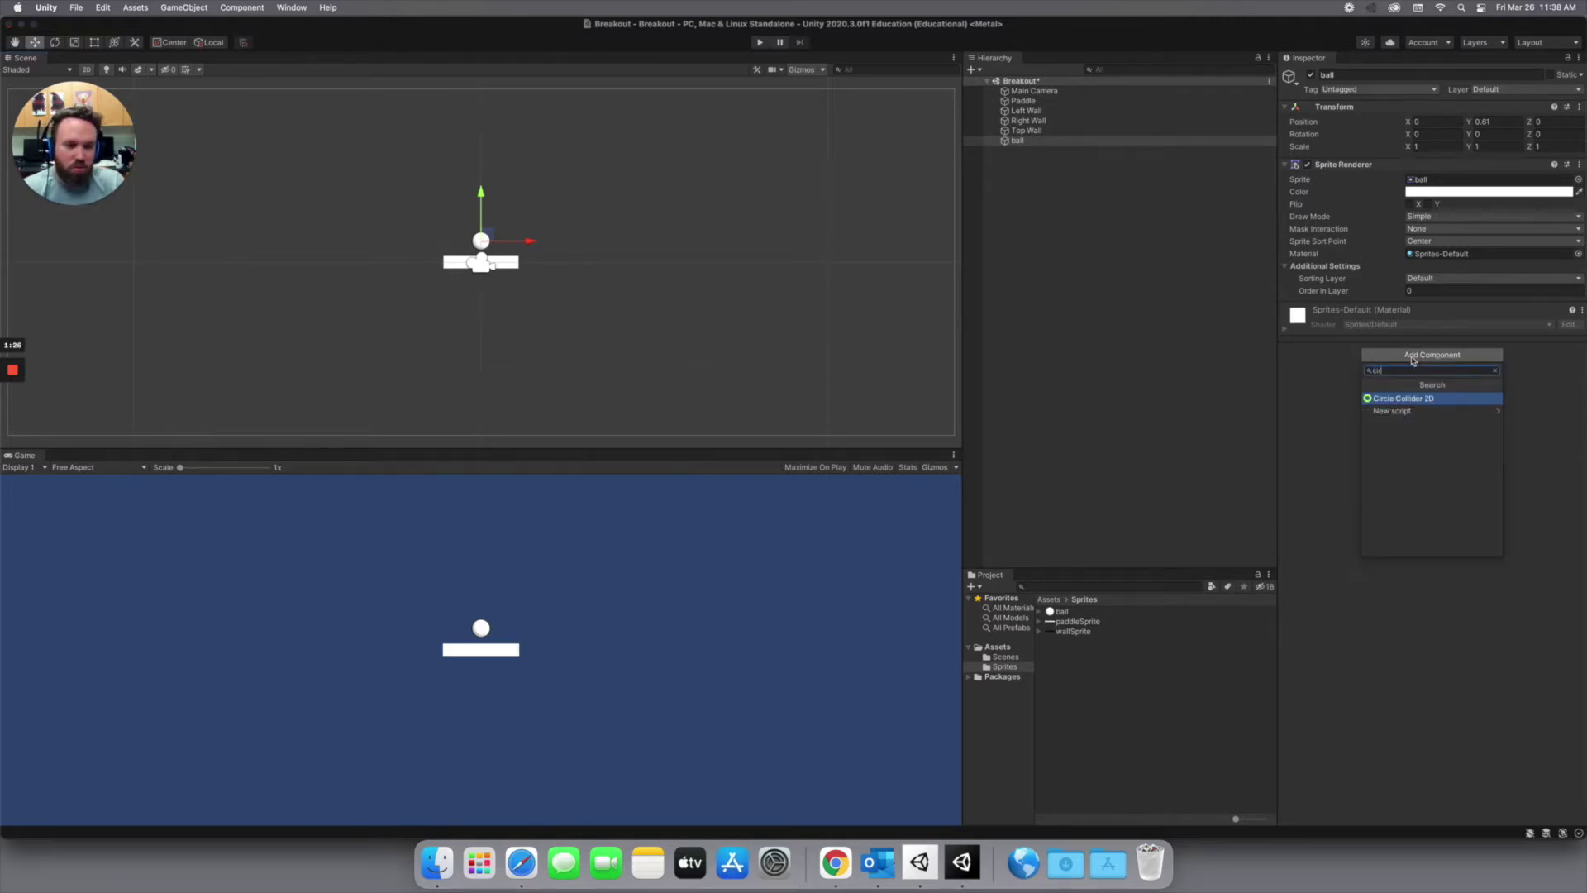
click(1384, 401)
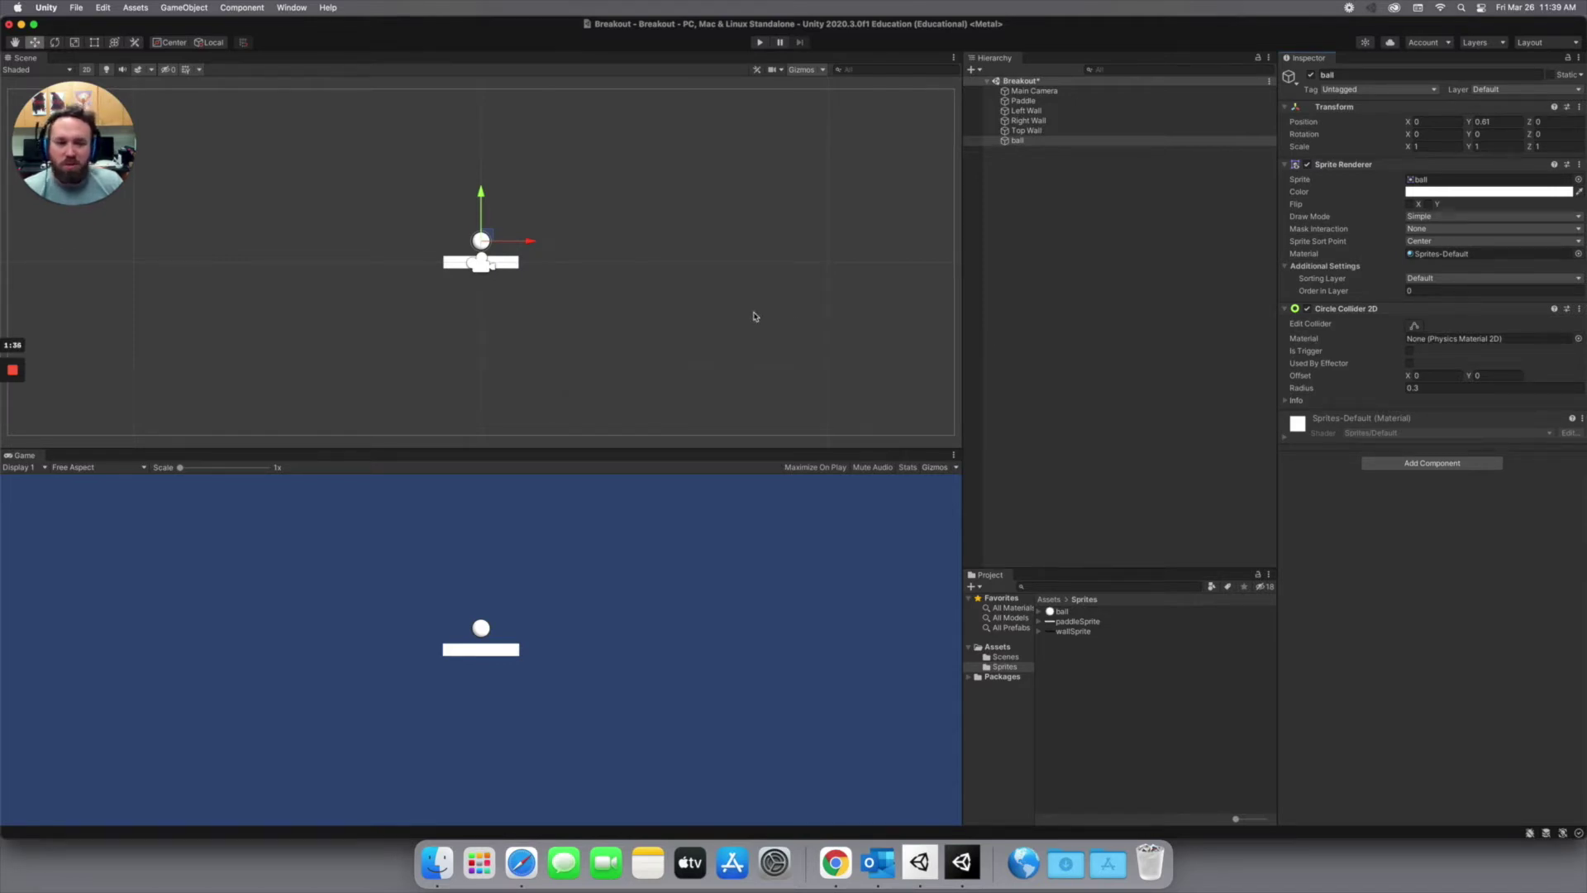
click(1001, 649)
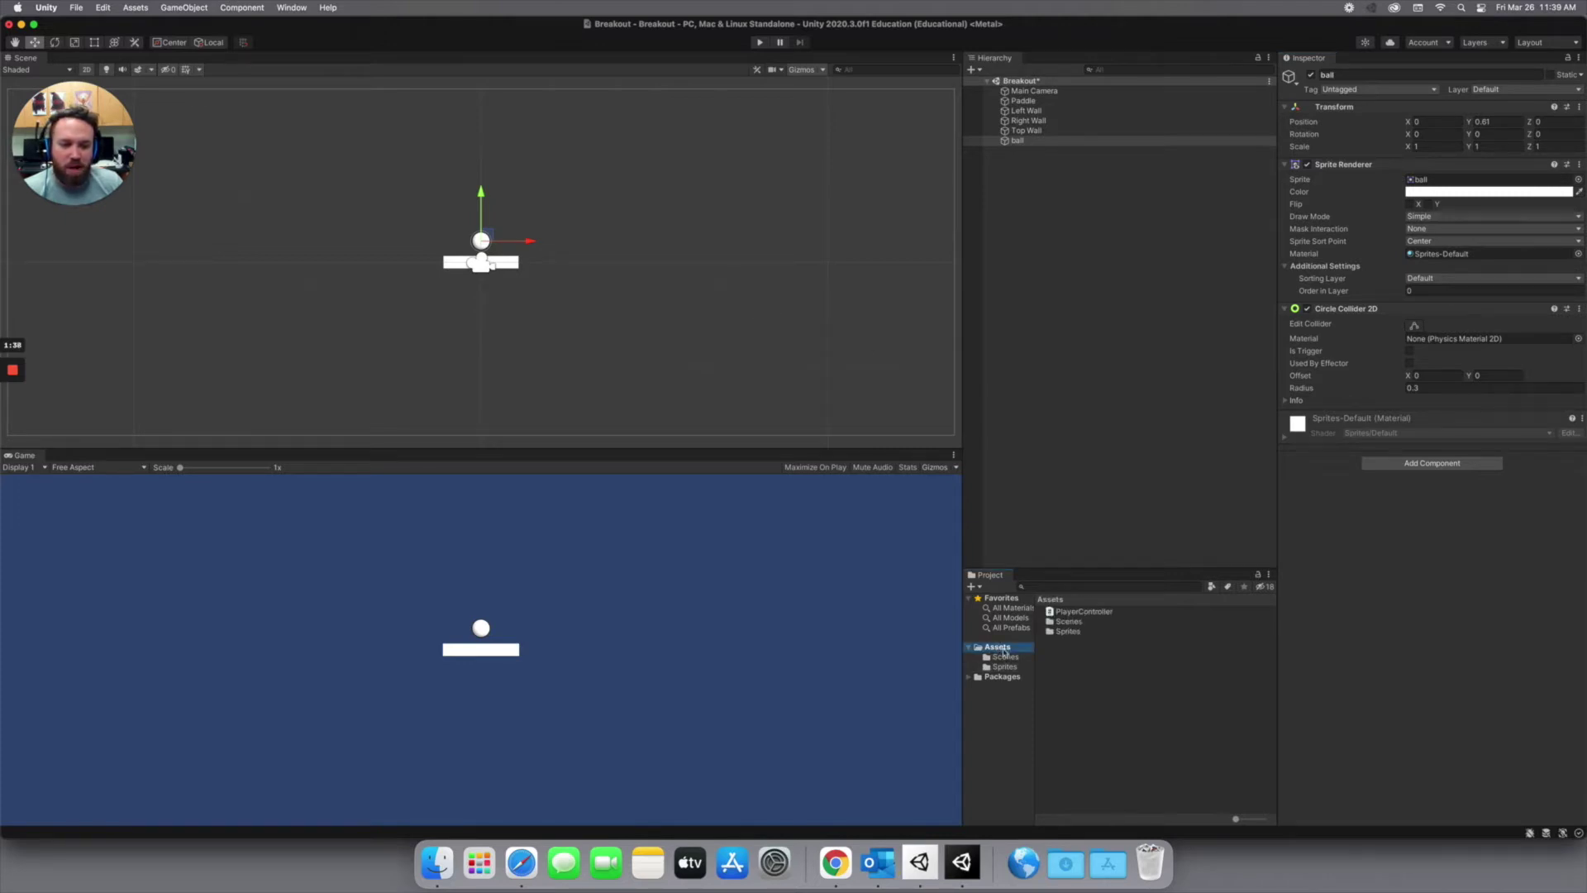
right_click(1073, 671)
Create a Physics Material 2D asset named 'Ball Material' in Assets
mouse_move(1099, 488)
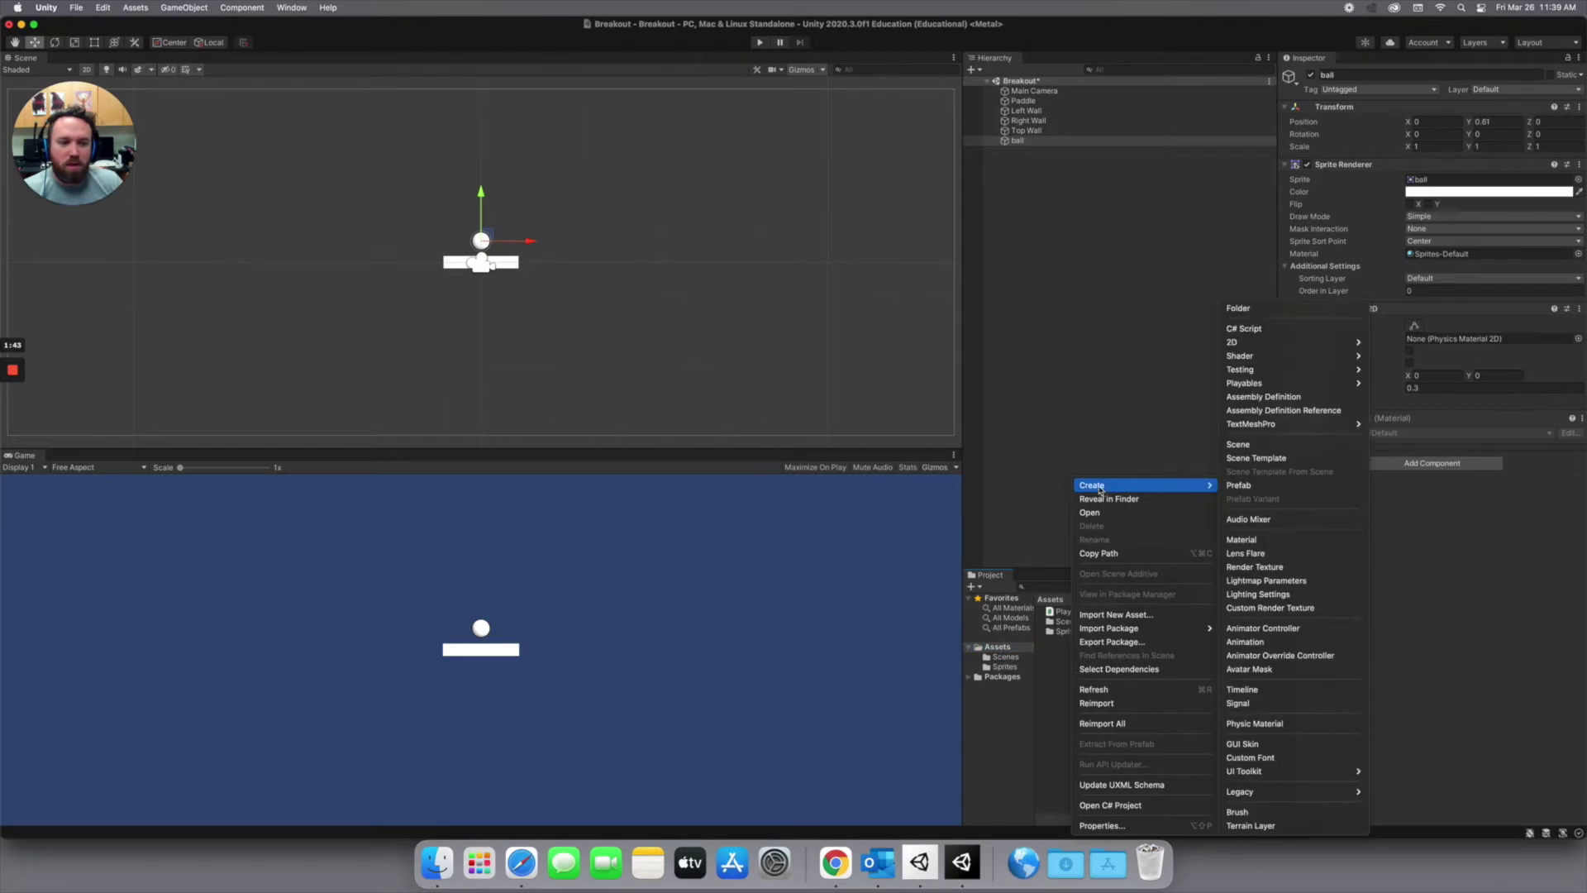
mouse_move(1244, 348)
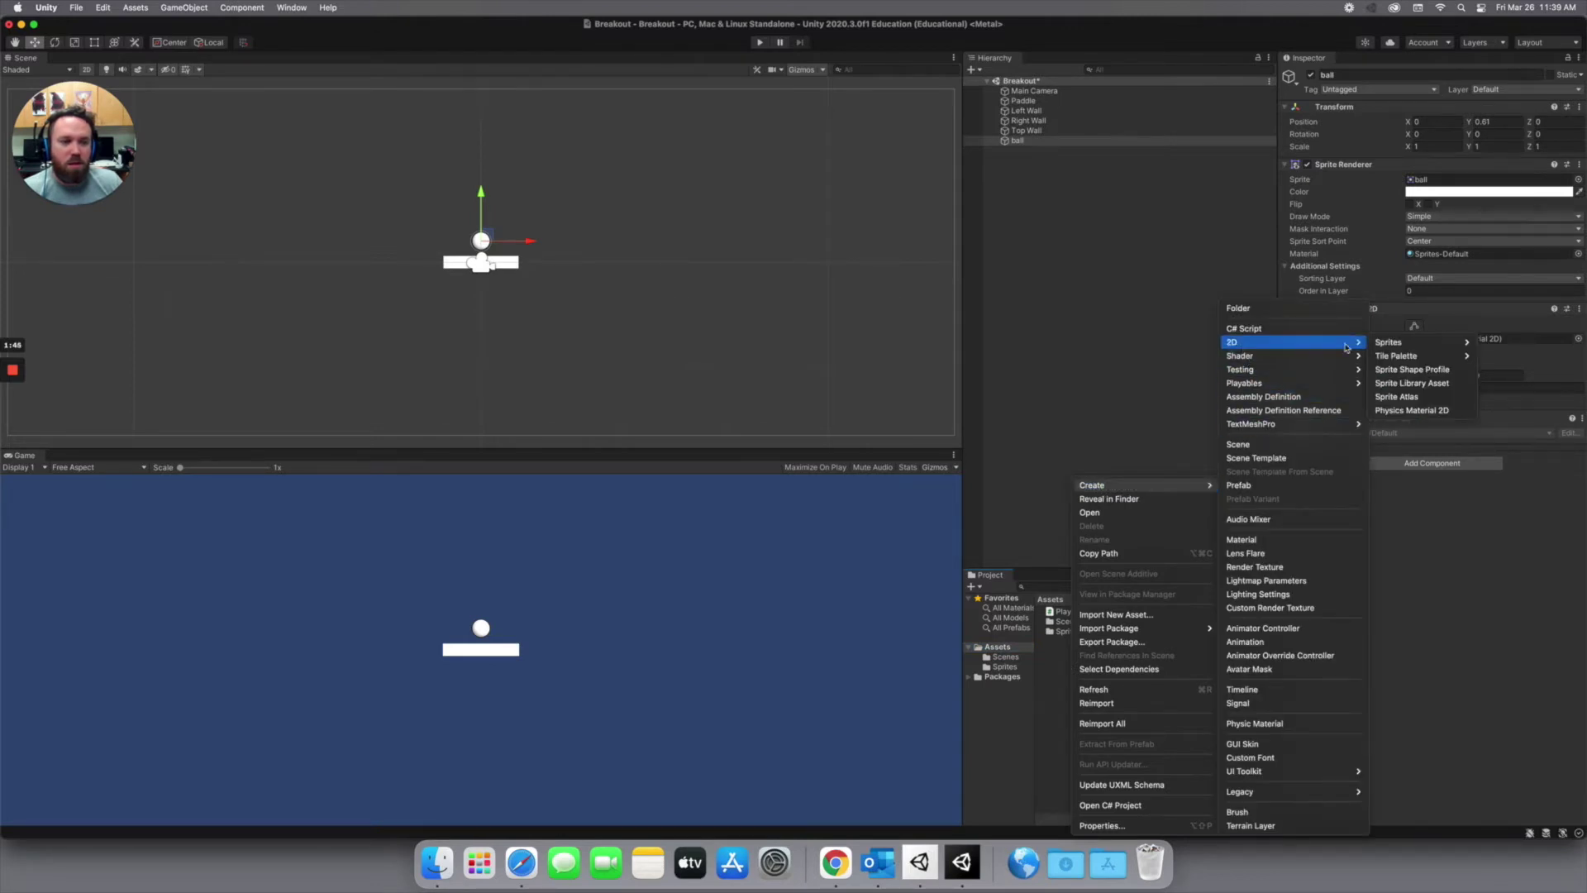
click(1409, 411)
text(Bal)
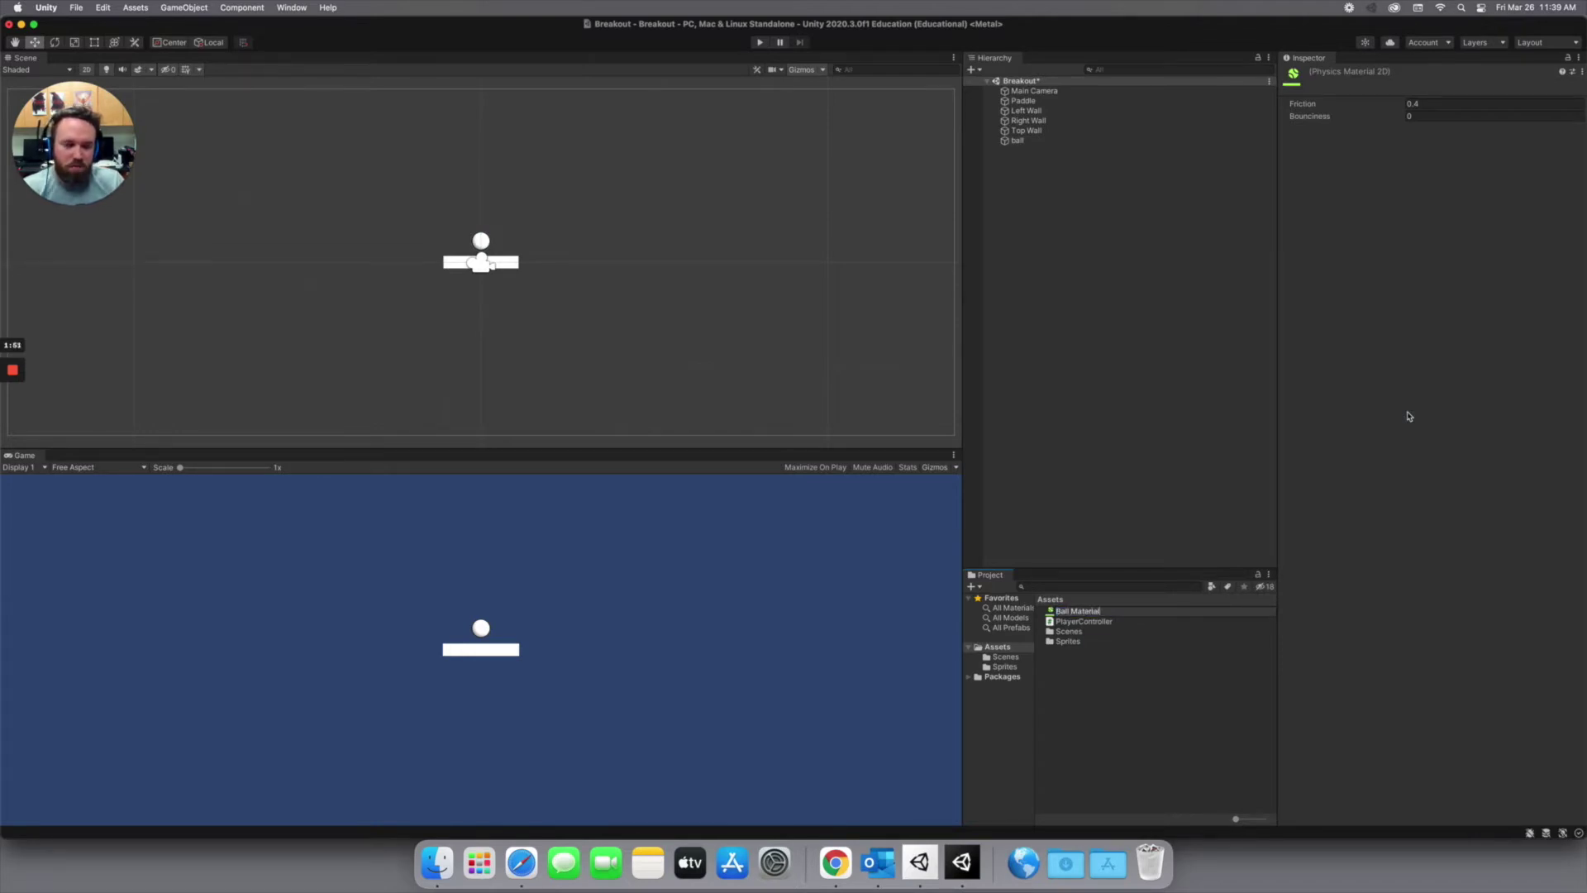
text(l Material)
key(Return)
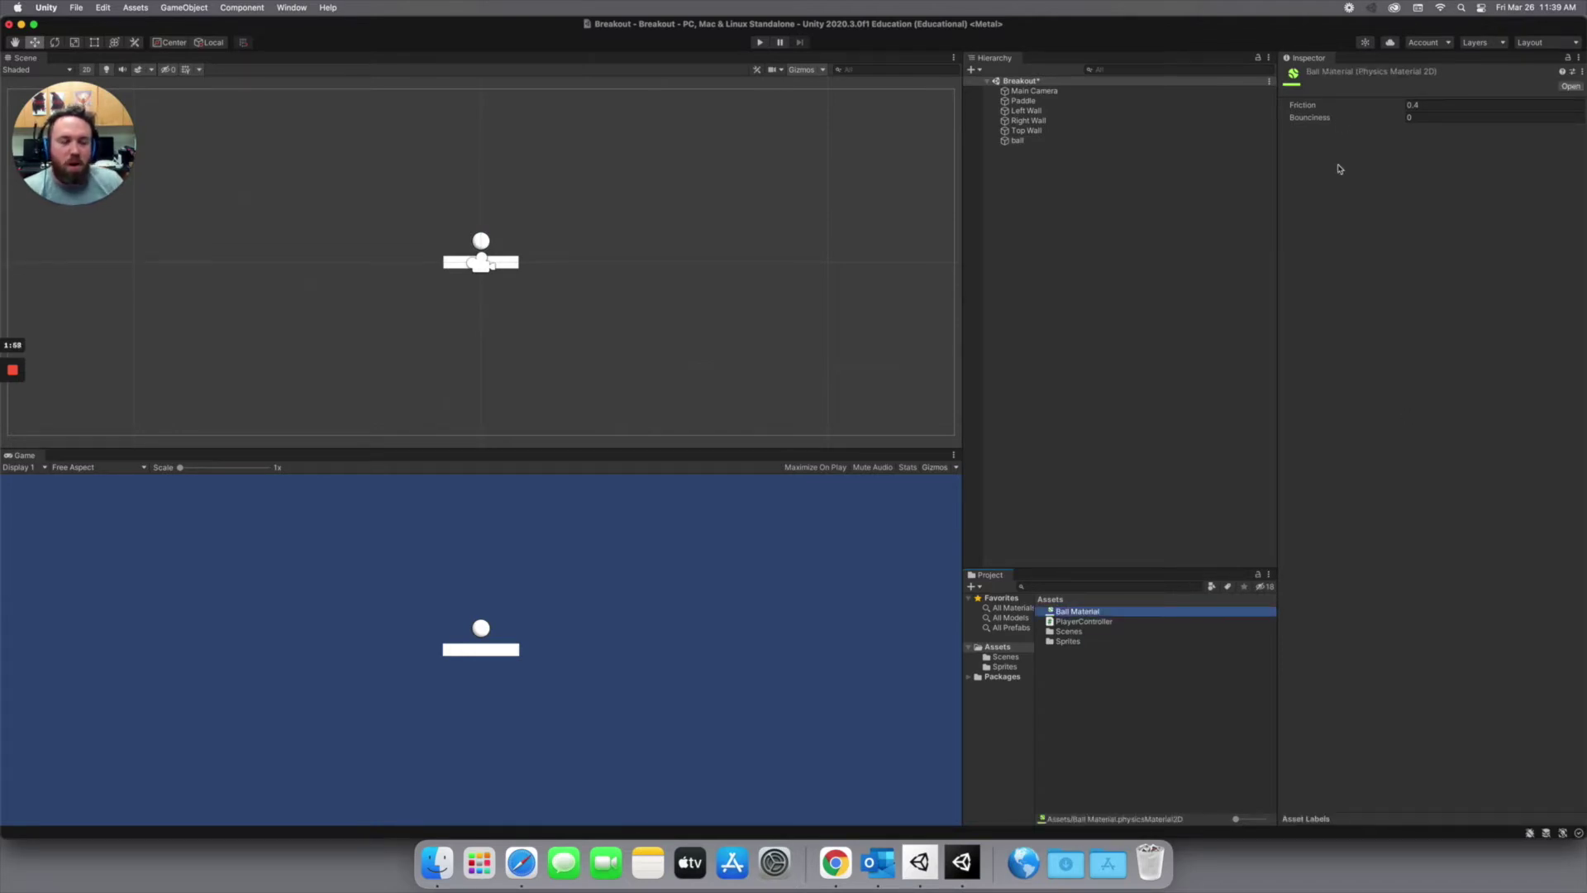
Set Ball Material's friction 0 and bounciness 1, and assign it to the ball's collider
click(1438, 104)
text(0.)
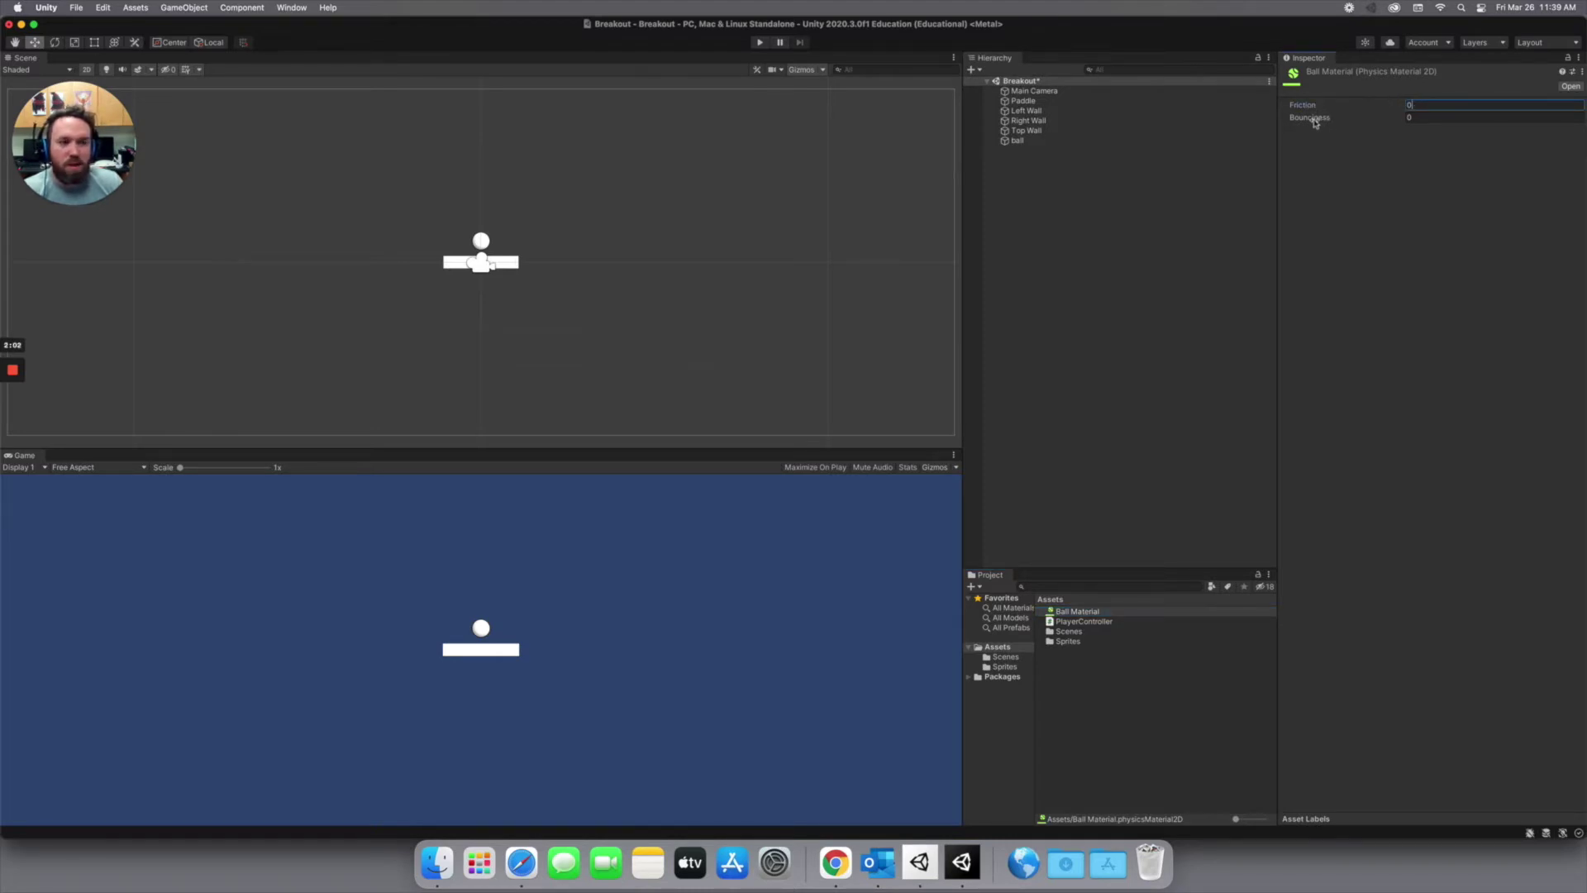
click(1431, 118)
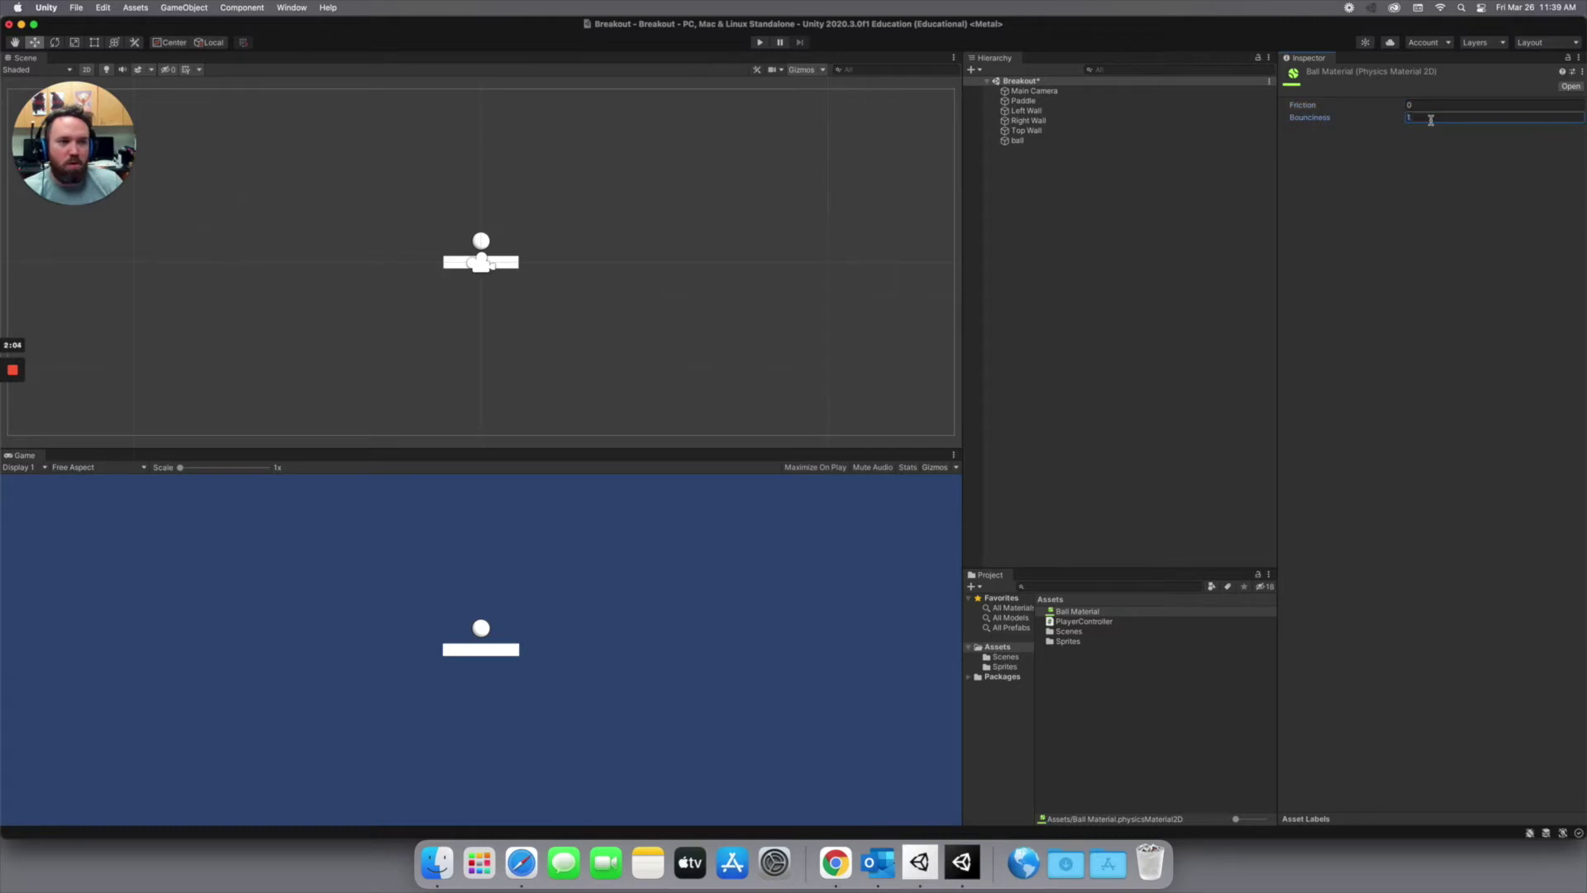
click(1015, 141)
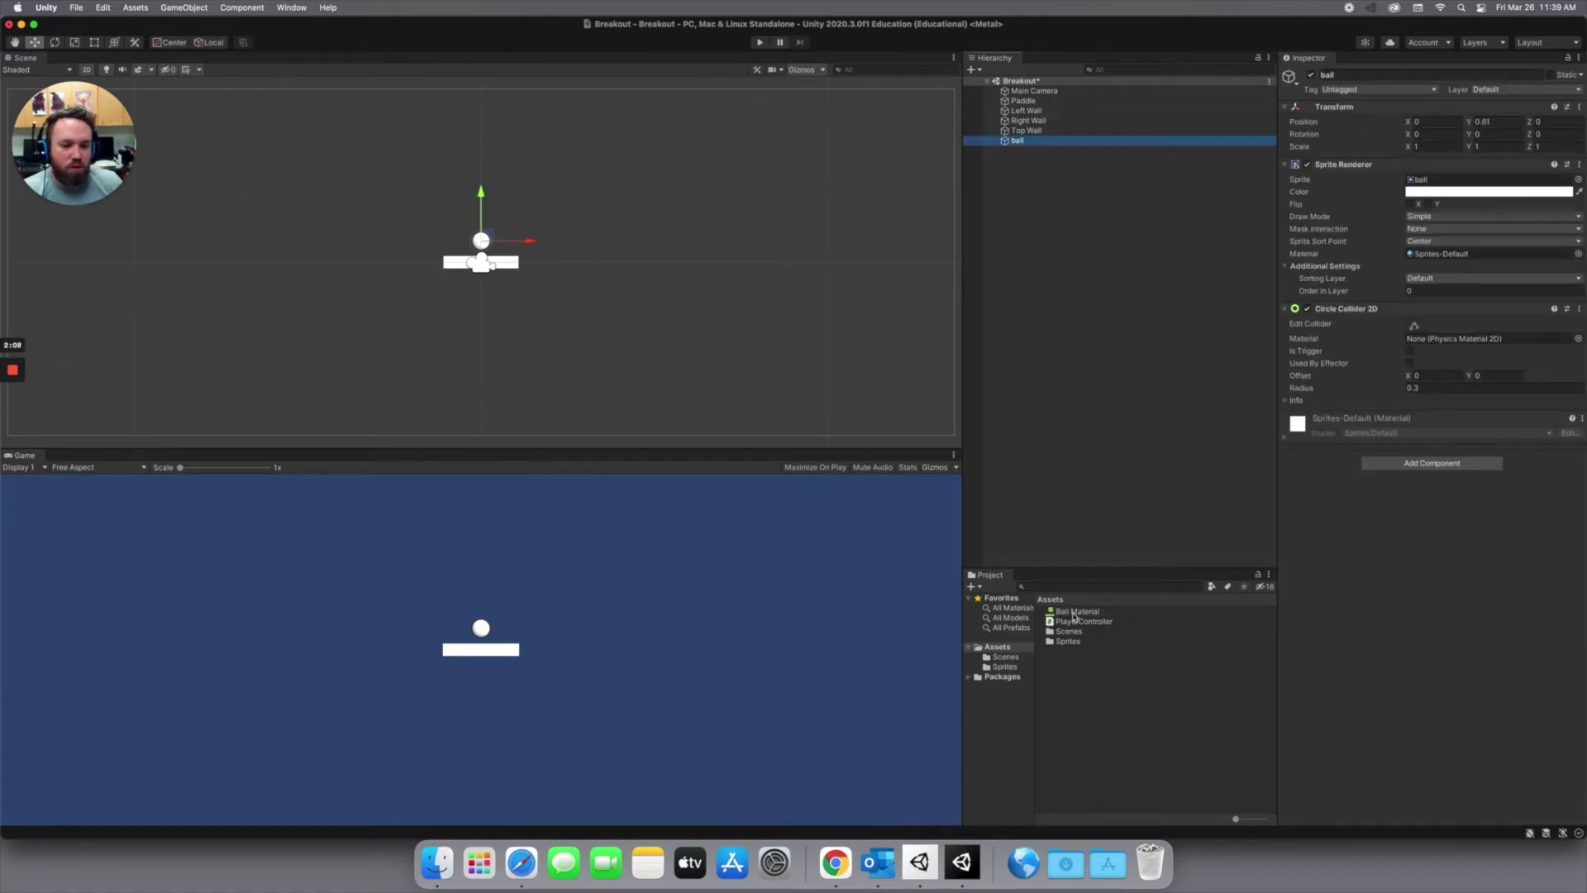
drag(1075, 616, 1436, 346)
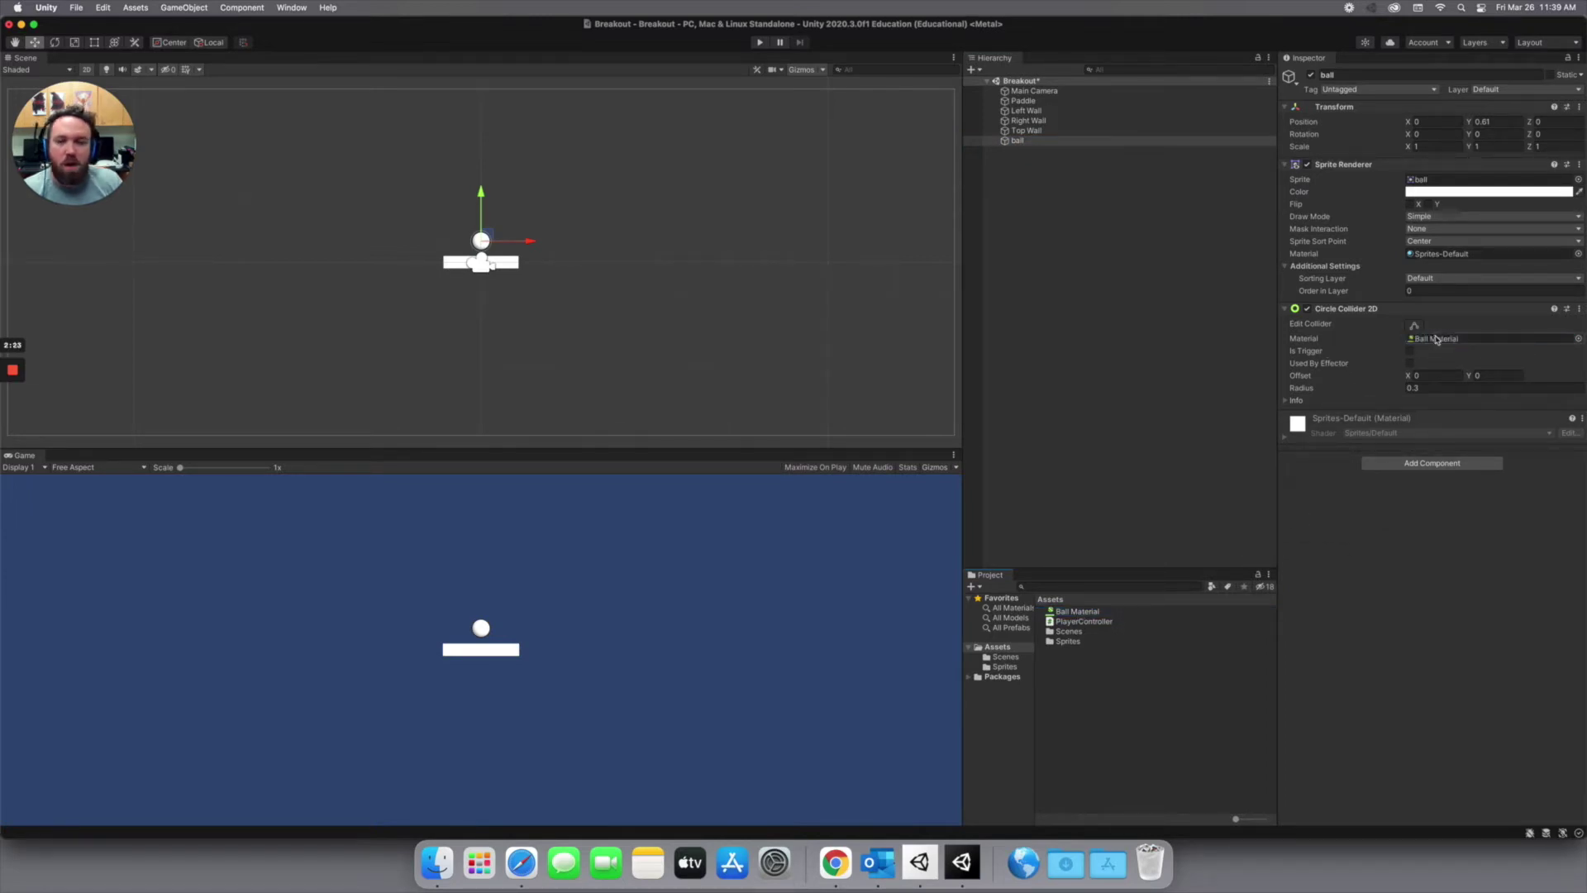
click(1407, 464)
Add a Rigidbody 2D to the ball with mass 0.001 and gravity scale 0
text(rig)
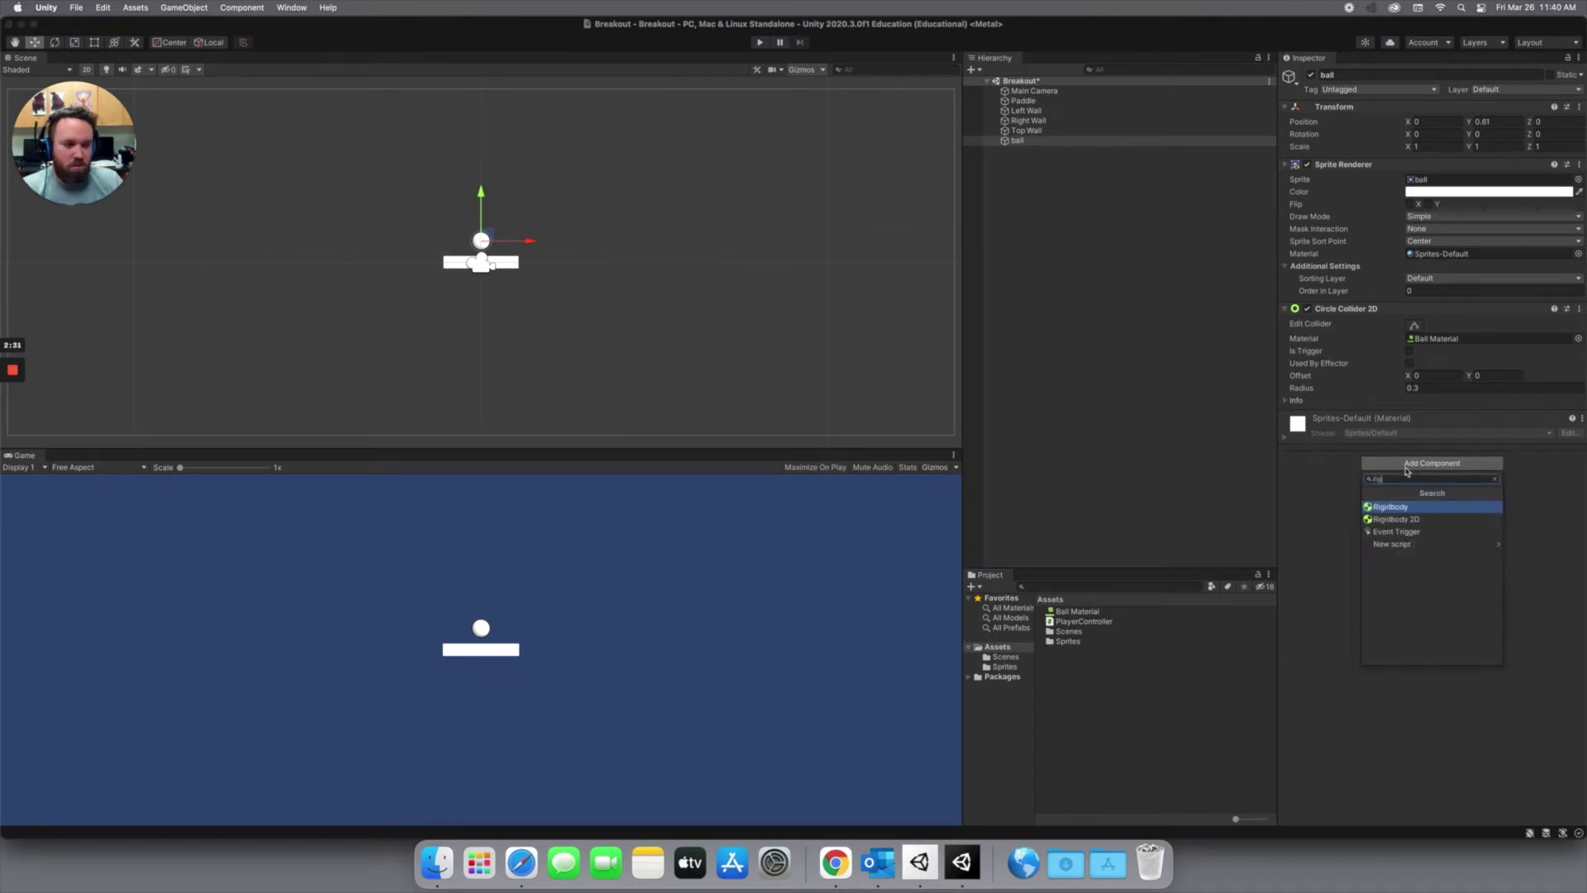
click(1394, 519)
click(1423, 482)
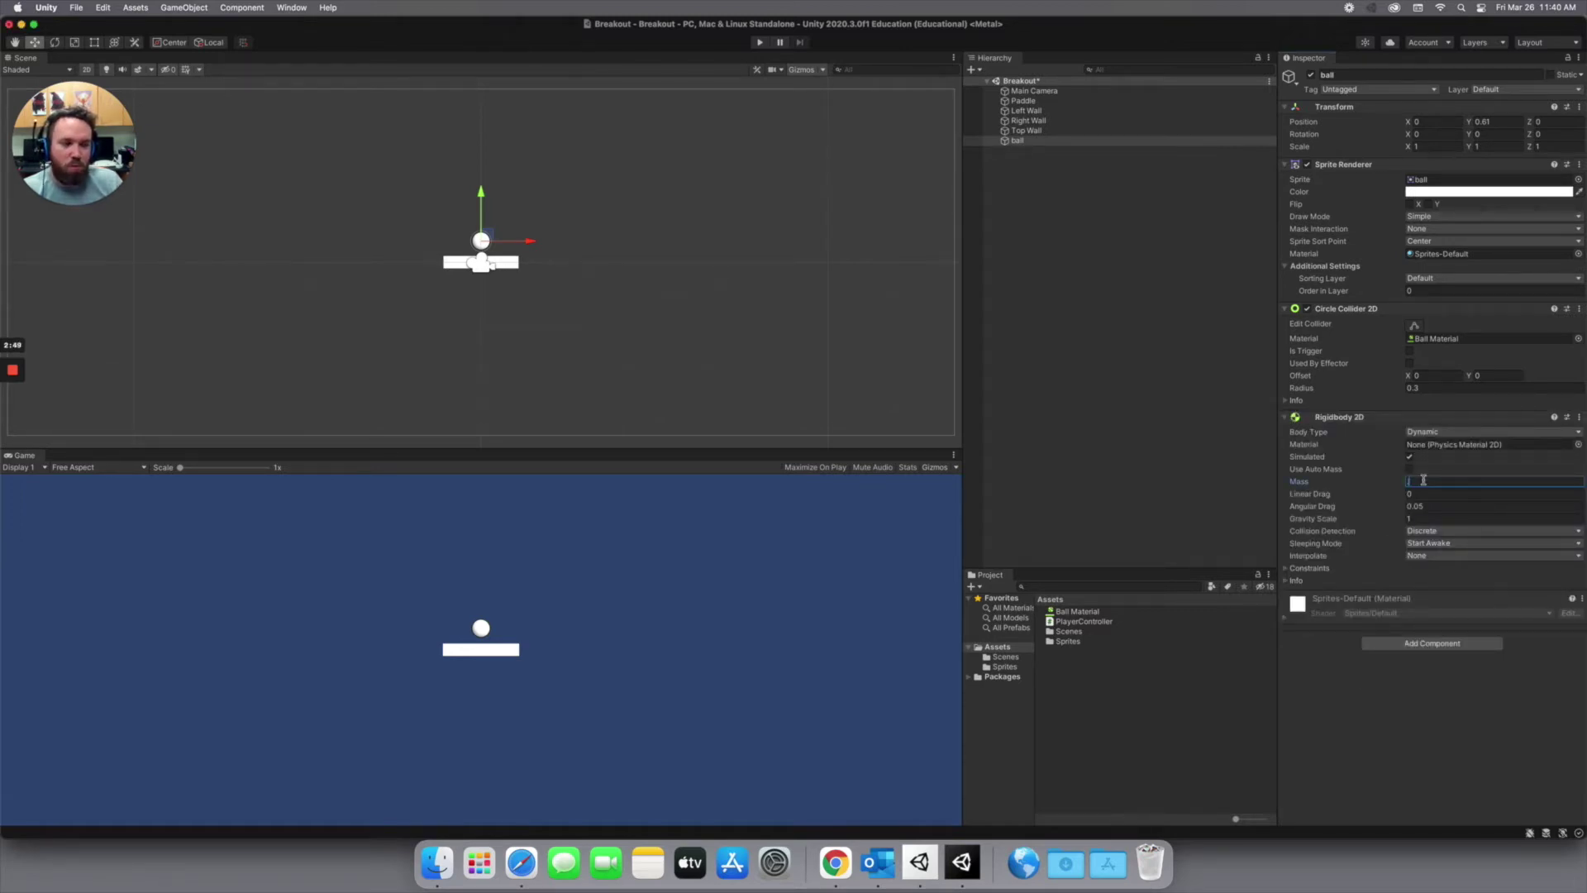
text(.00)
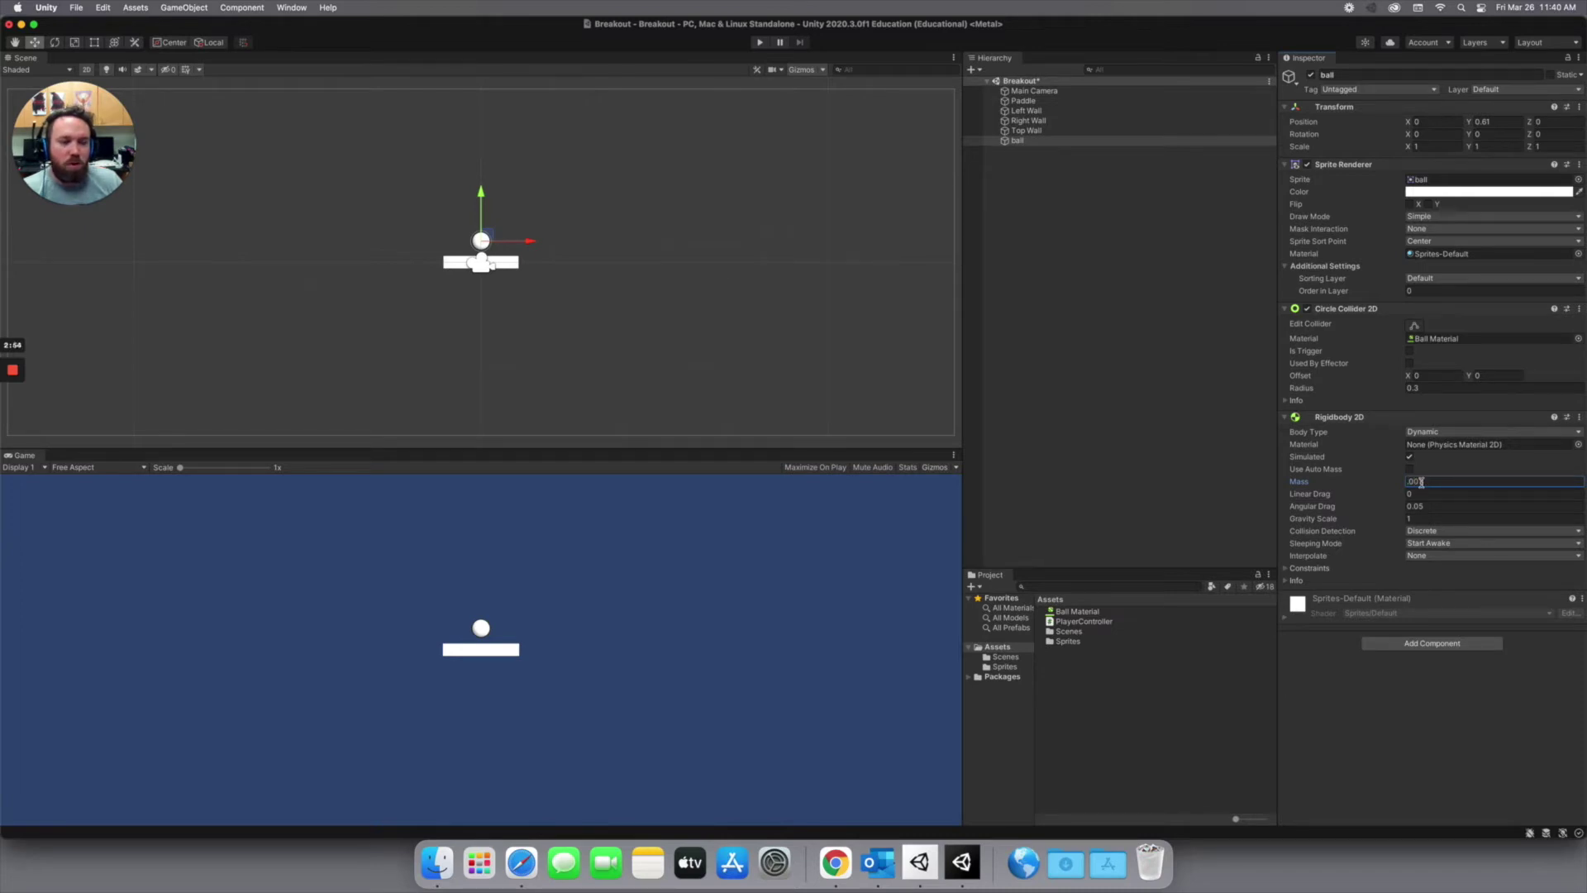
text(1)
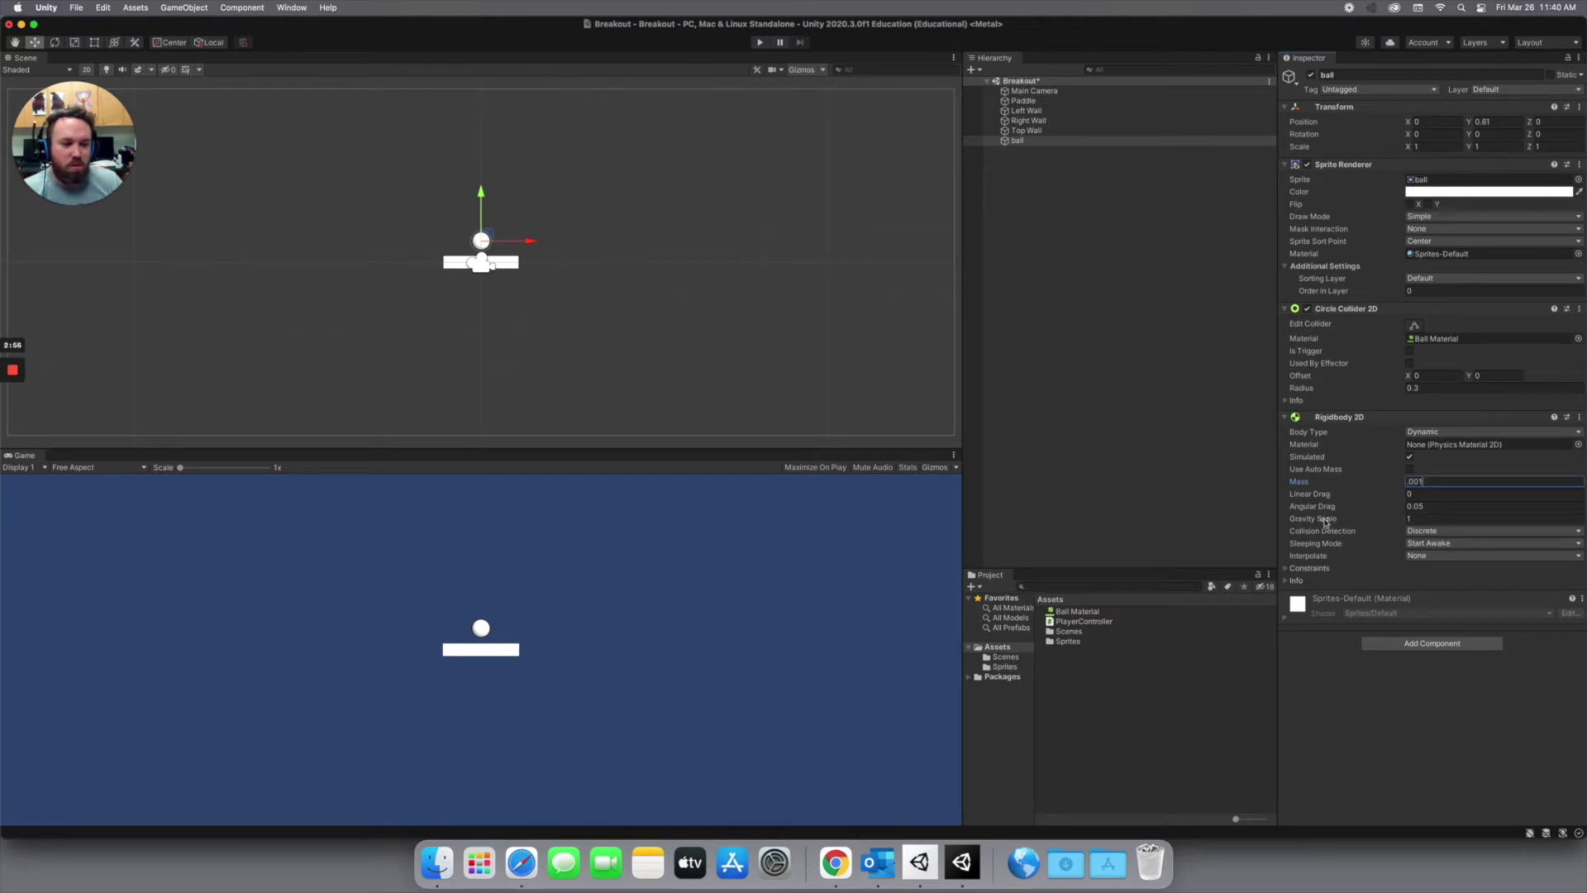
click(1422, 517)
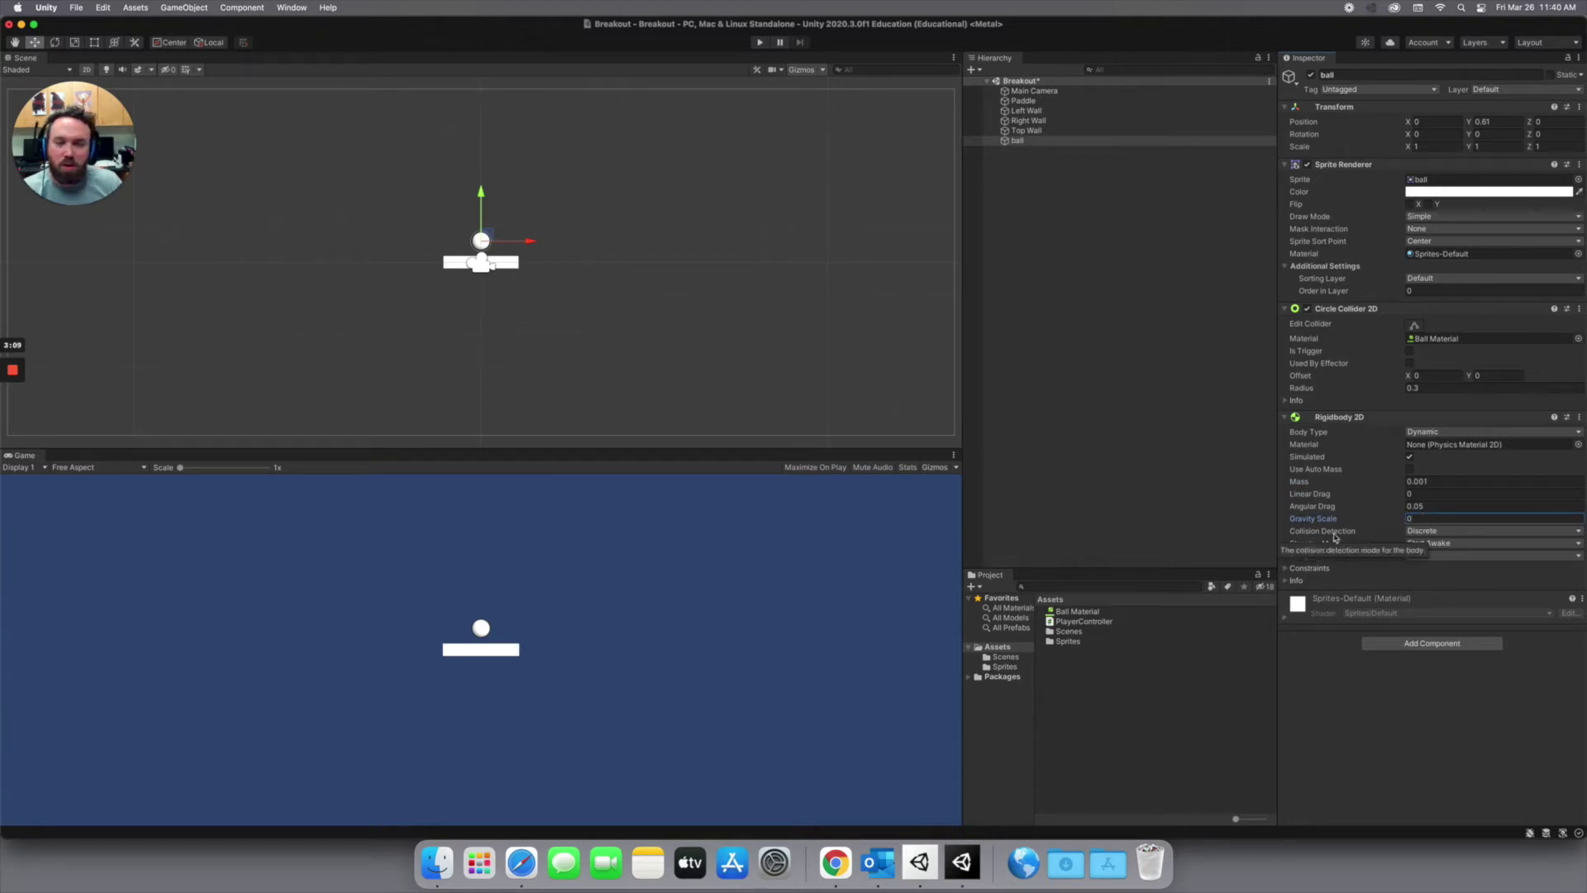
key(Return)
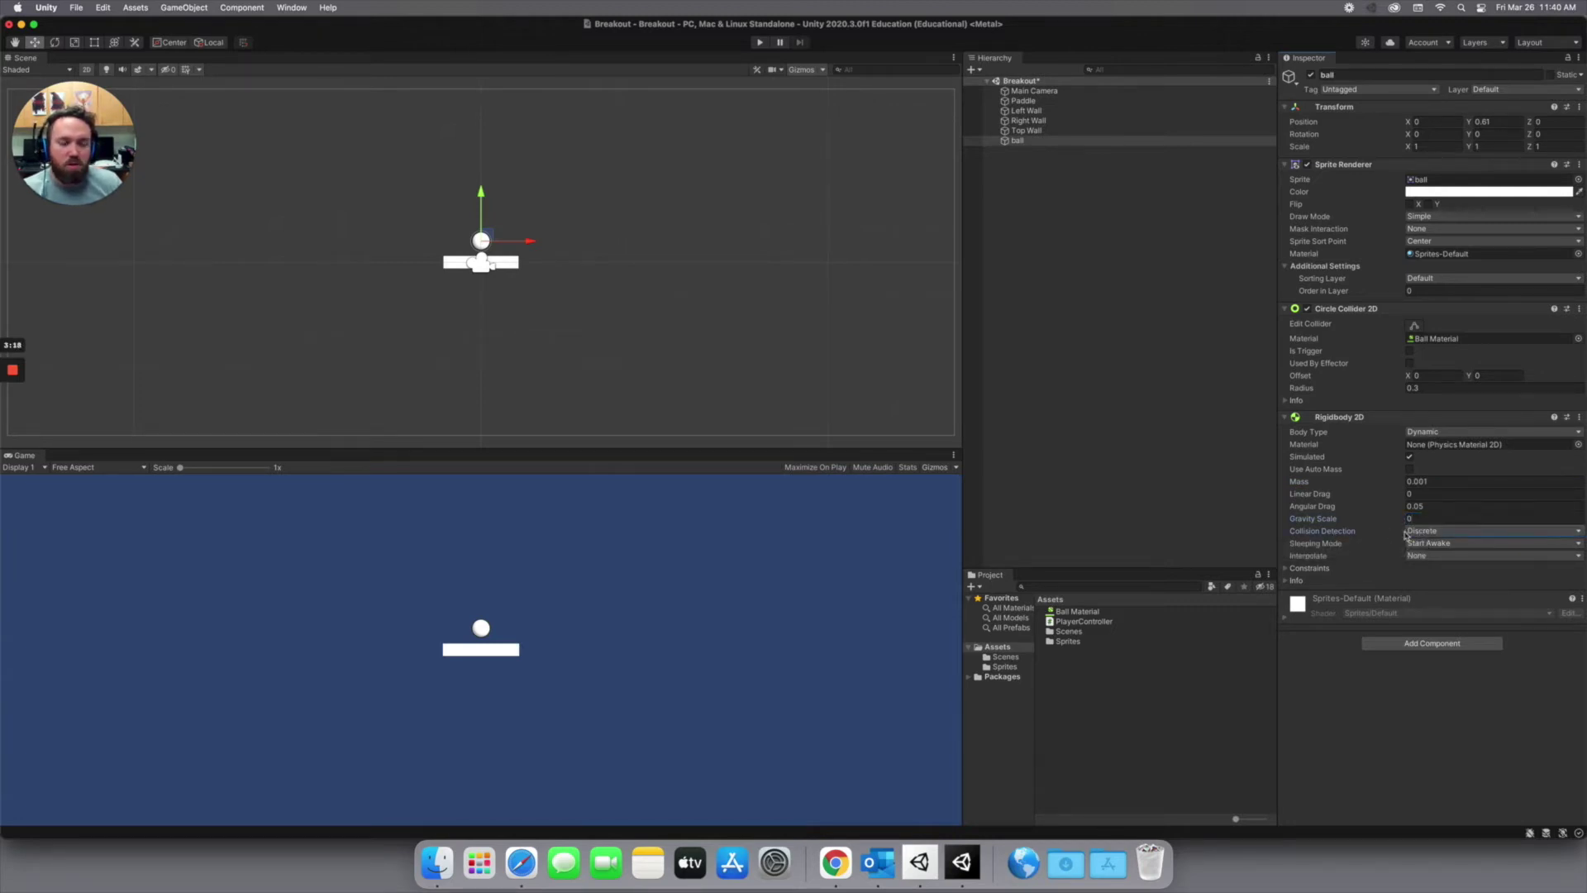
Set the Rigidbody 2D's Collision Detection to Continuous and Interpolate to Interpolate
click(1420, 533)
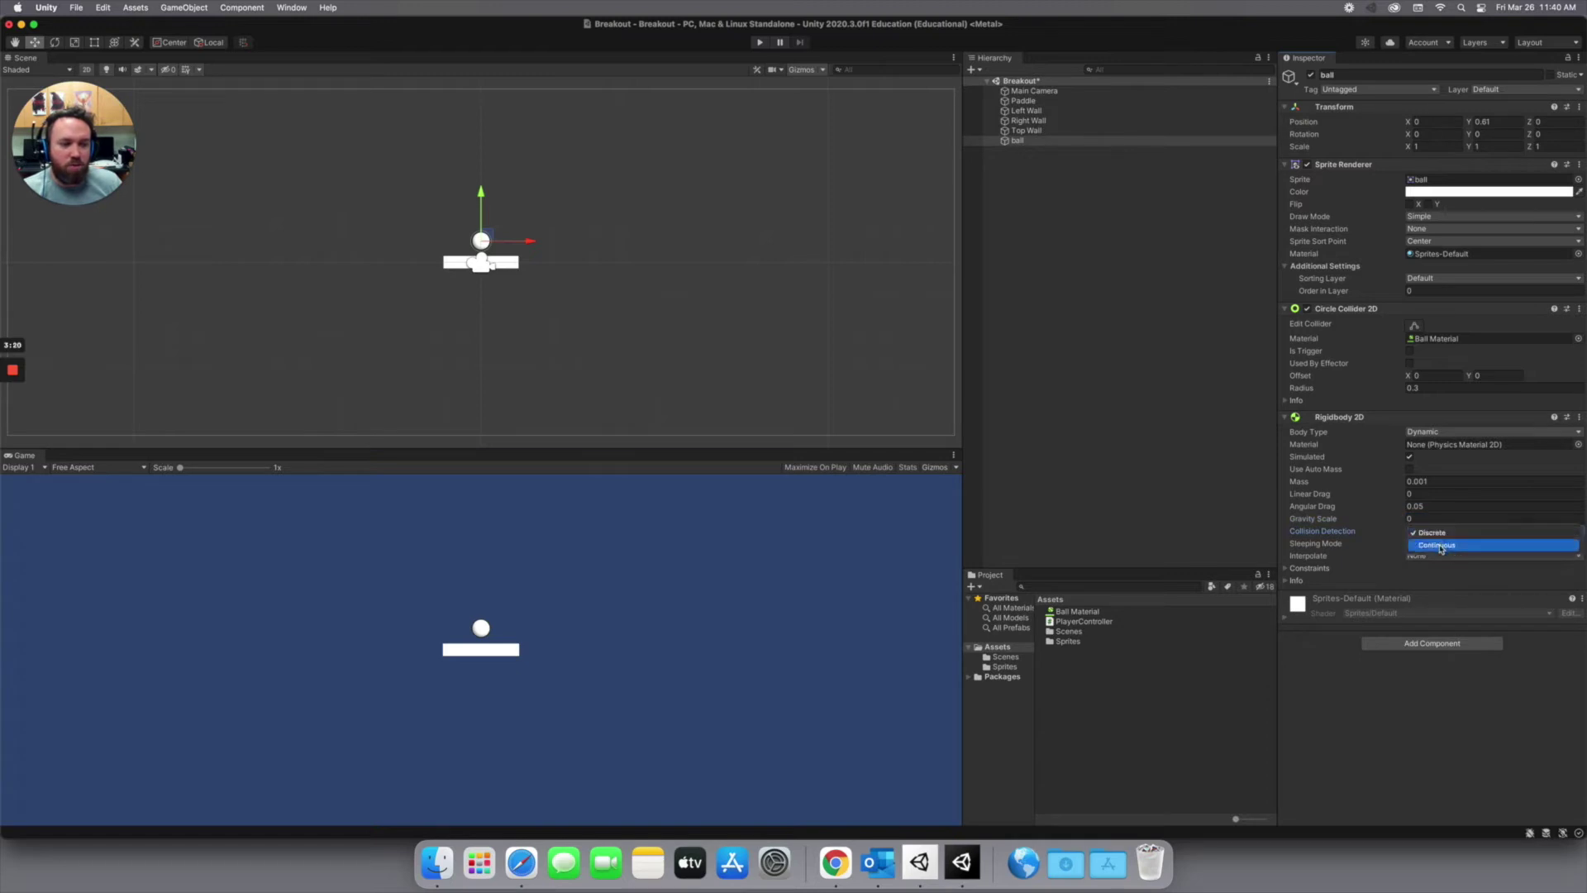
click(1440, 545)
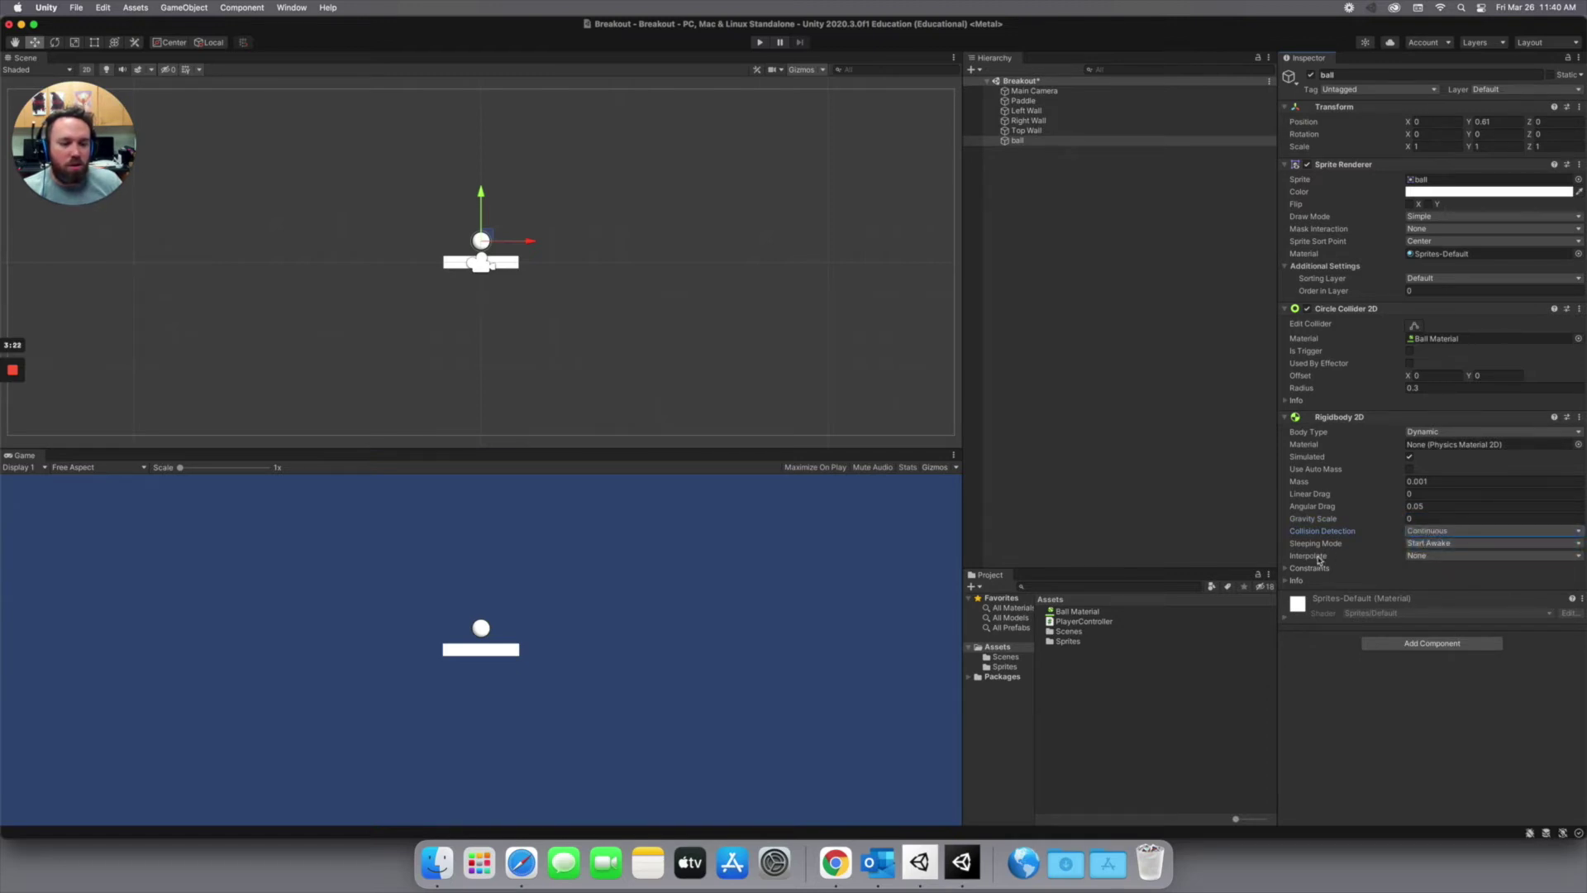
click(1418, 556)
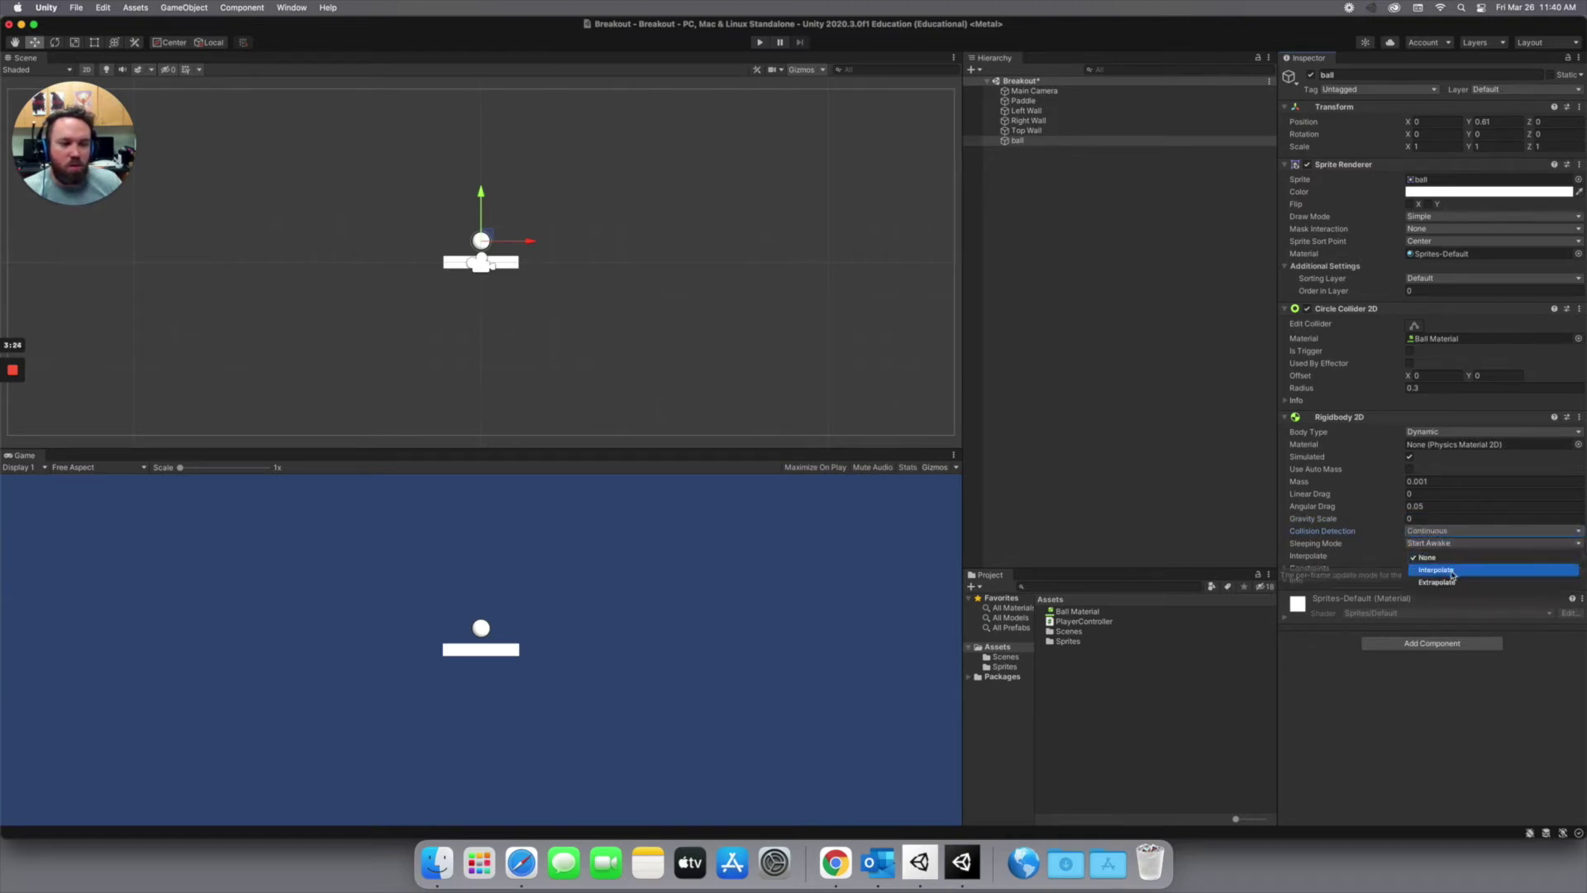
click(1444, 571)
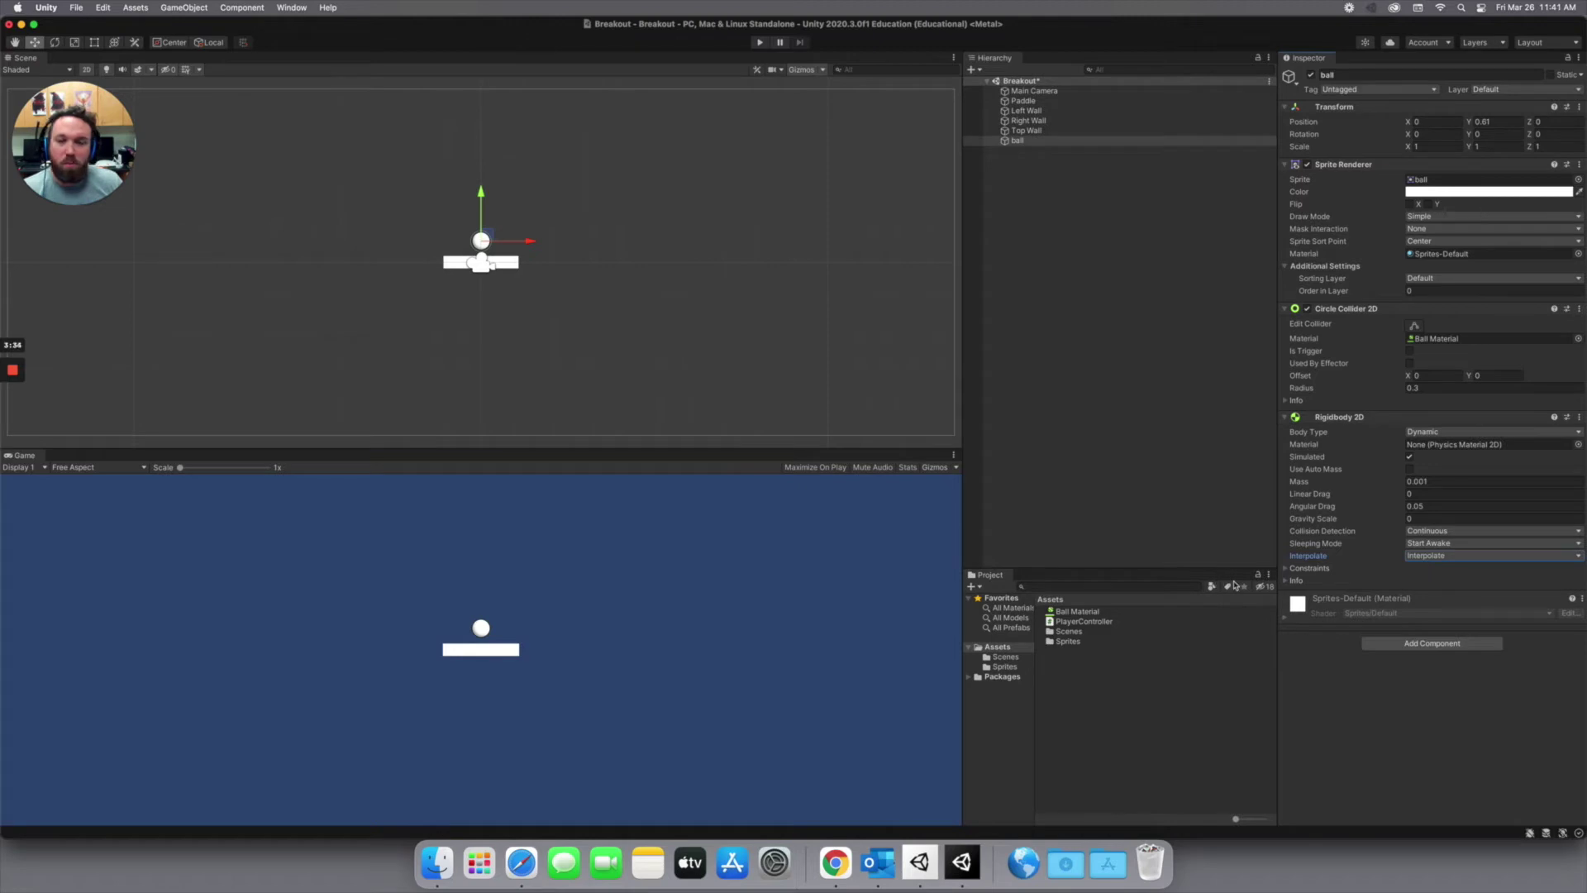
click(1410, 644)
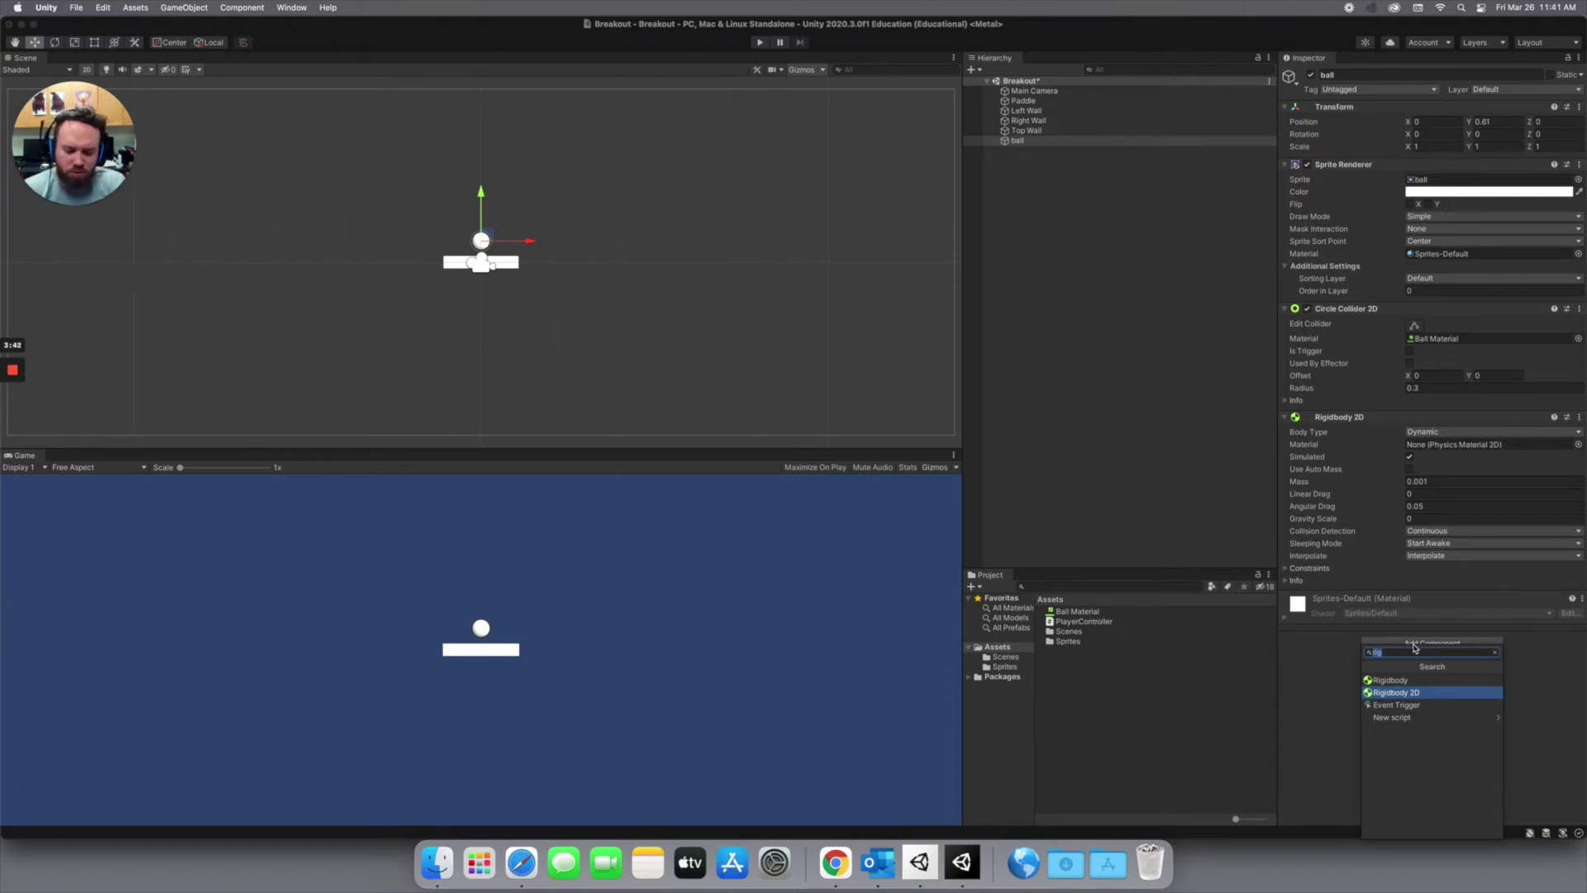
Create a new BallScript, attach it to the ball, and open it in Visual Studio
text(BallScript)
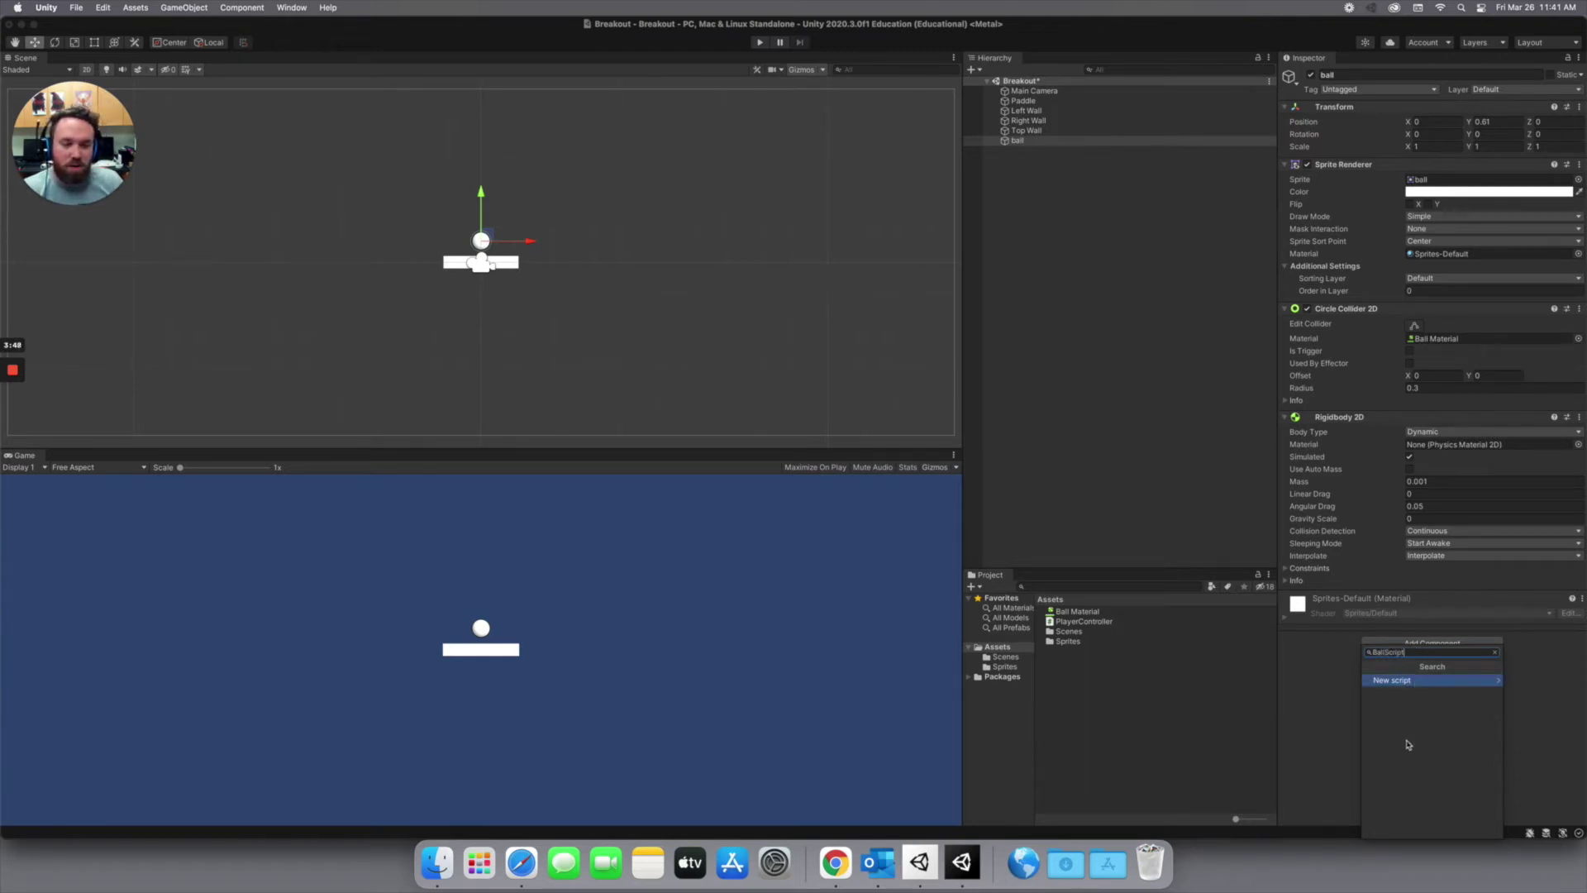
click(1391, 681)
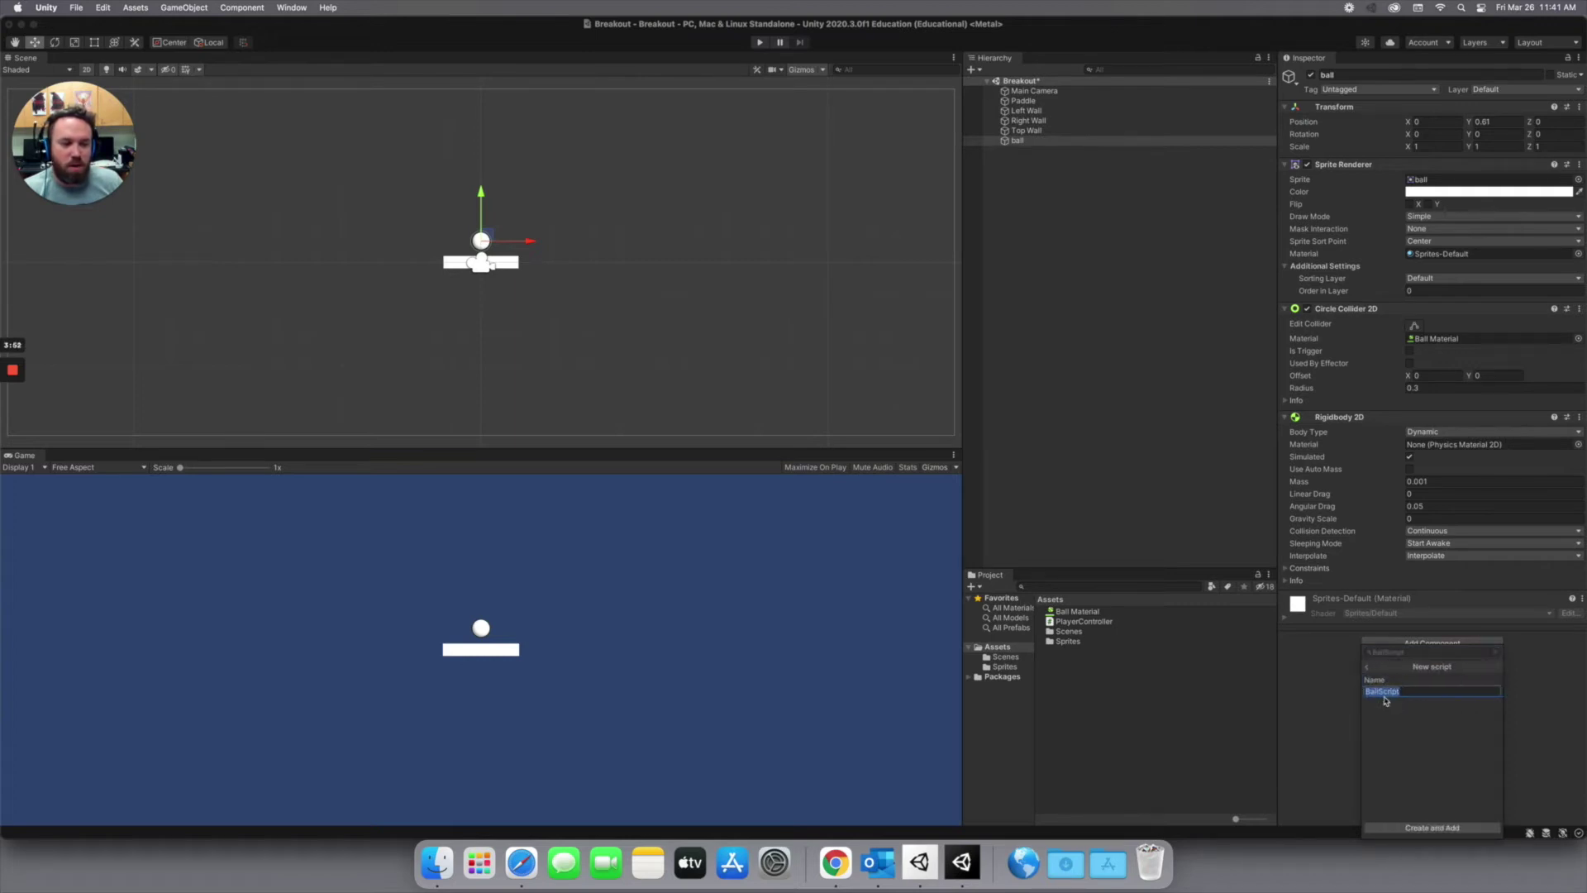
click(1421, 828)
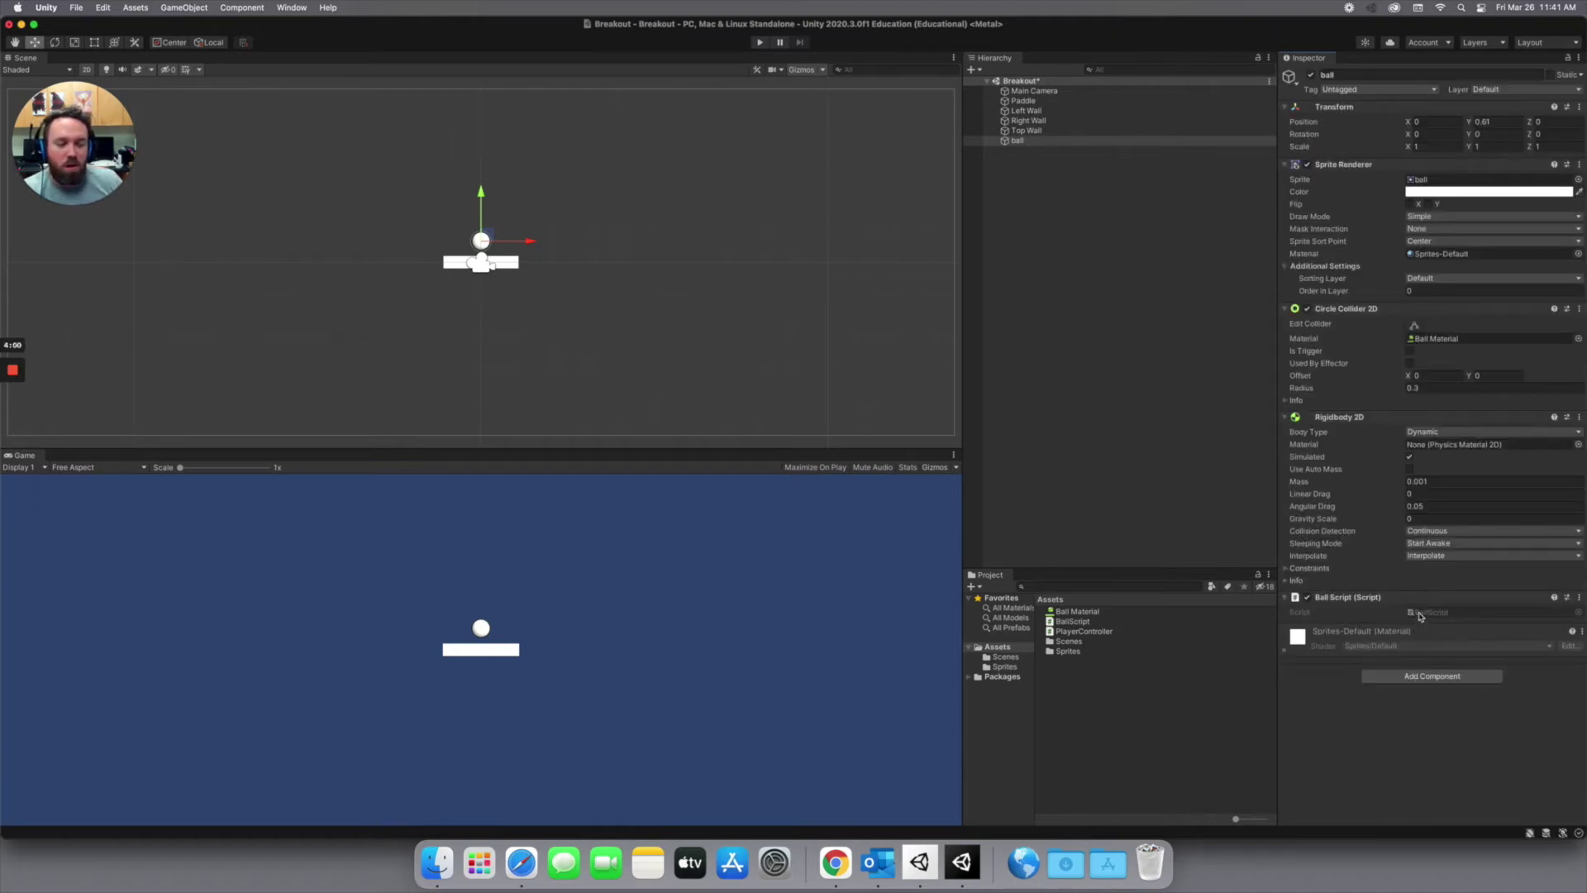
click(1068, 622)
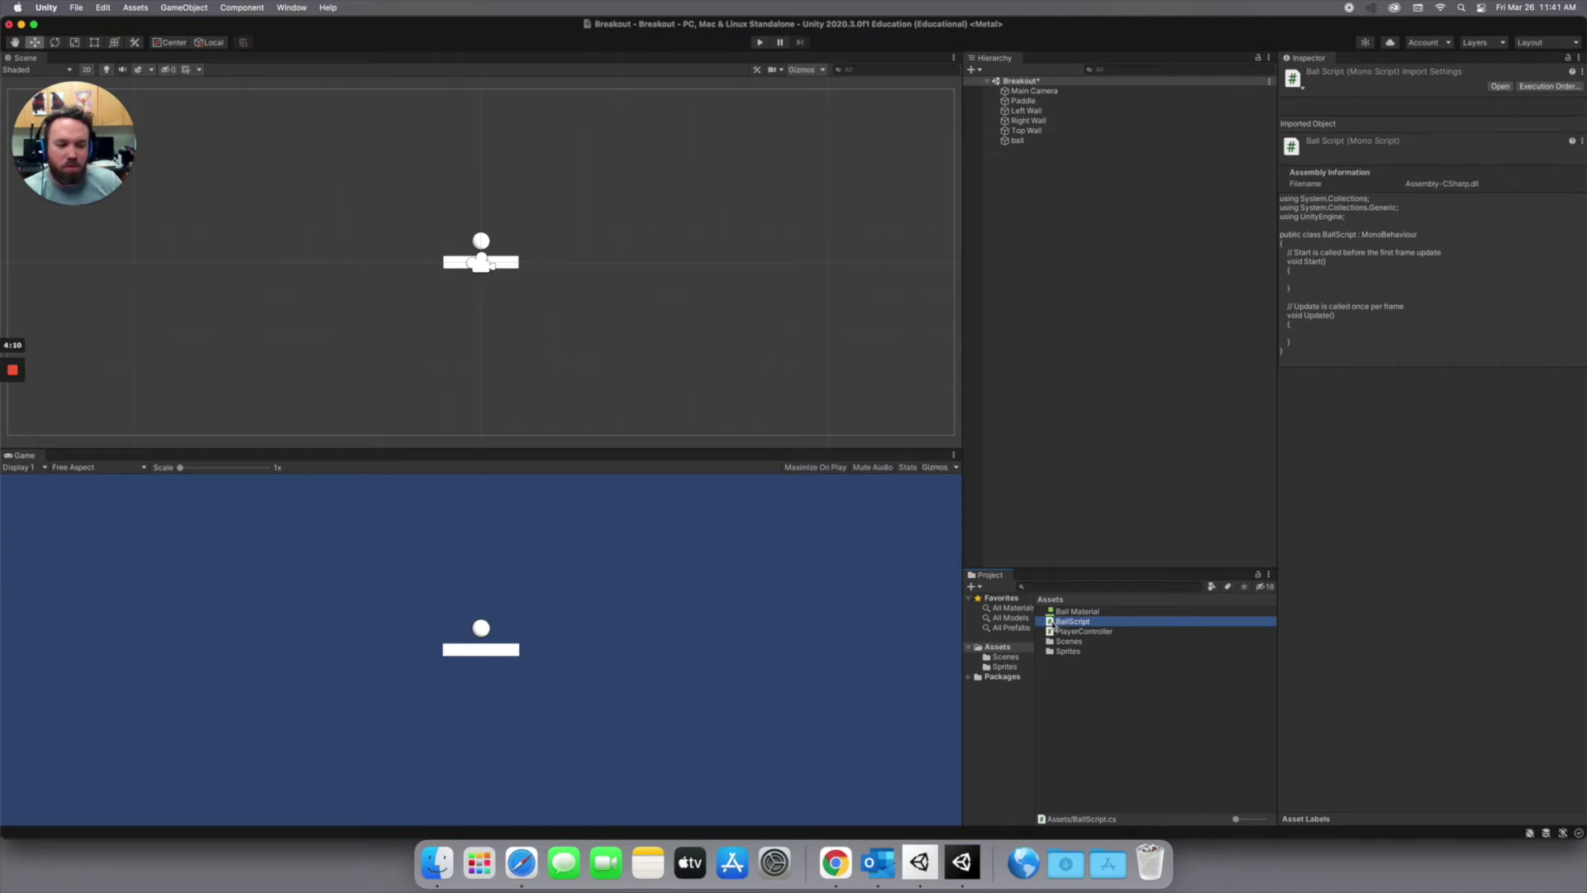
double_click(1055, 624)
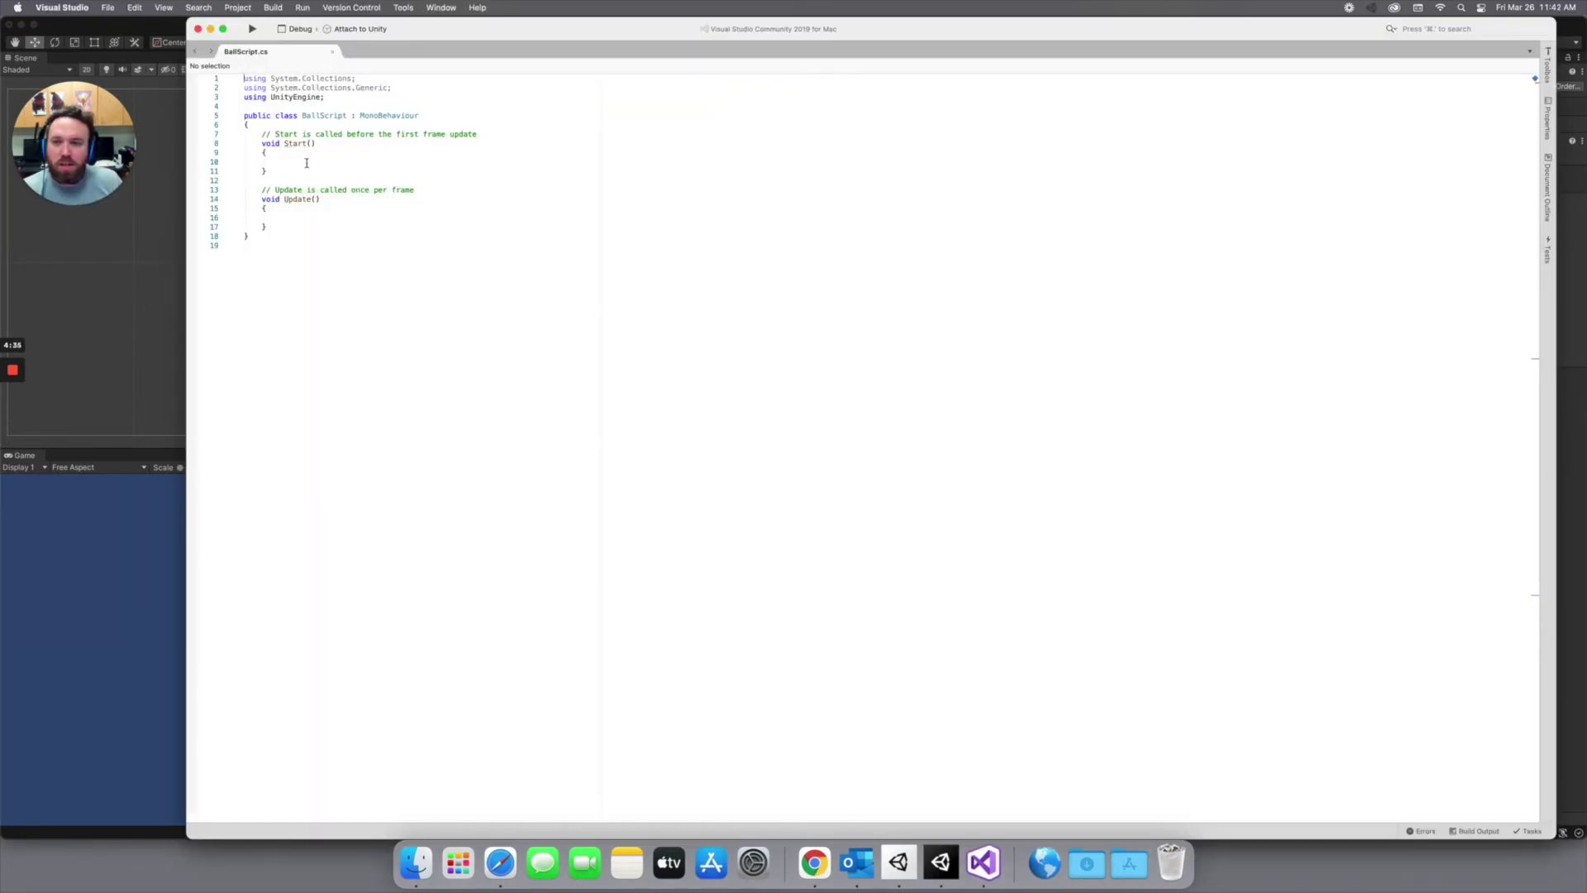
In Start(), begin the line GetComponent<Rigidbody2D> using autocomplete
mouse_move(301, 142)
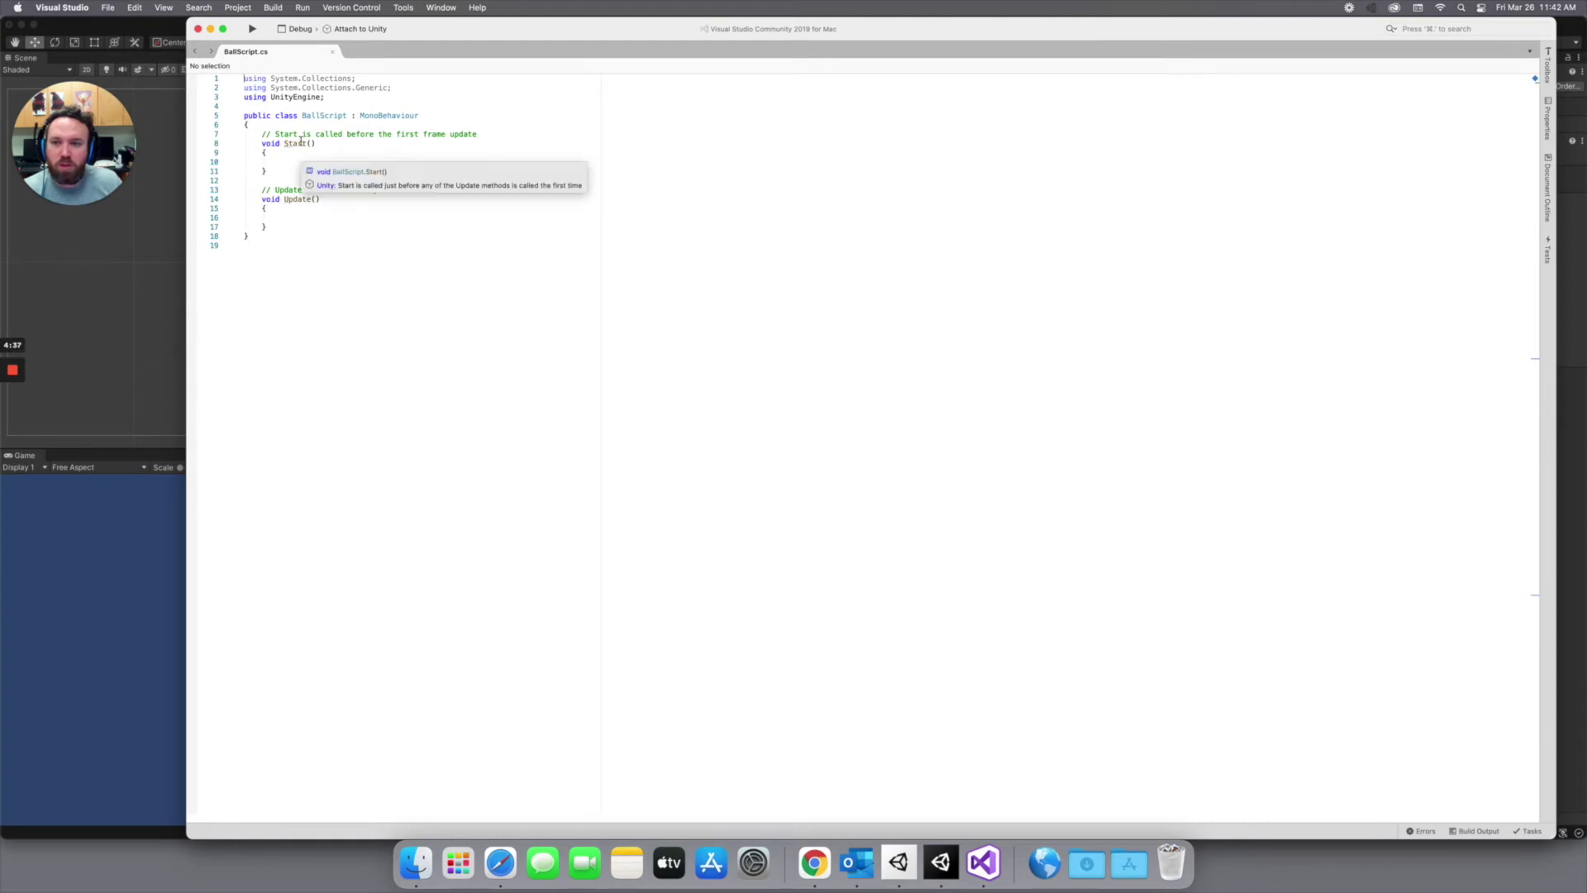
click(302, 162)
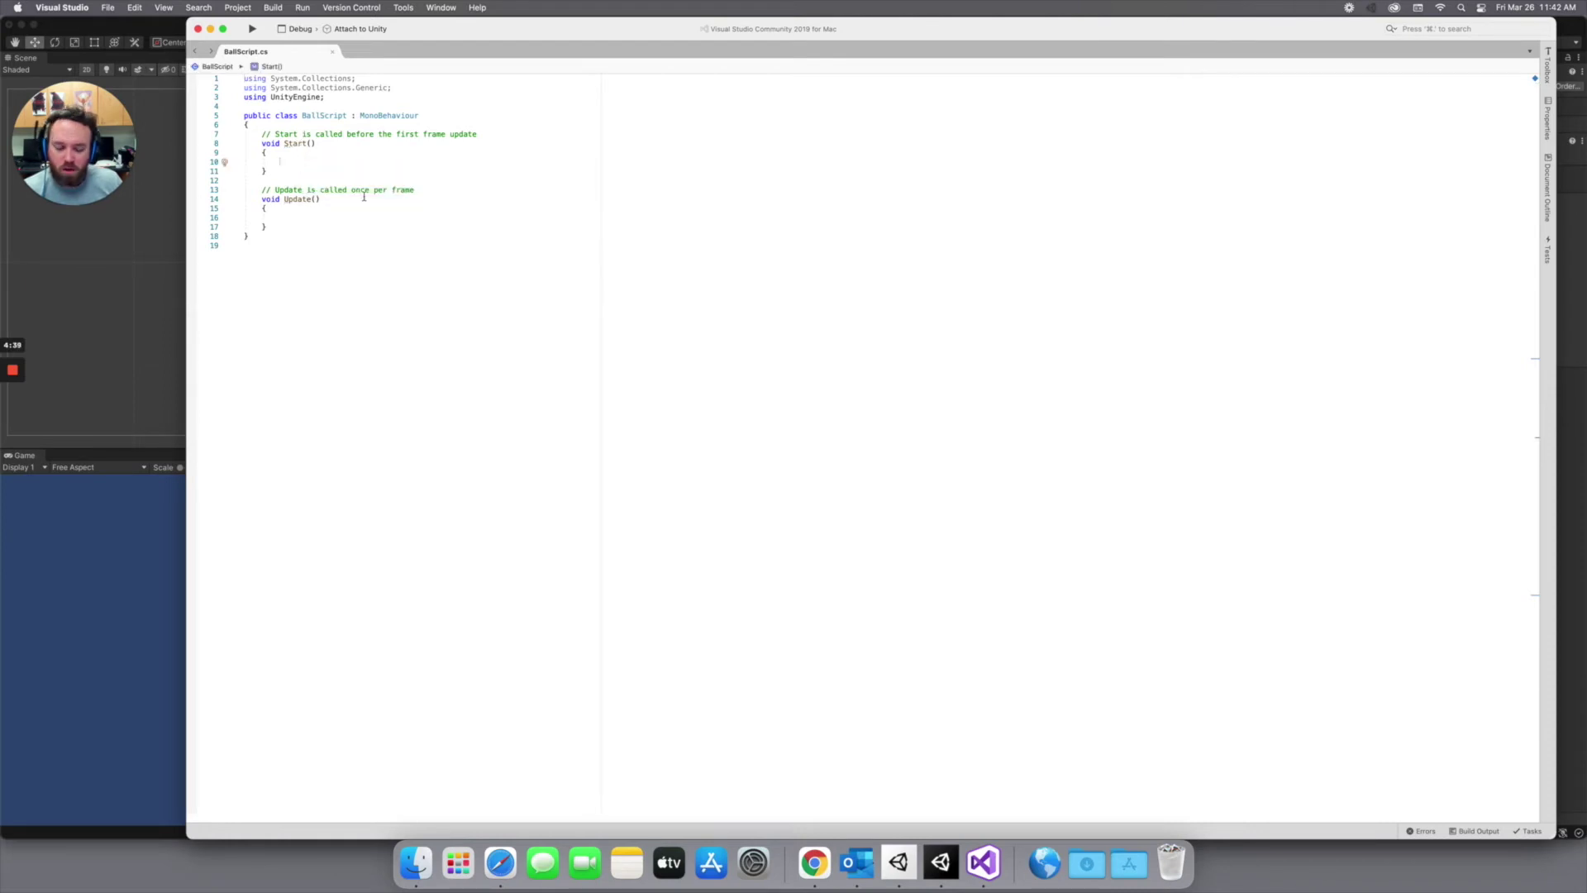
text(Get)
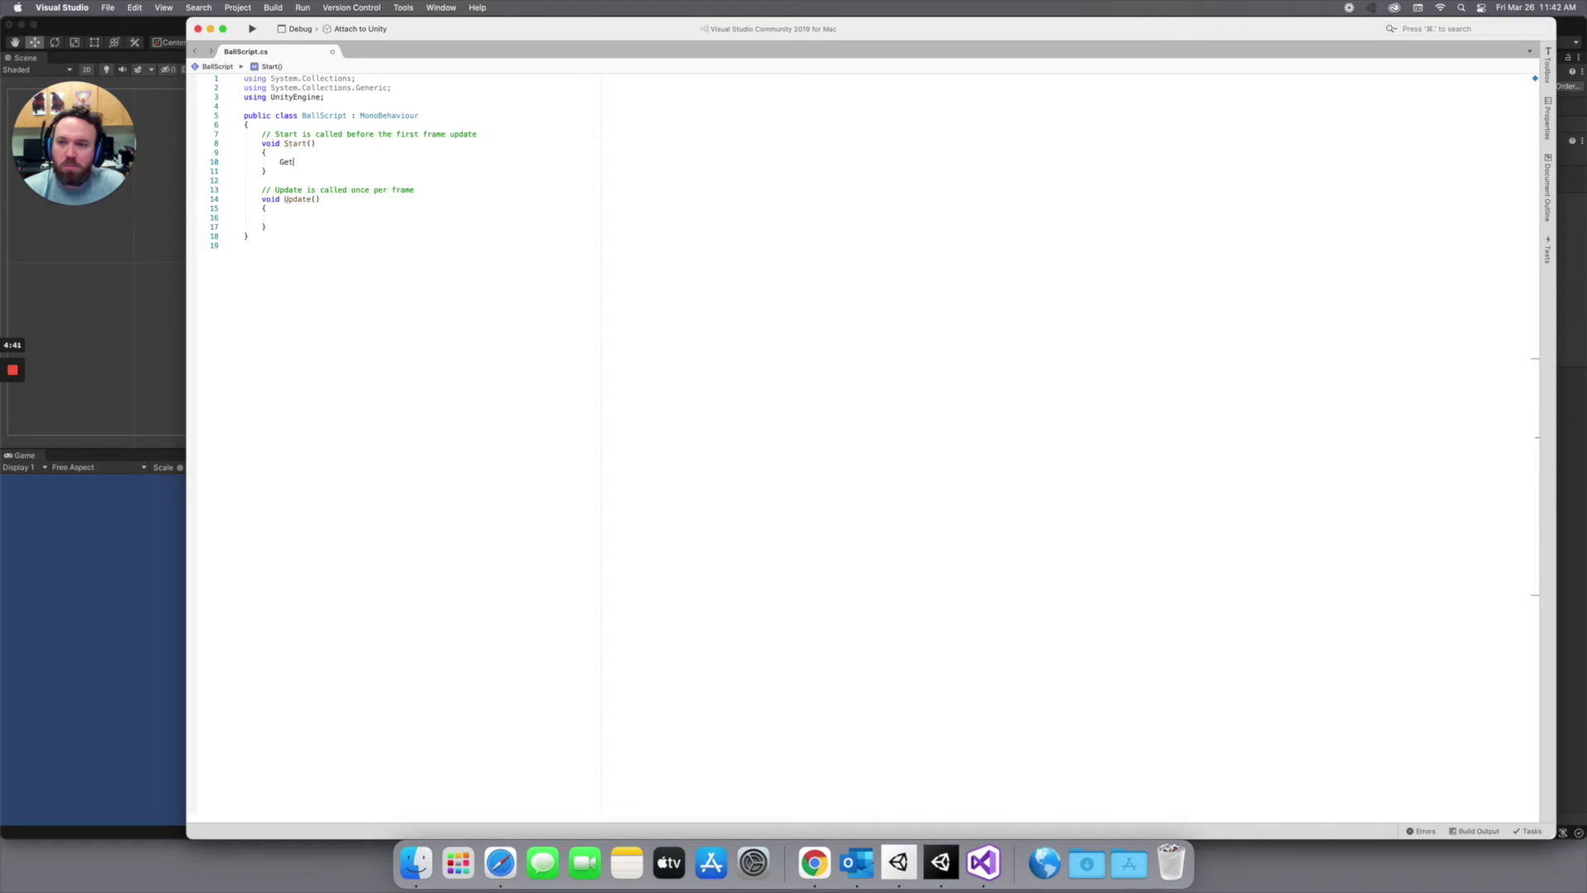
key(Return)
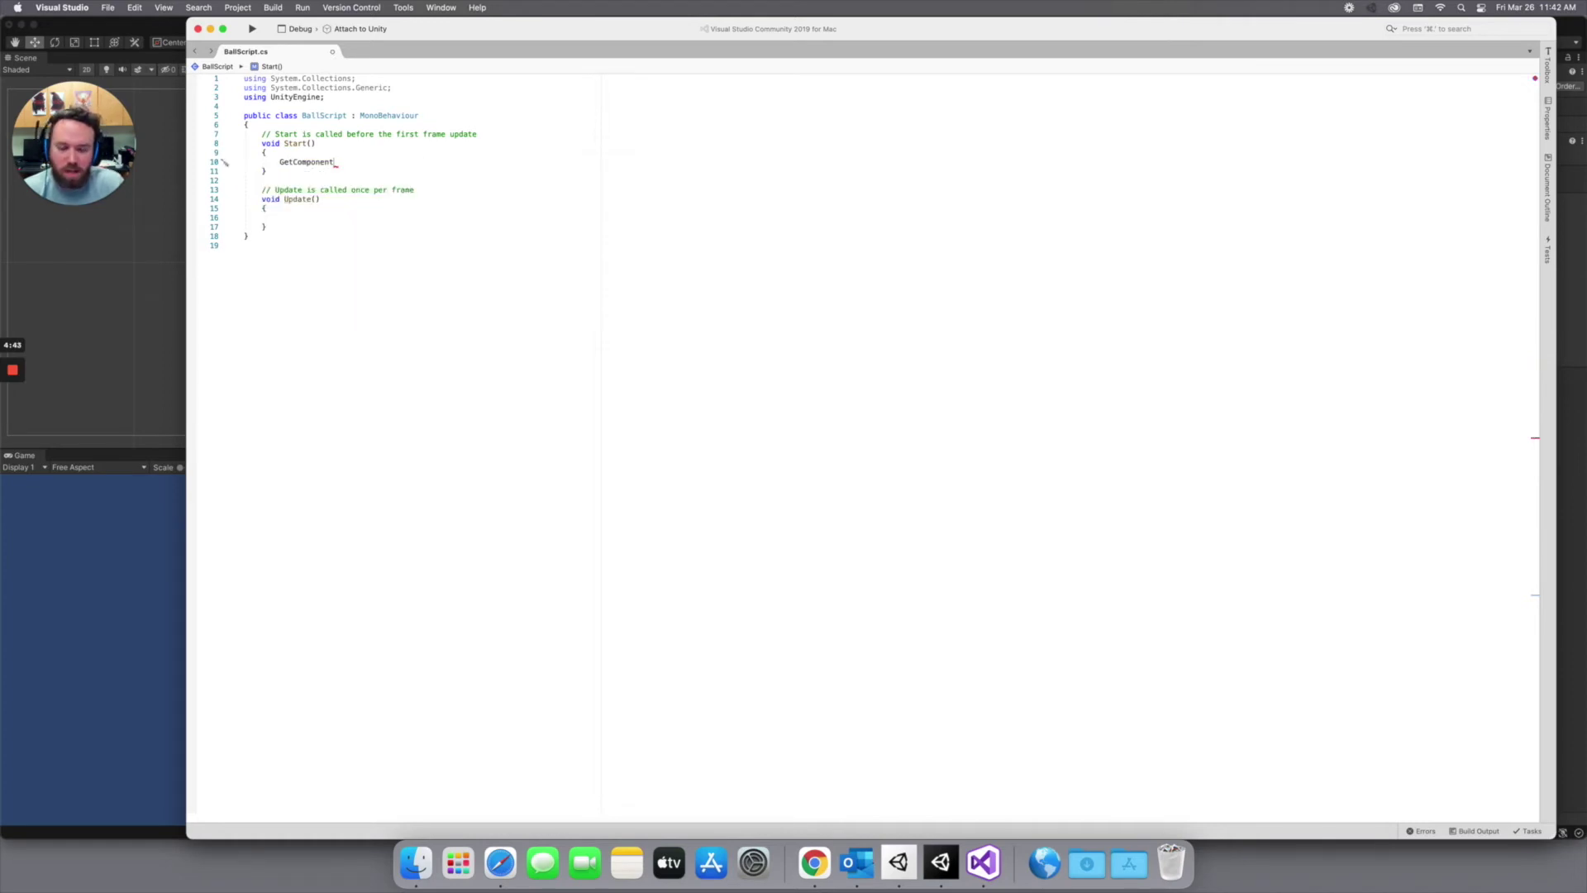
text(<)
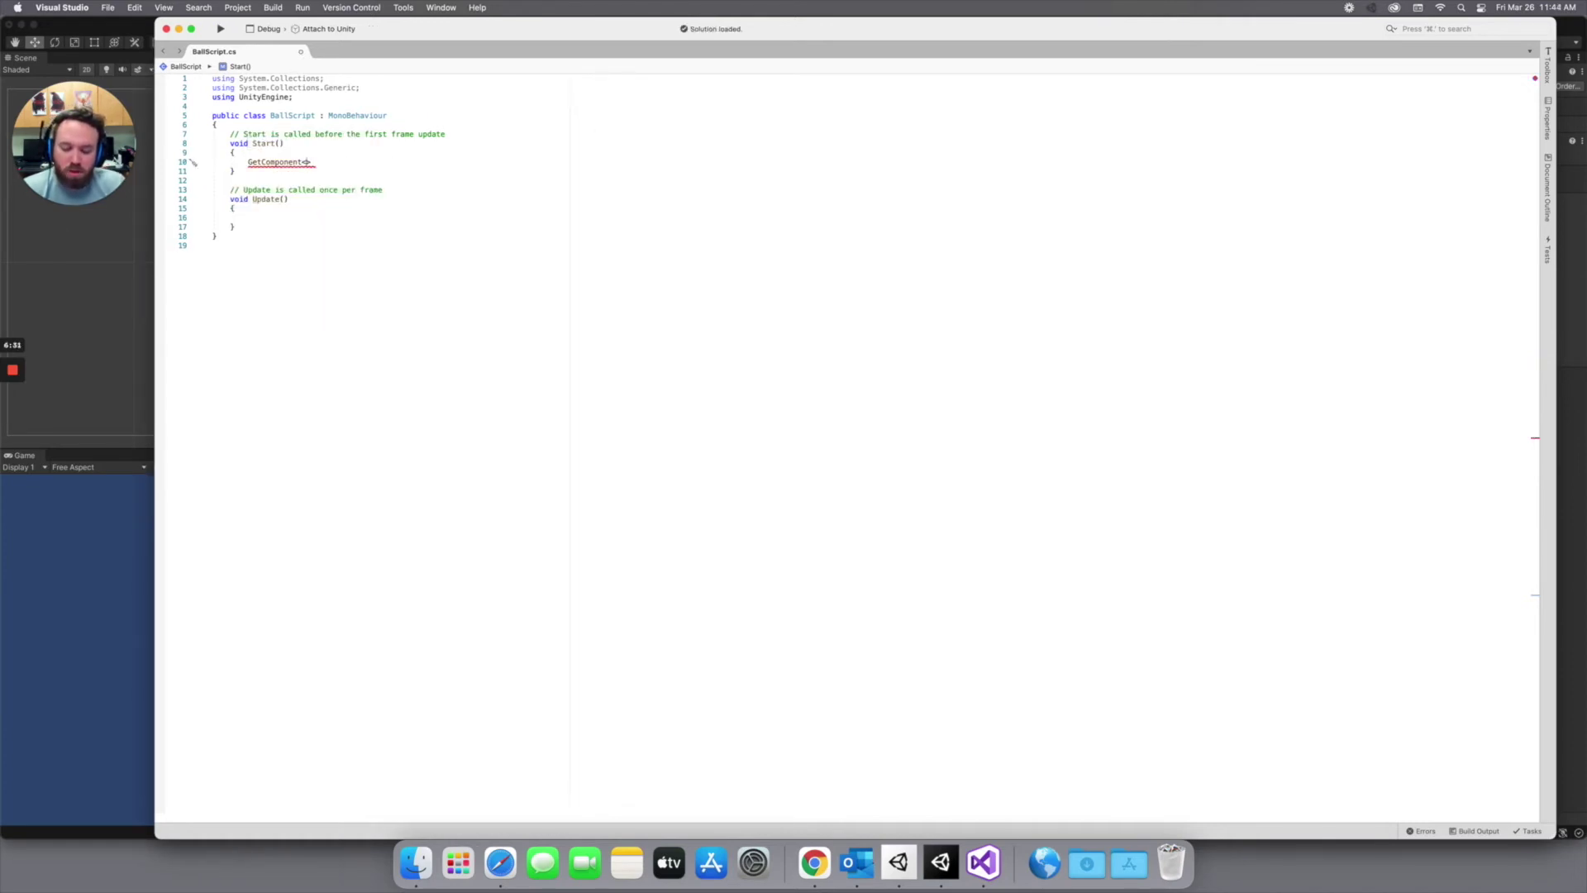
text(Ri)
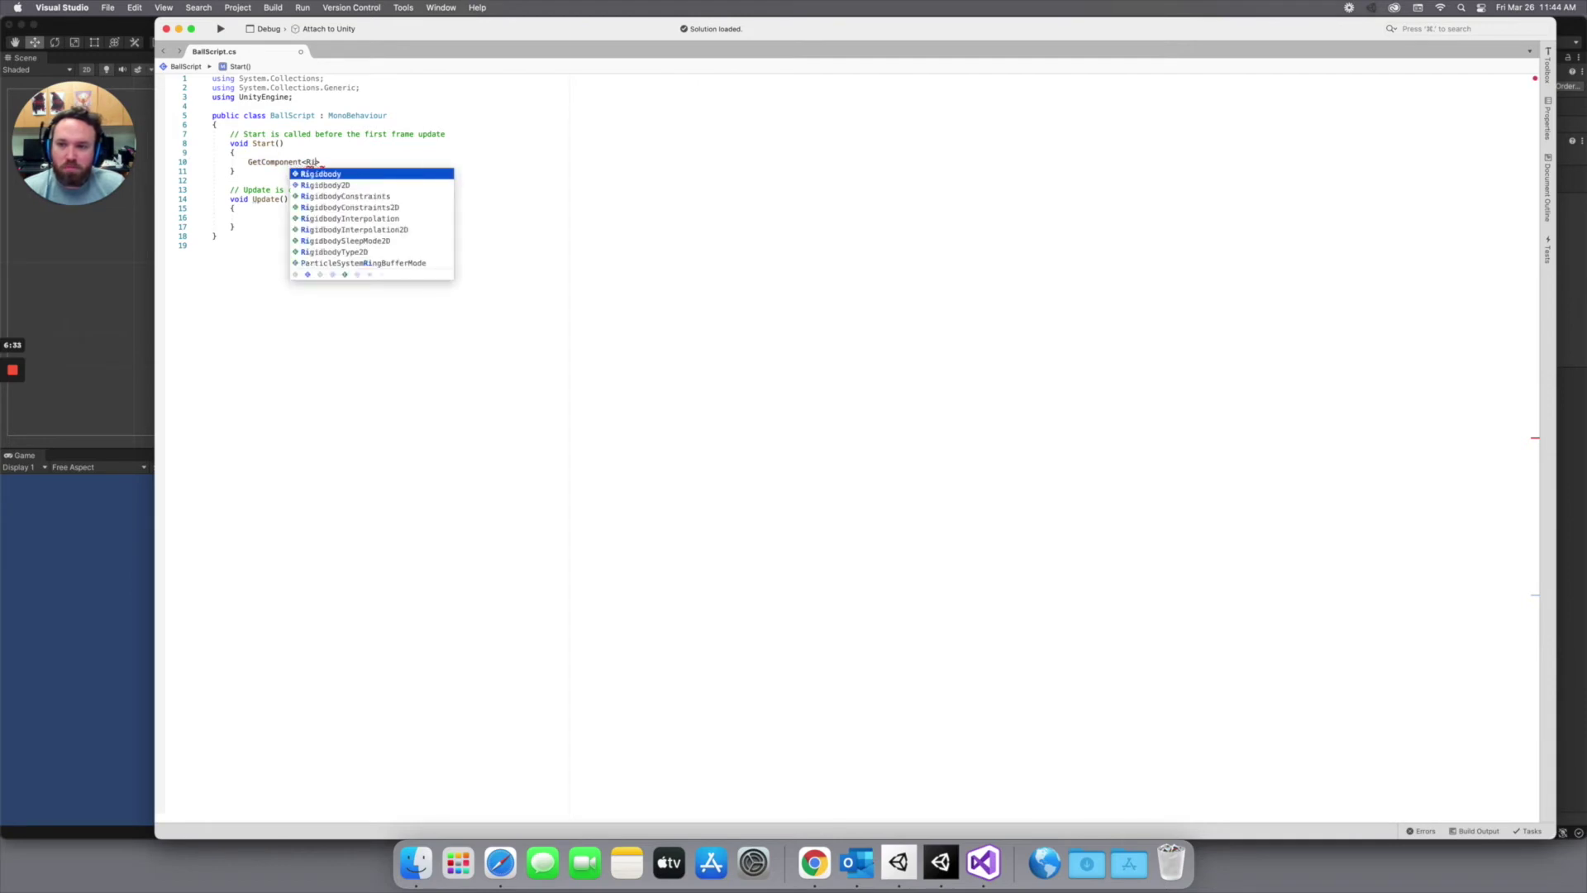
key(Down)
key(Return)
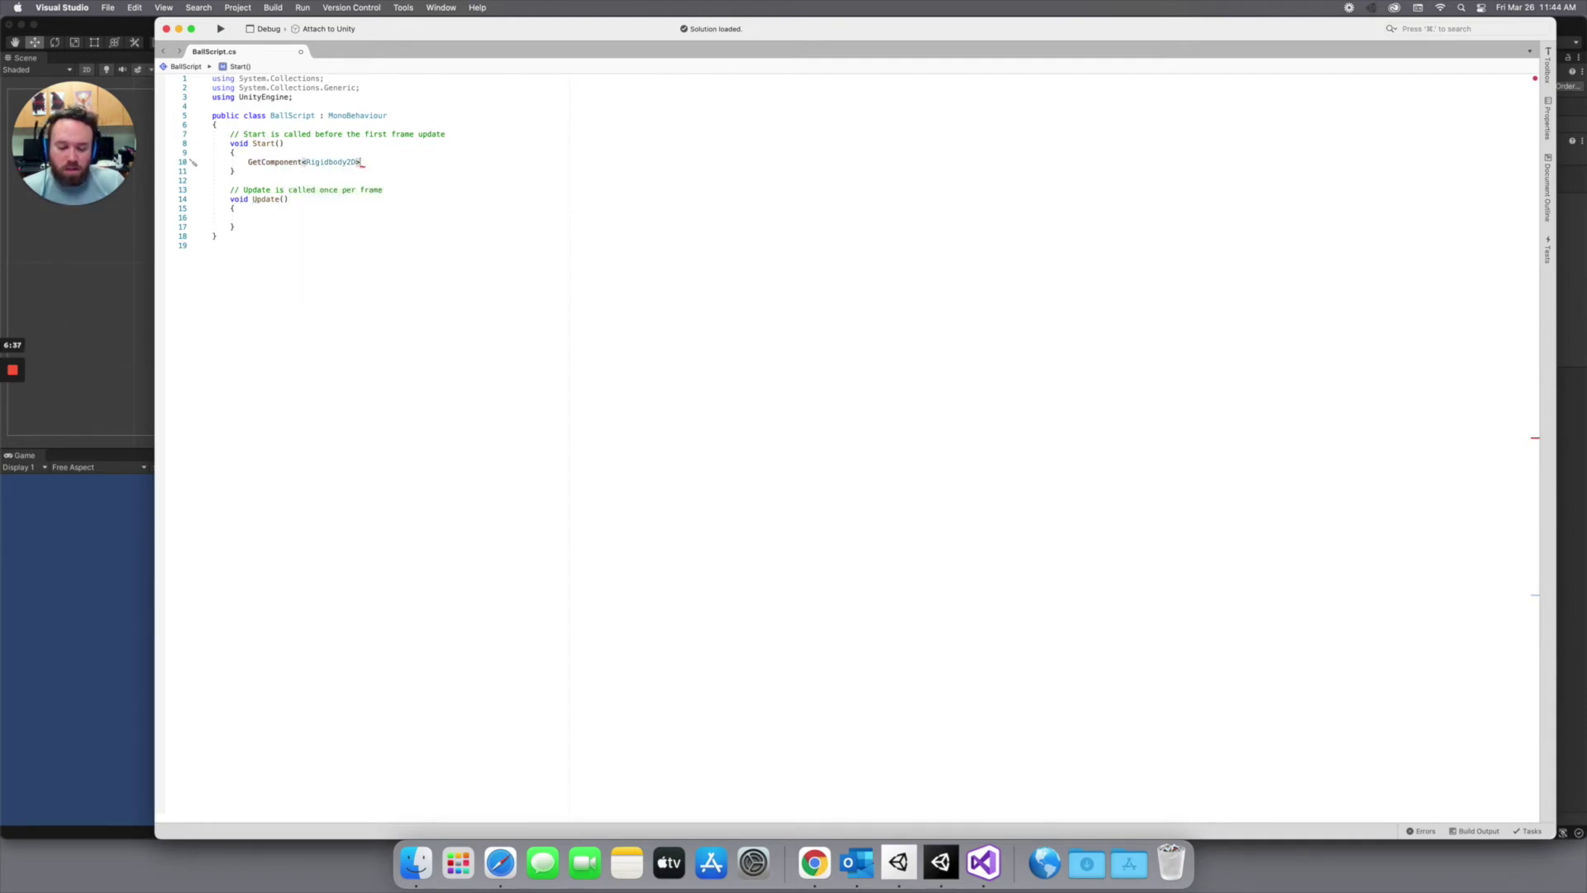
Finish it as ().velocity = new Vector2(1,1); and return to Unity
text(())
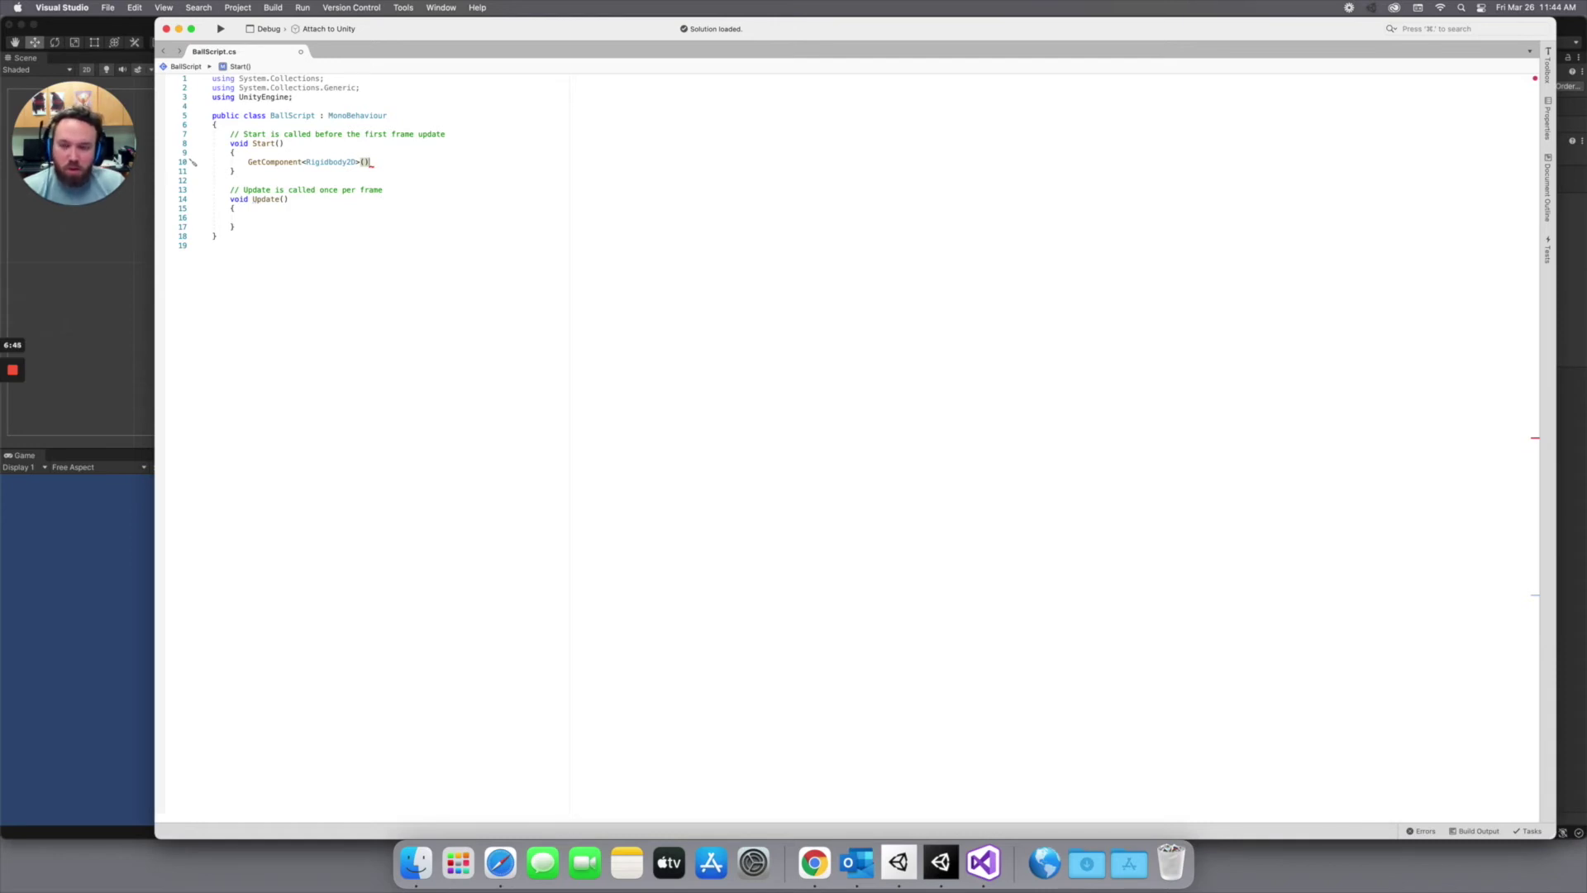
text(.)
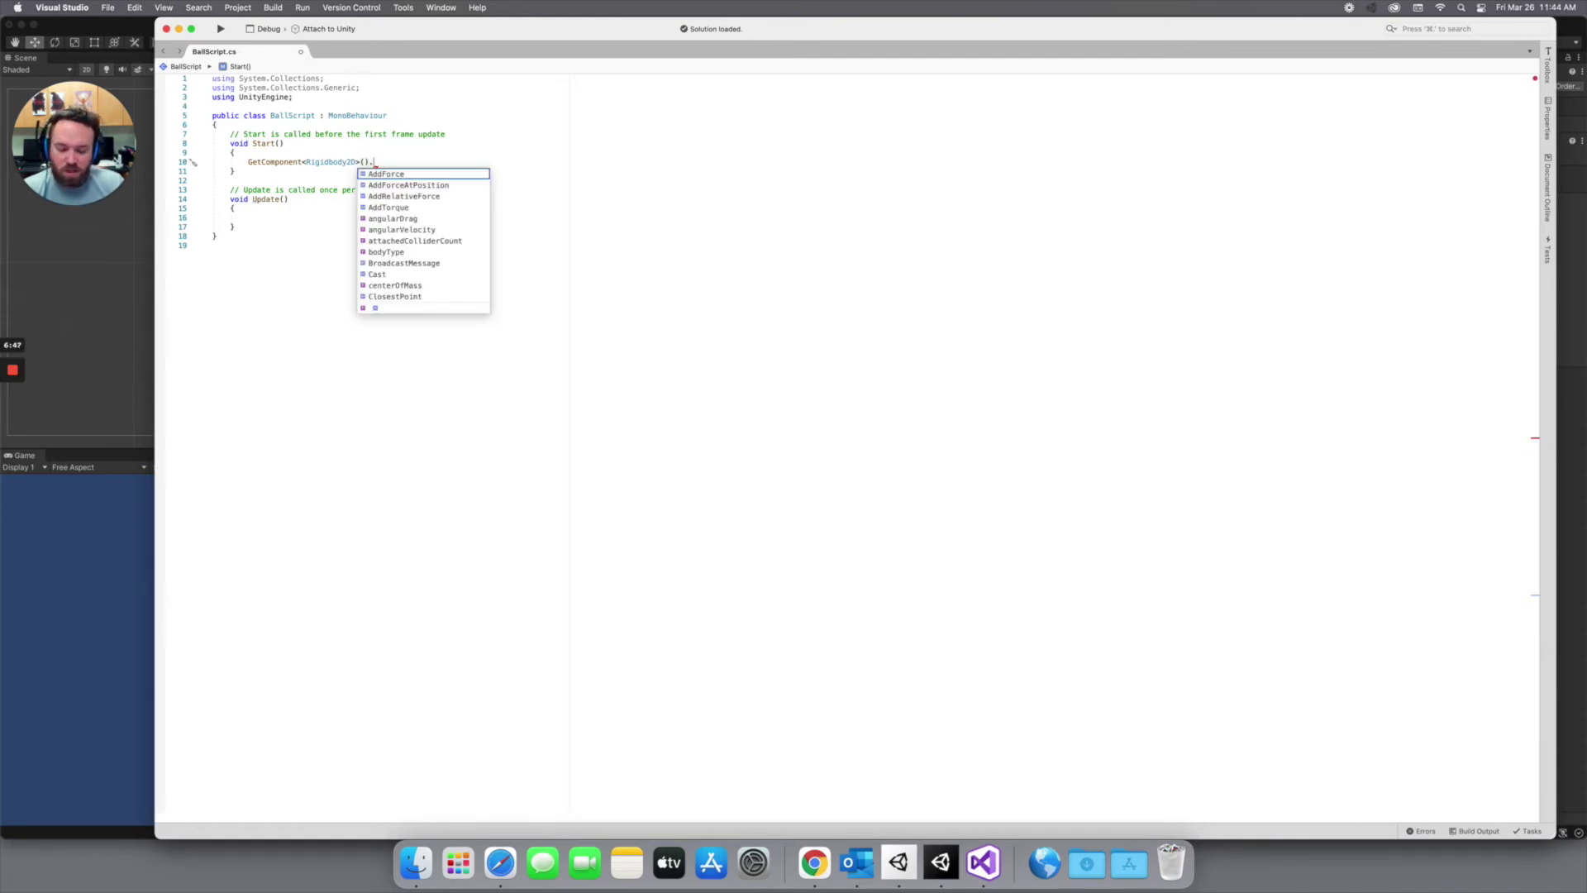
text(ve)
key(Return)
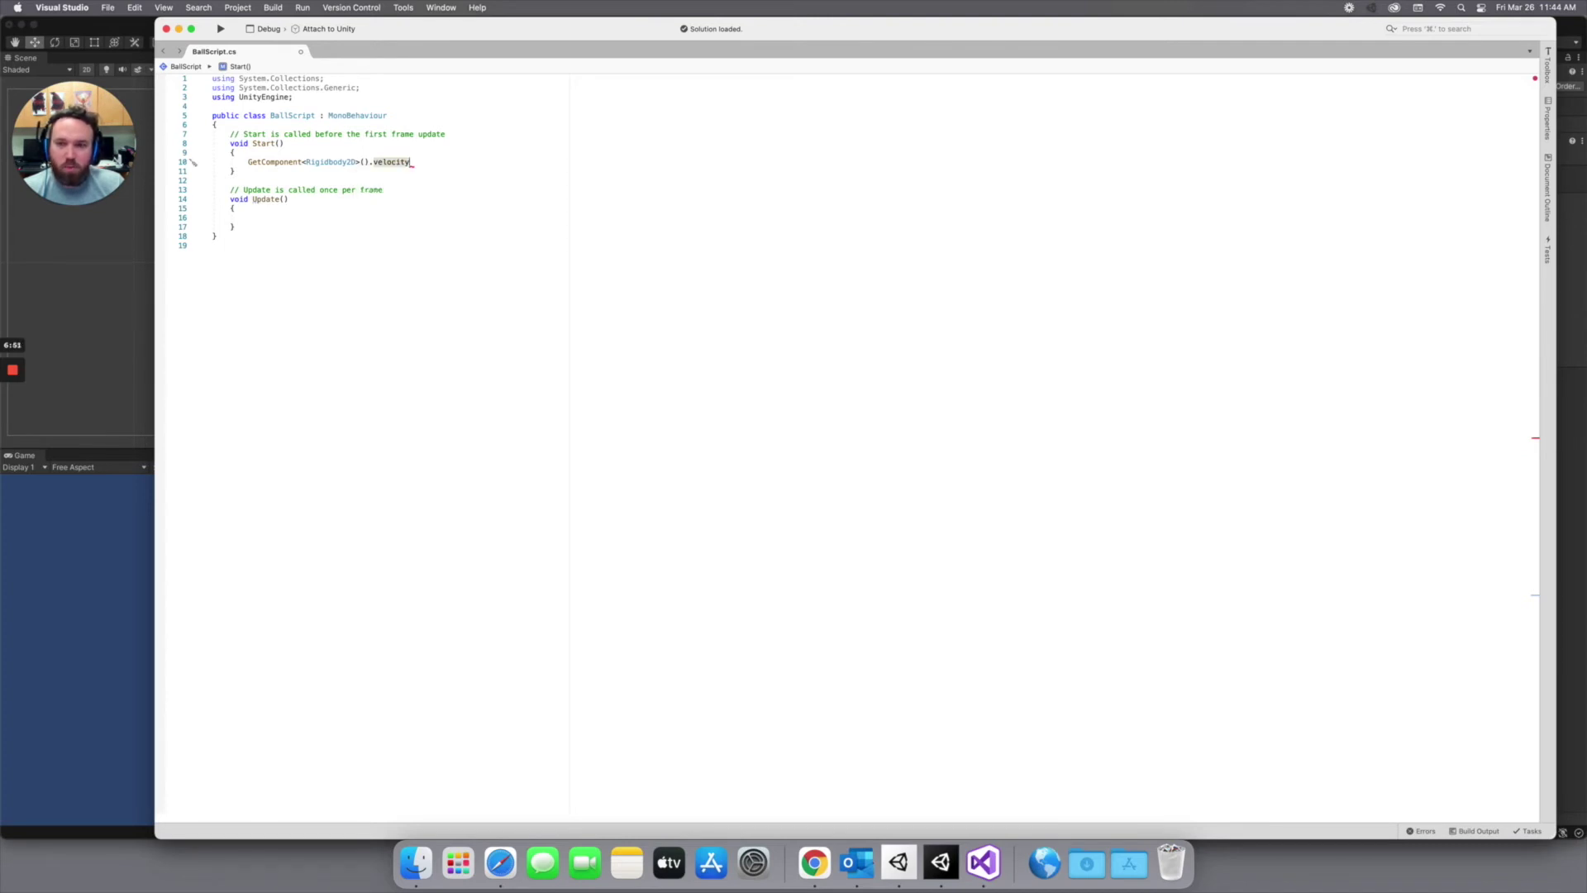
text(= )
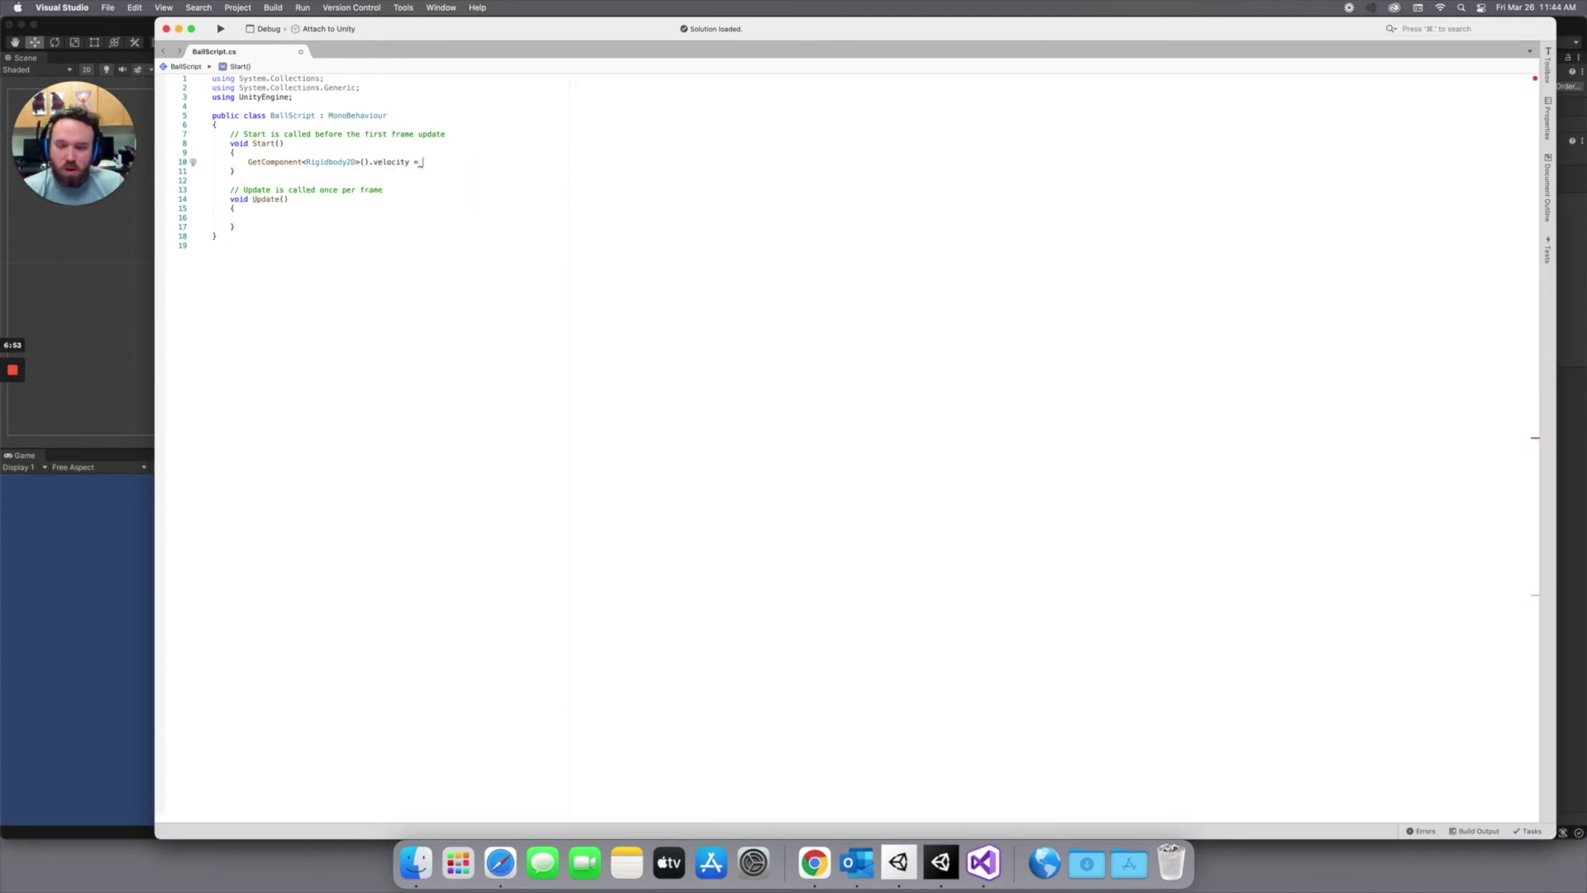
text(new Ve)
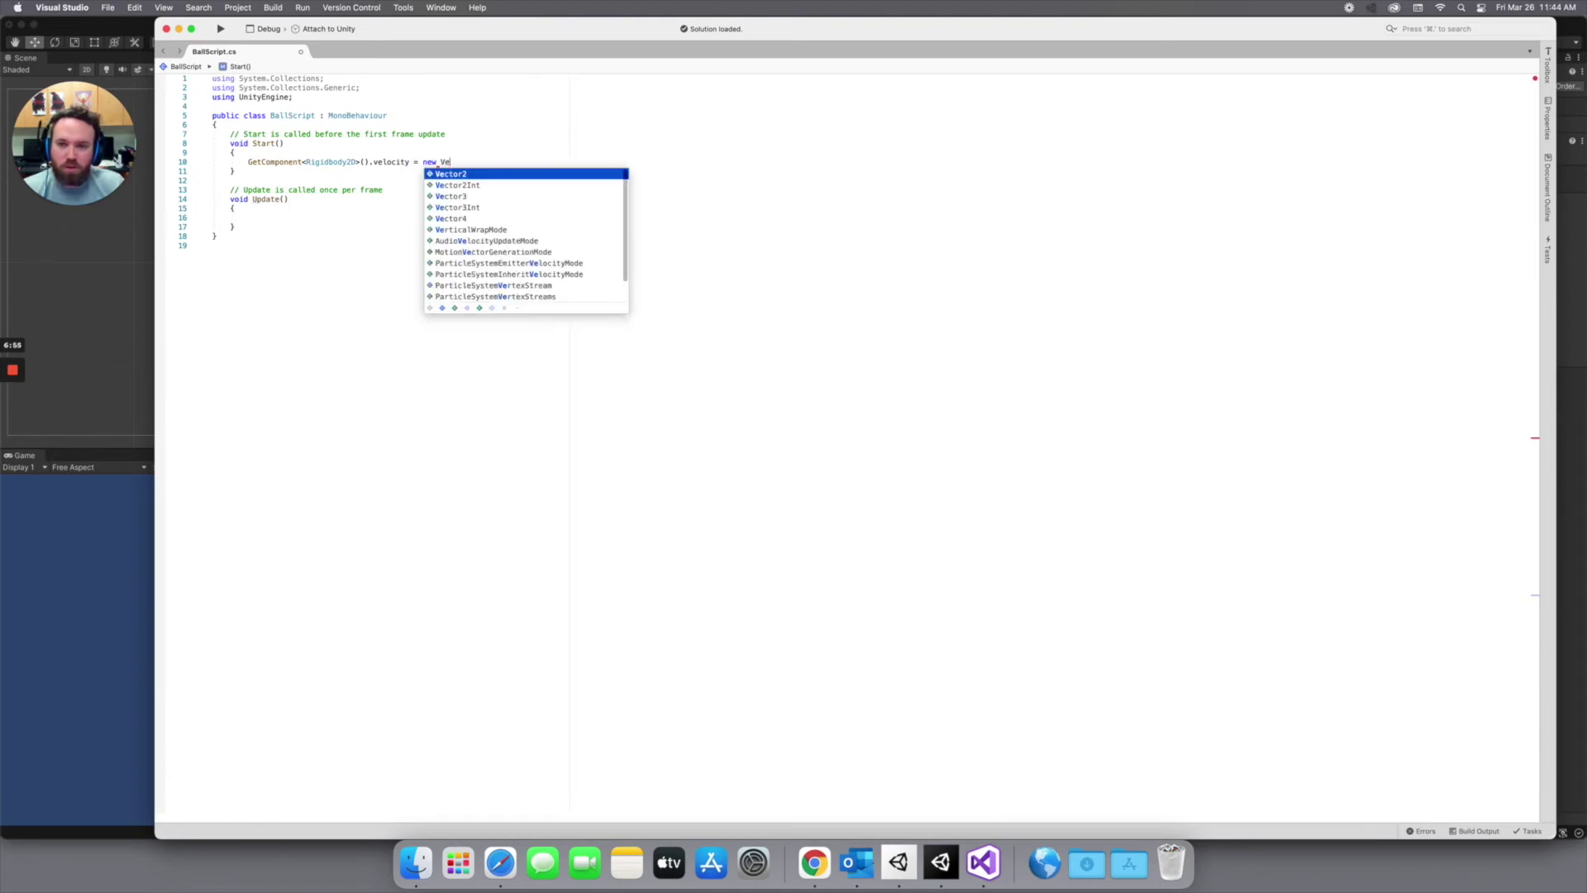
key(Return)
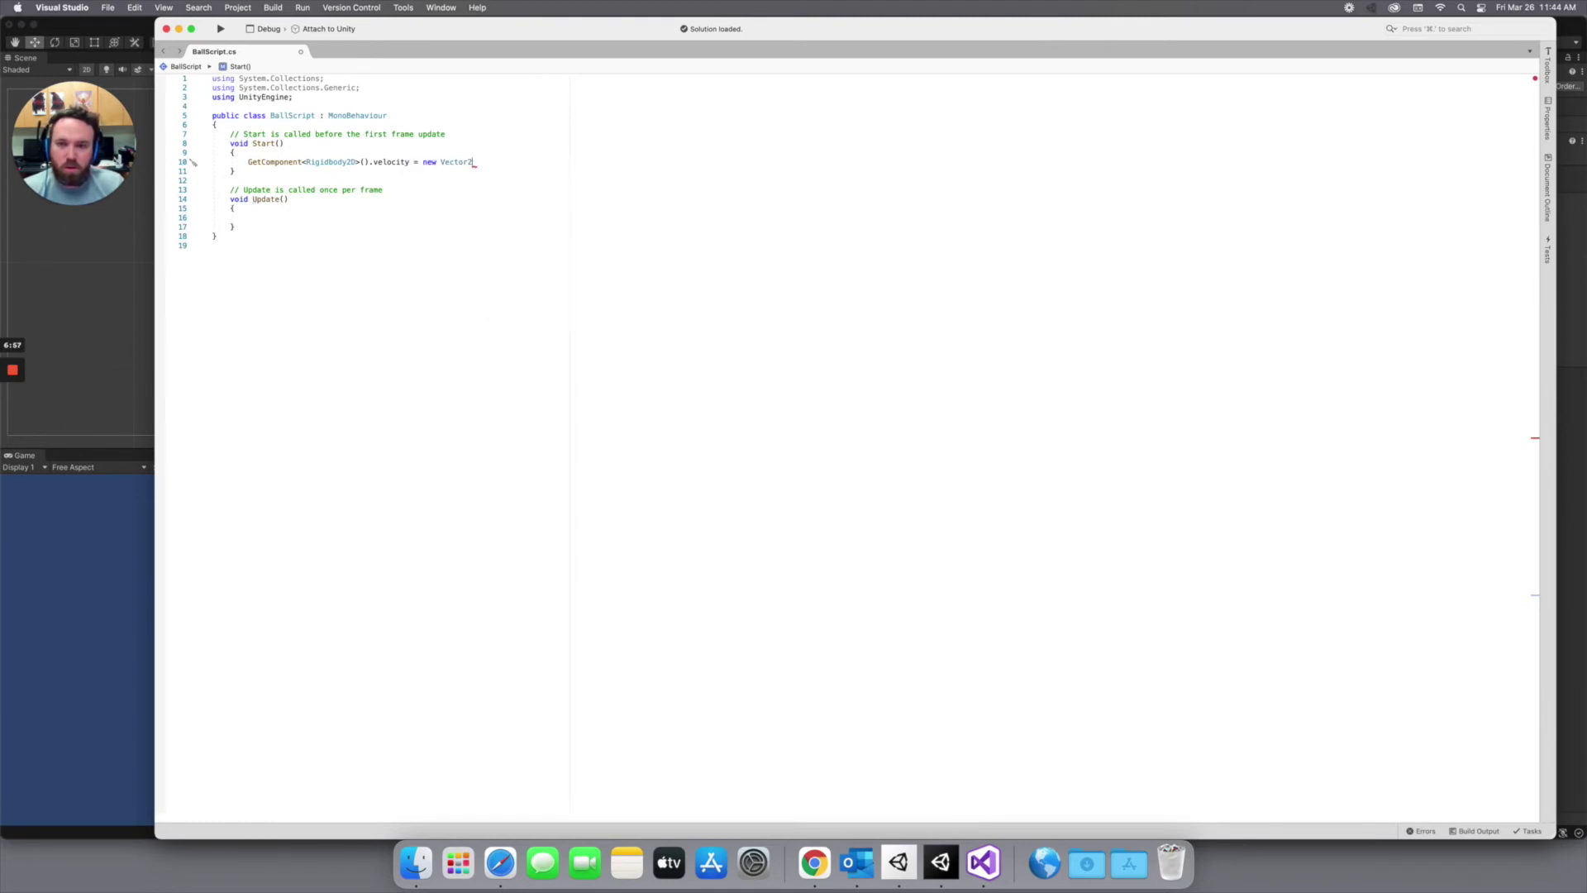
text(()
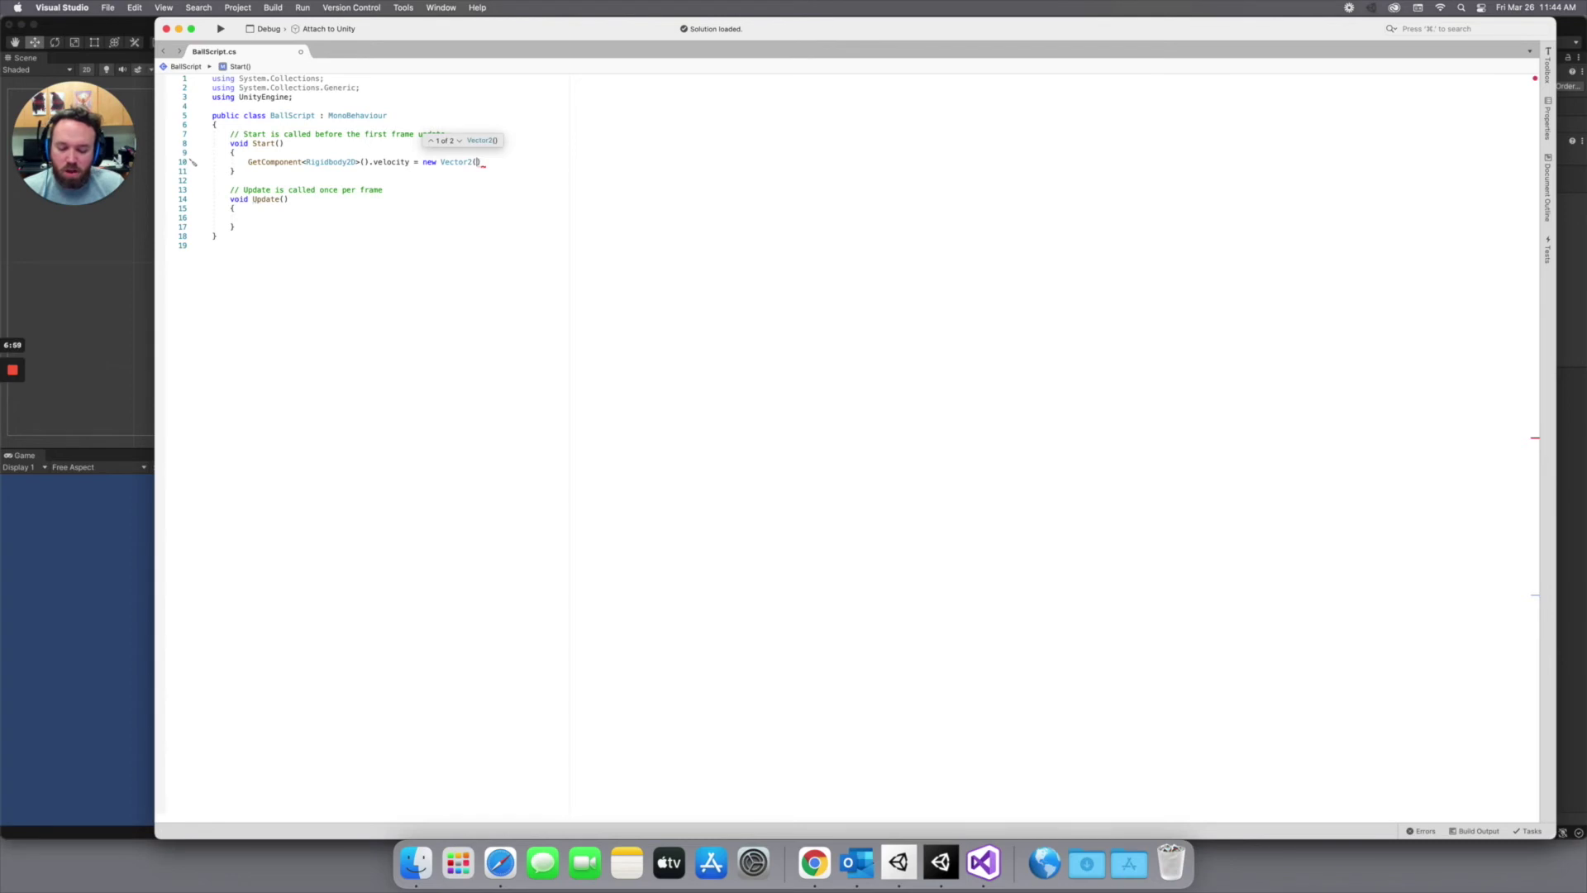
text(1)
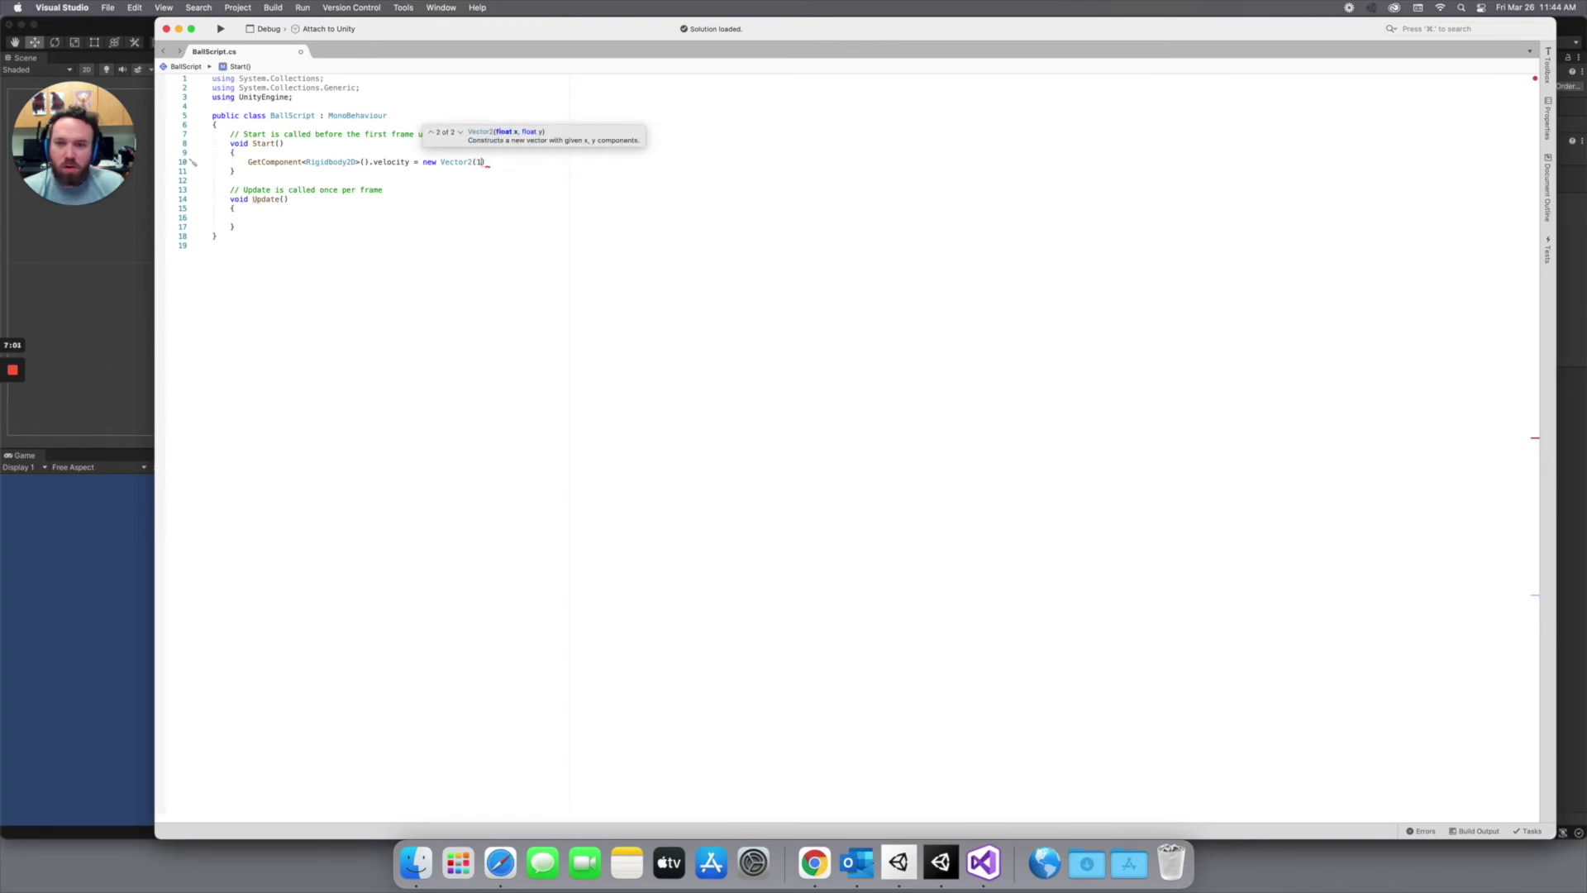
text(,1))
text(;)
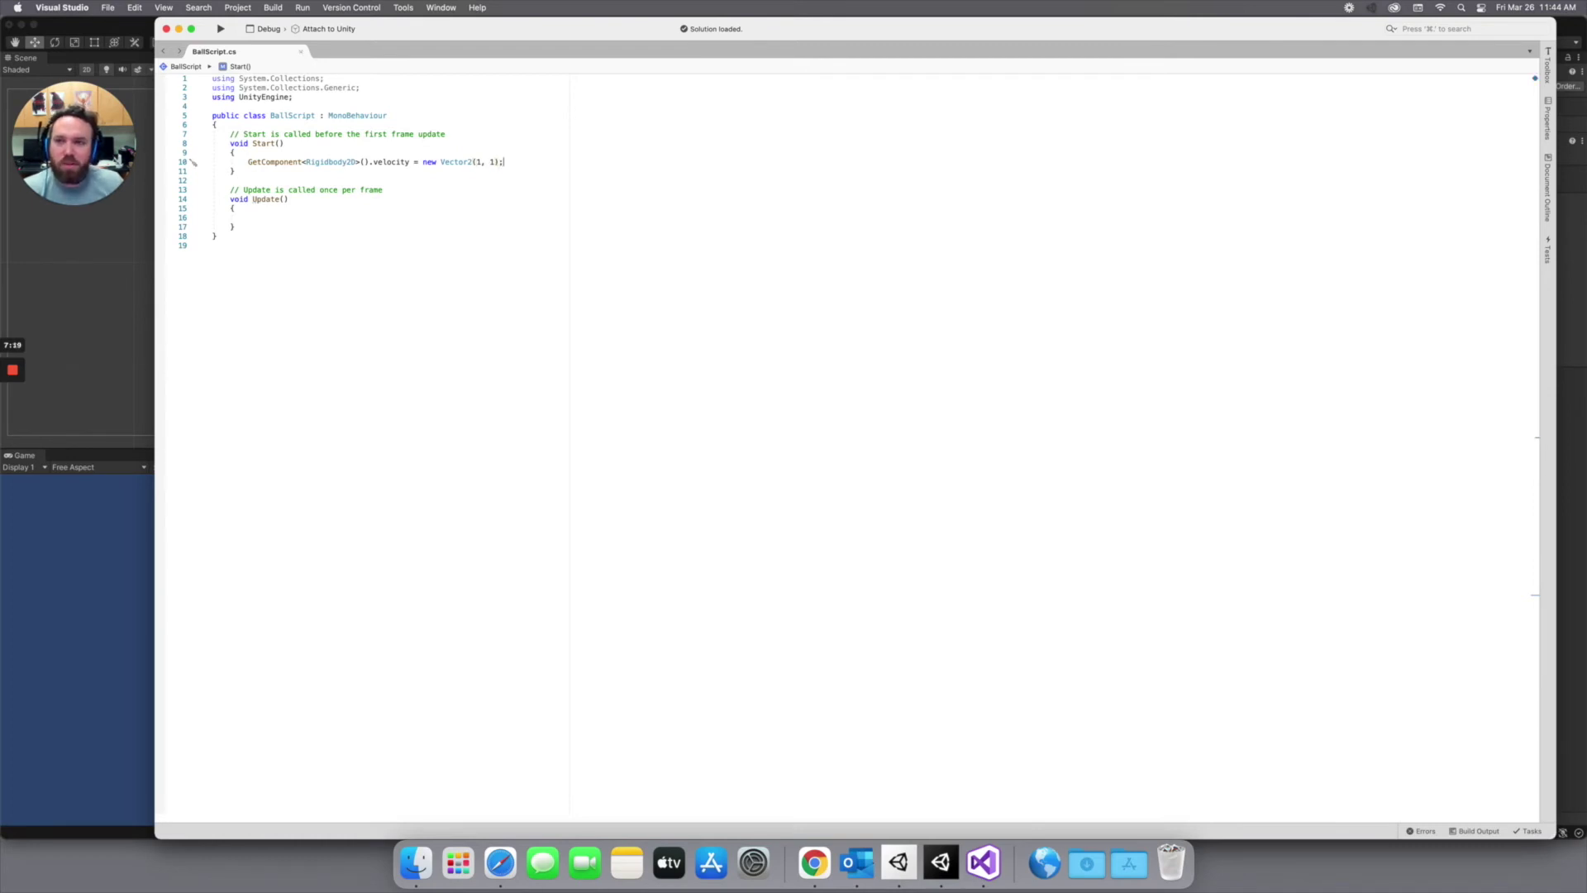
click(140, 261)
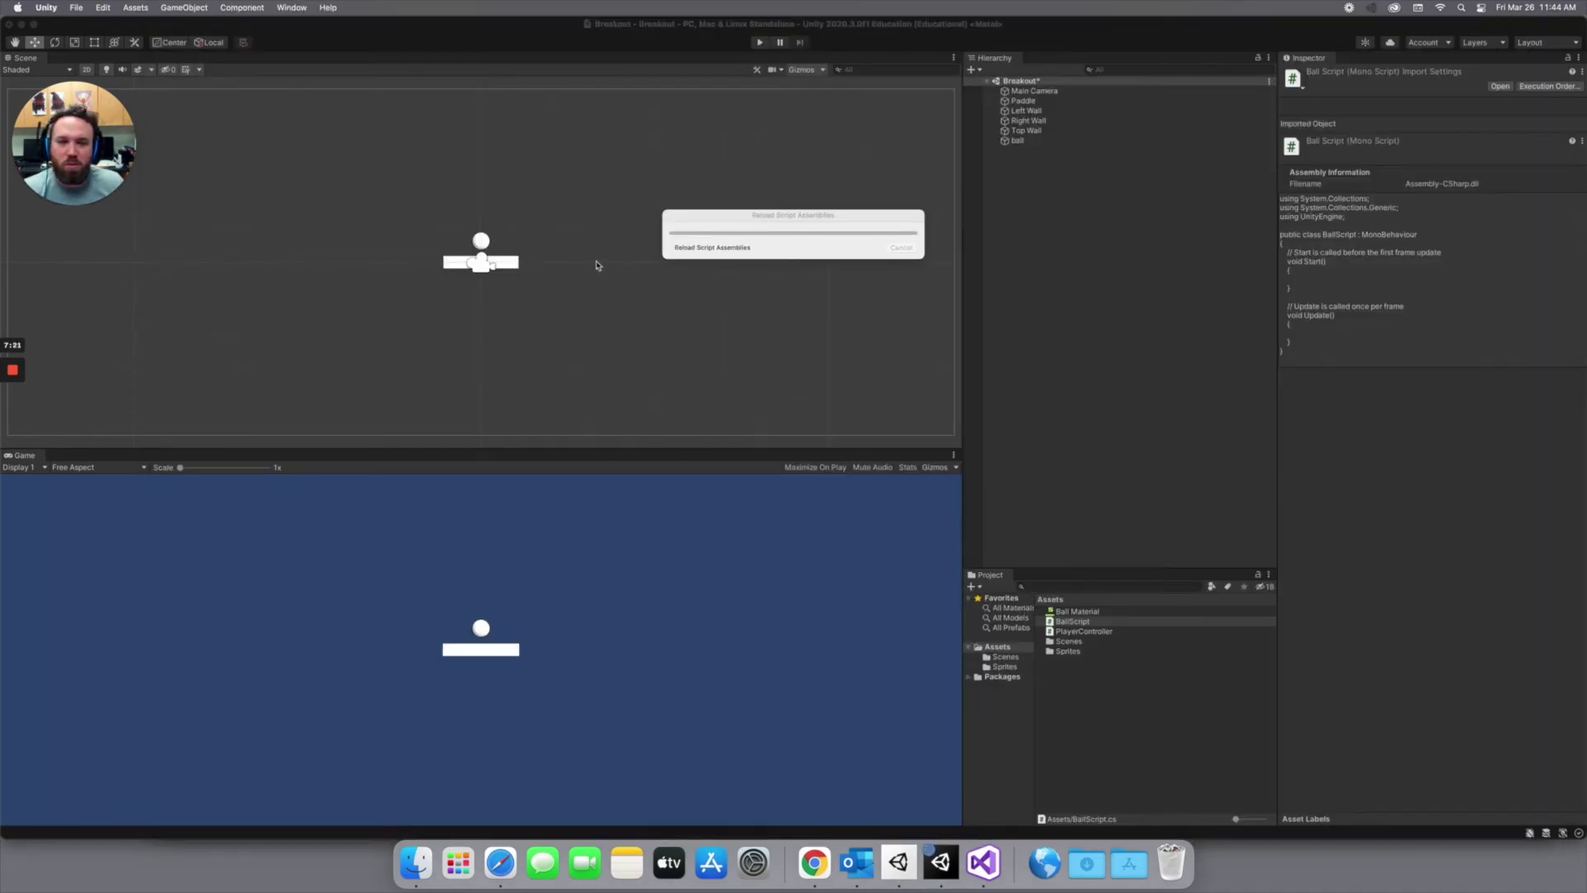
Make the Scene view taller and pan it so all the walls are visible
scroll(505, 239, down, 5)
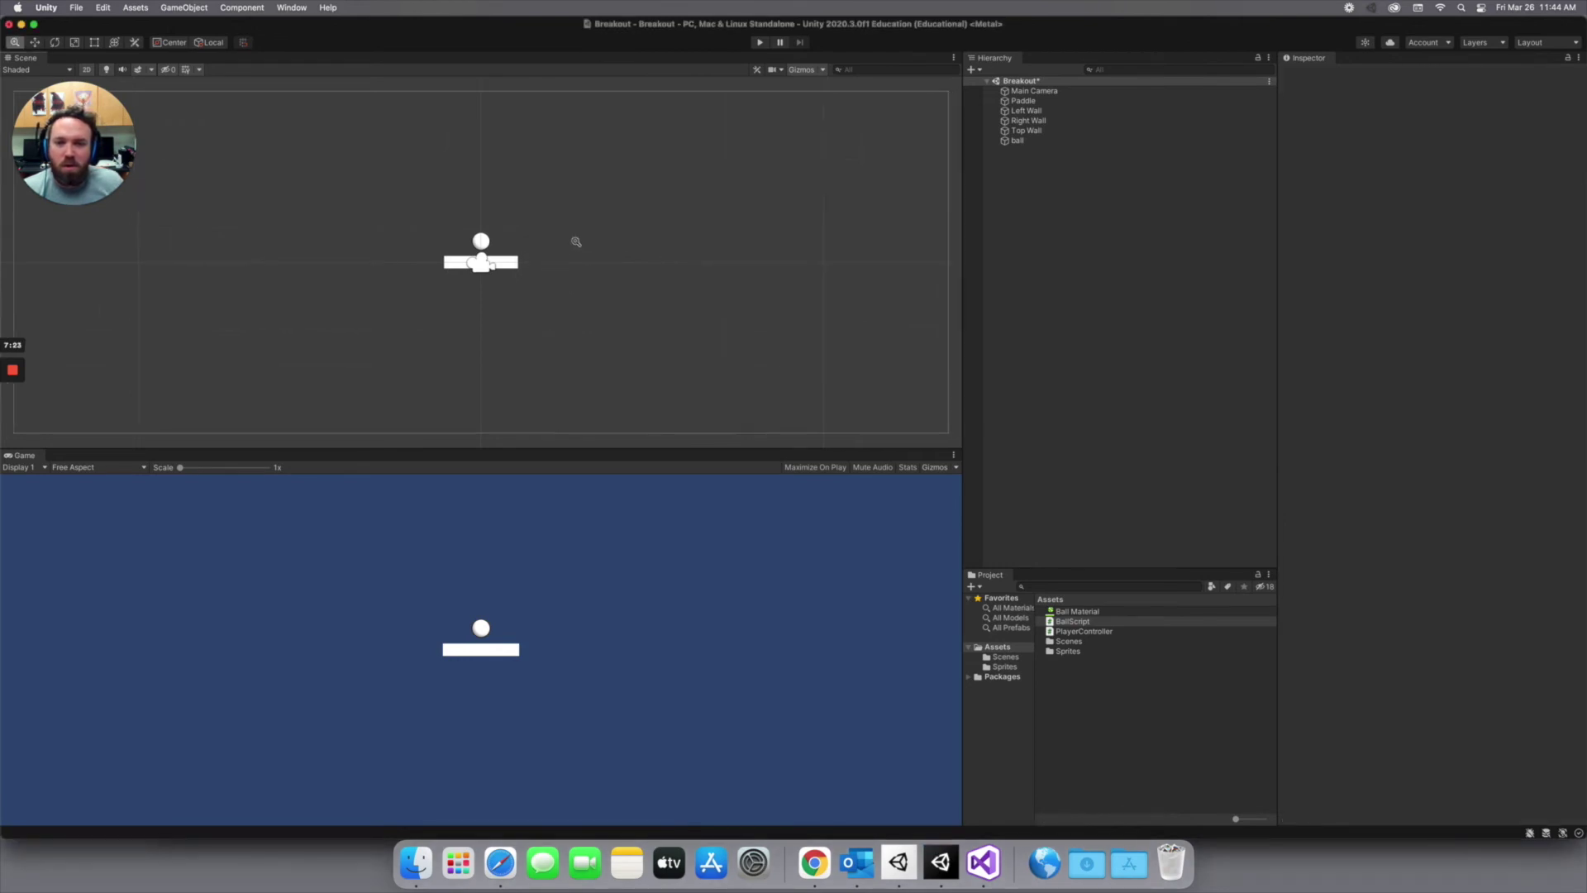
scroll(505, 239, down, 5)
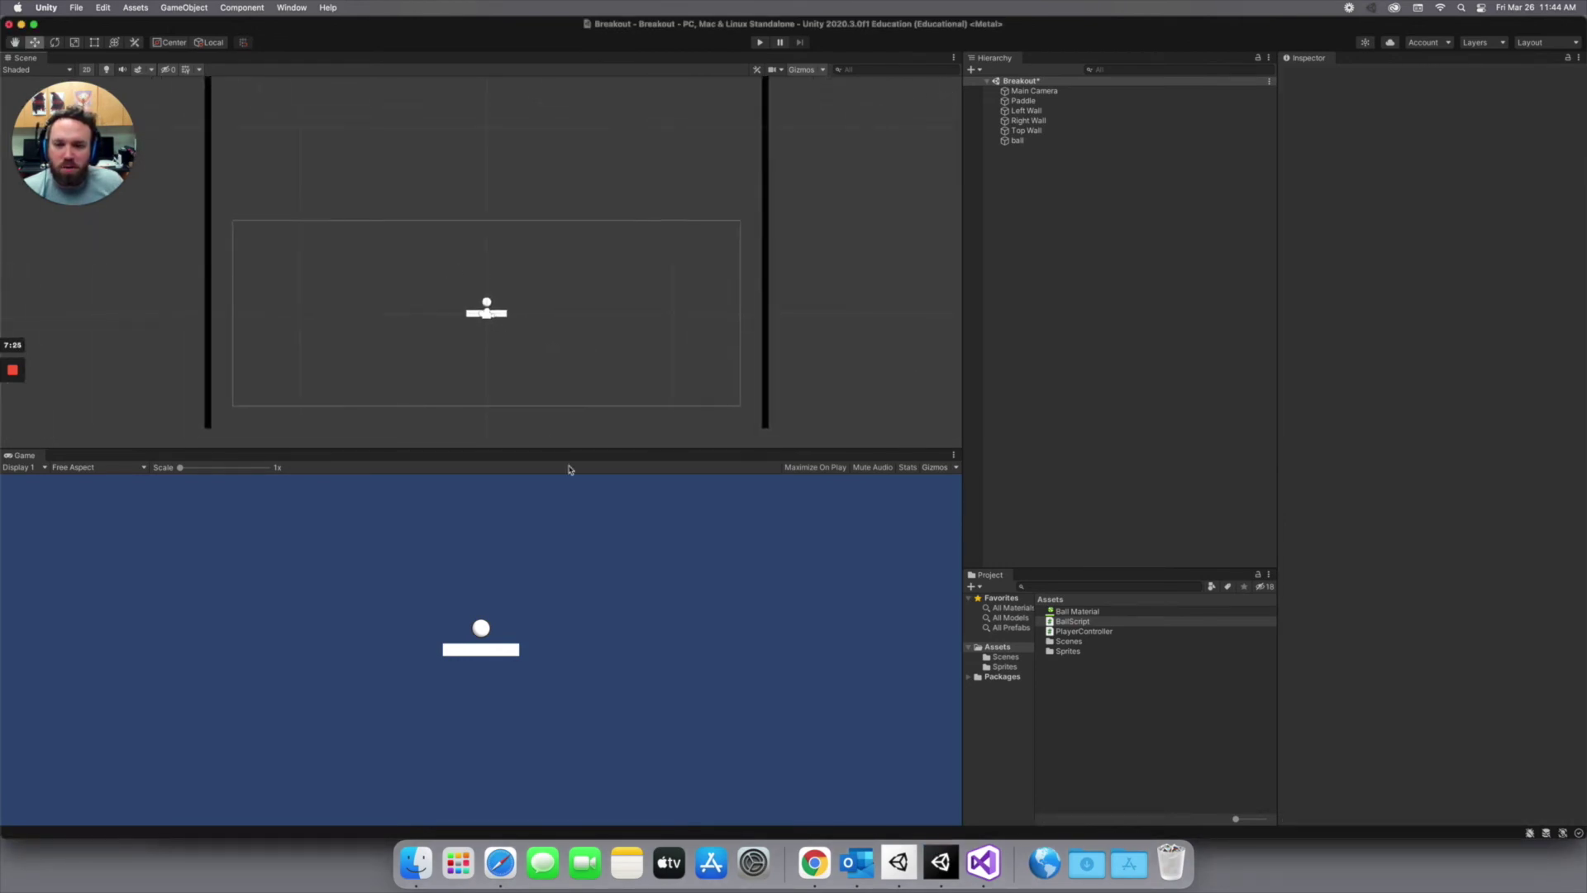
drag(567, 448, 583, 634)
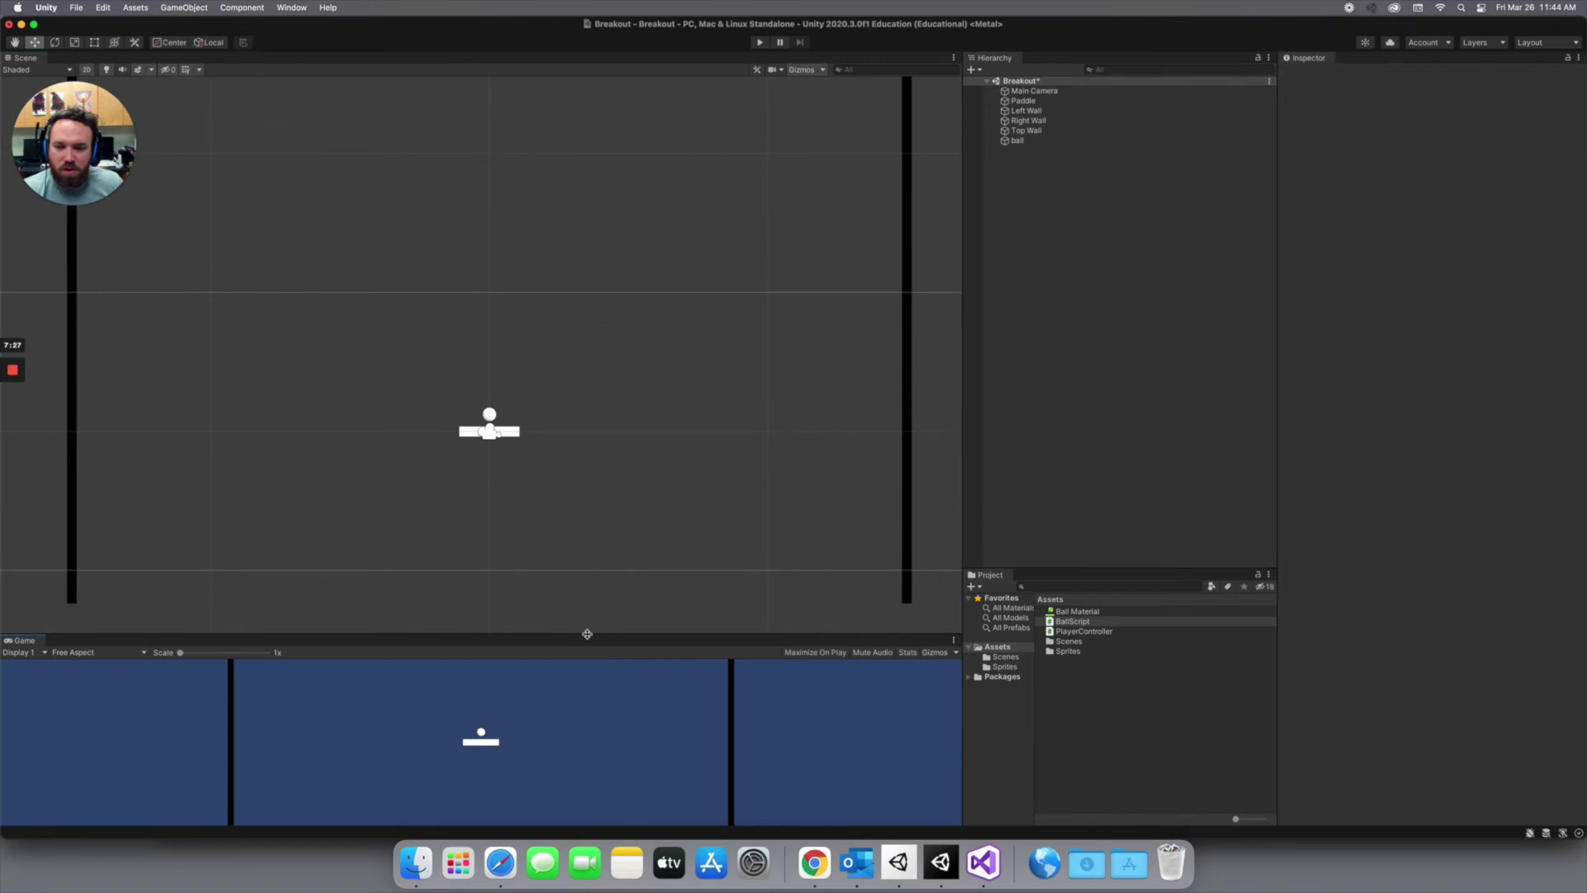
scroll(560, 309, down, 3)
drag(559, 308, 574, 443)
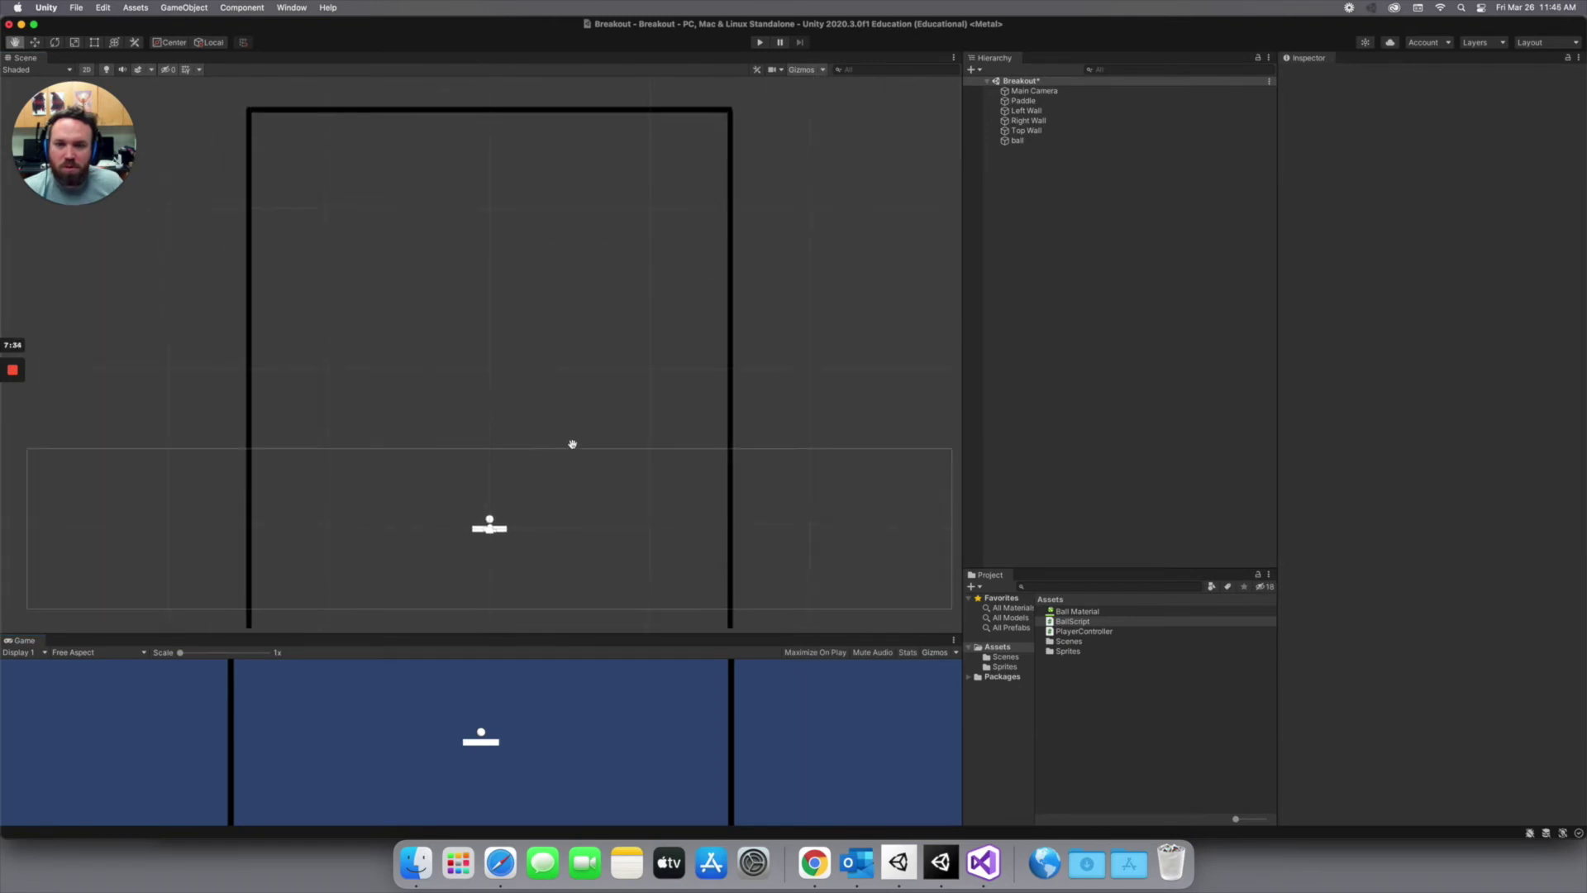
middle_drag(585, 431, 585, 400)
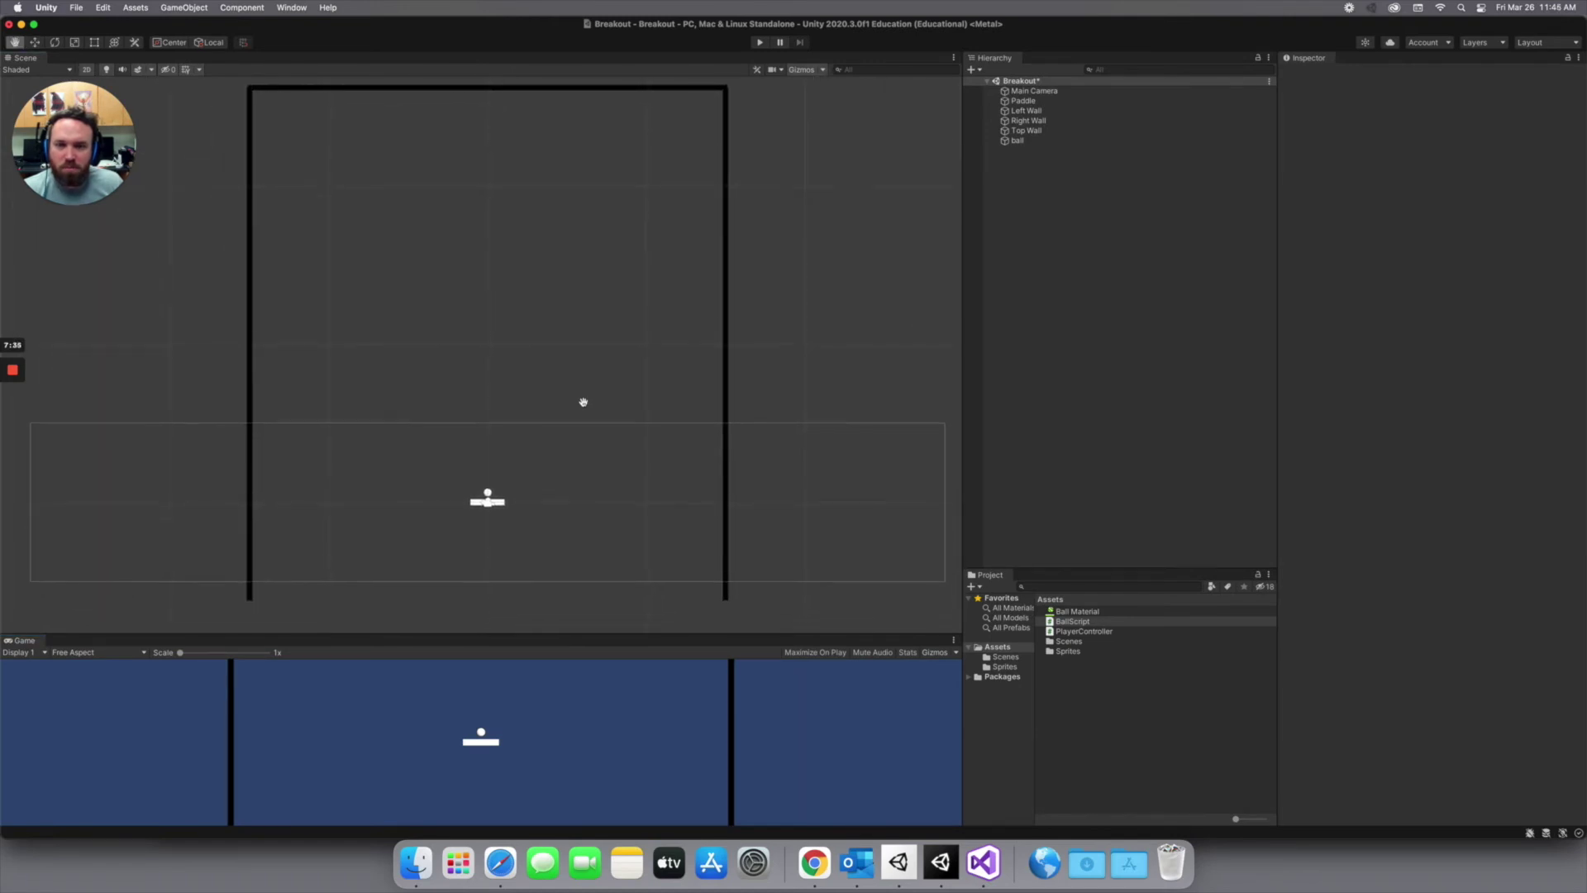
Play-test the ball, which drifts diagonally up-right, then stop play to reset it
click(1019, 141)
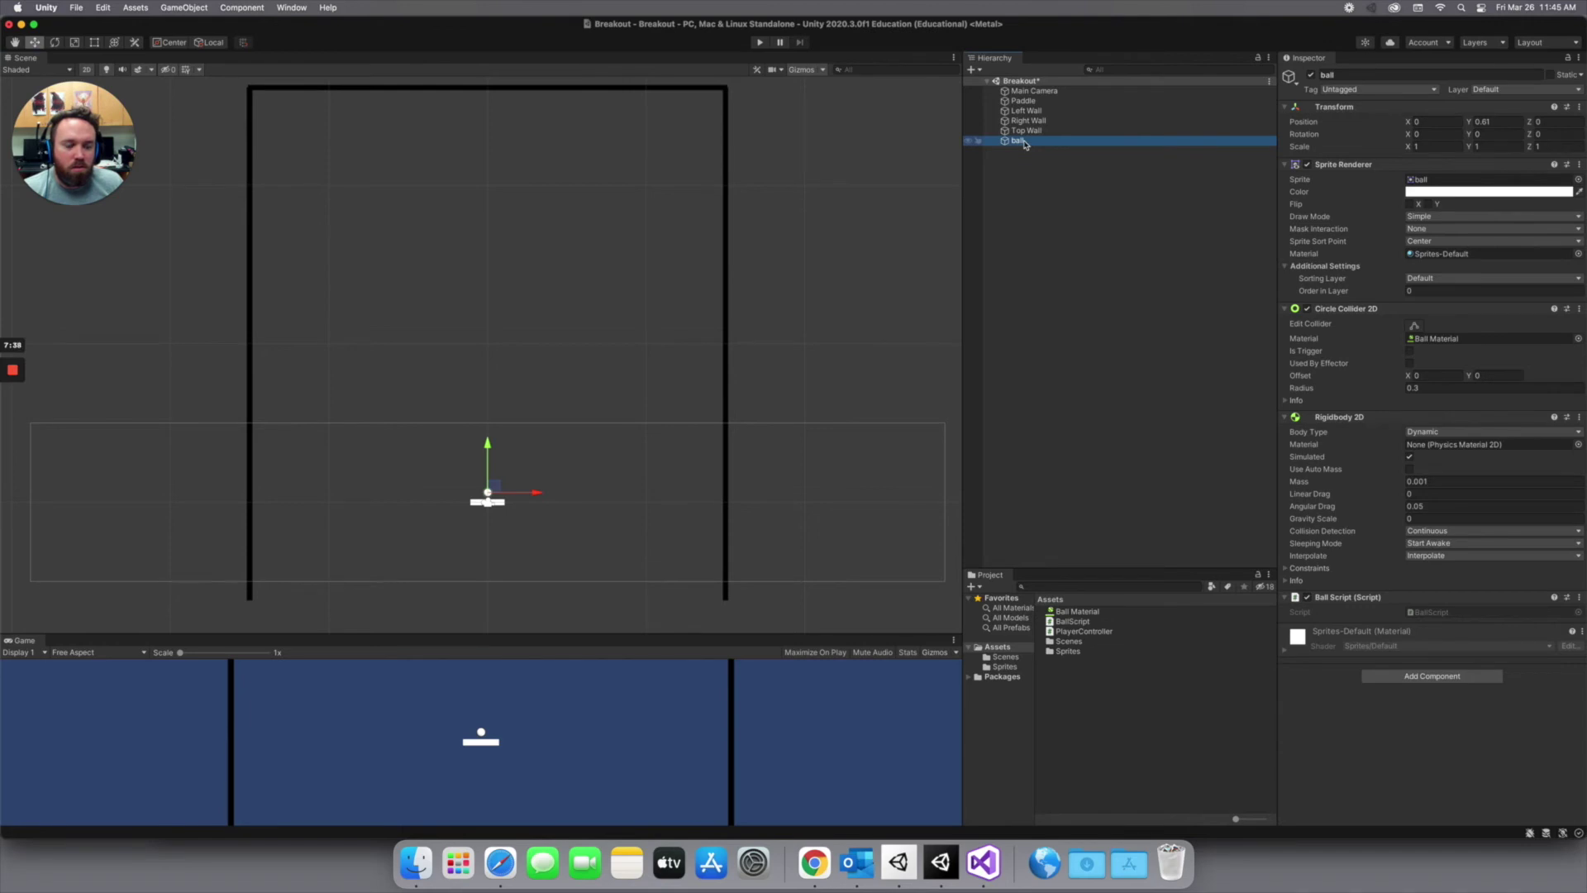
click(759, 44)
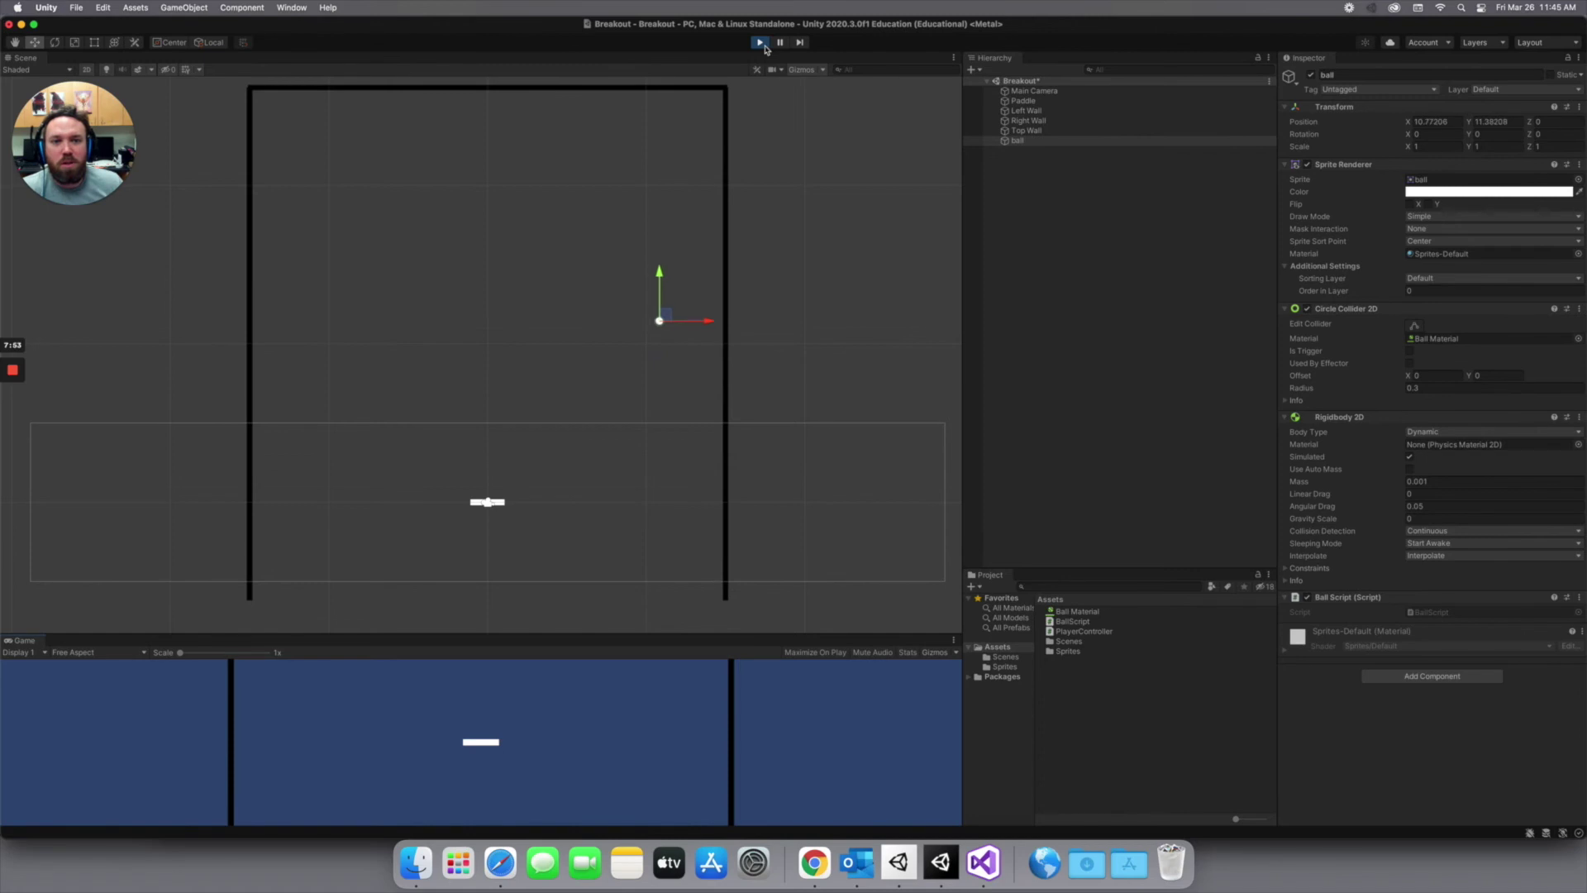
click(760, 43)
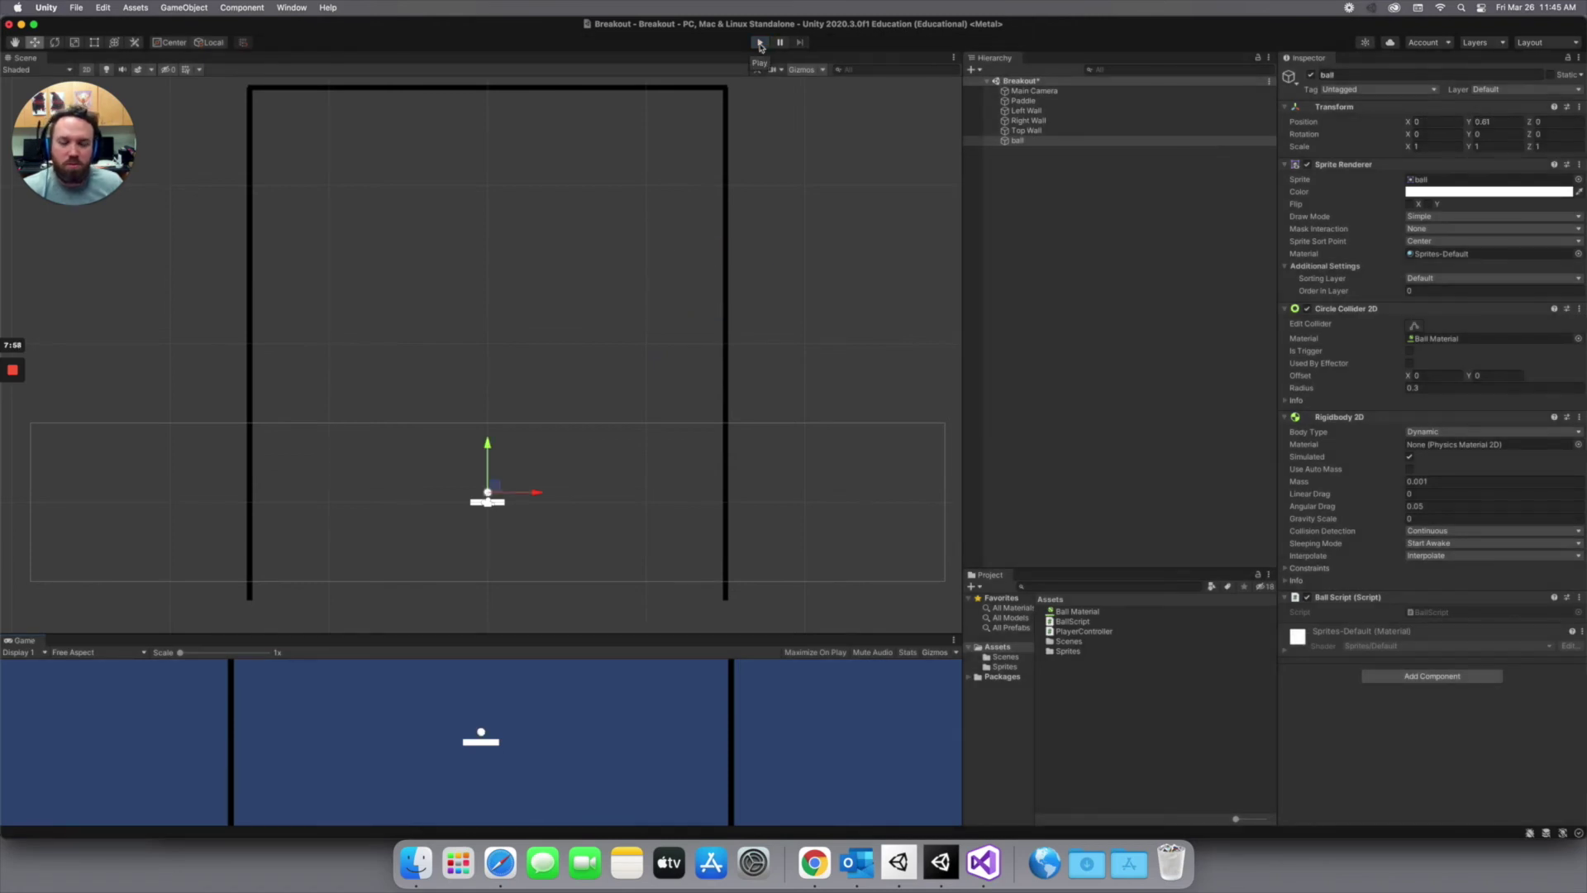
click(983, 862)
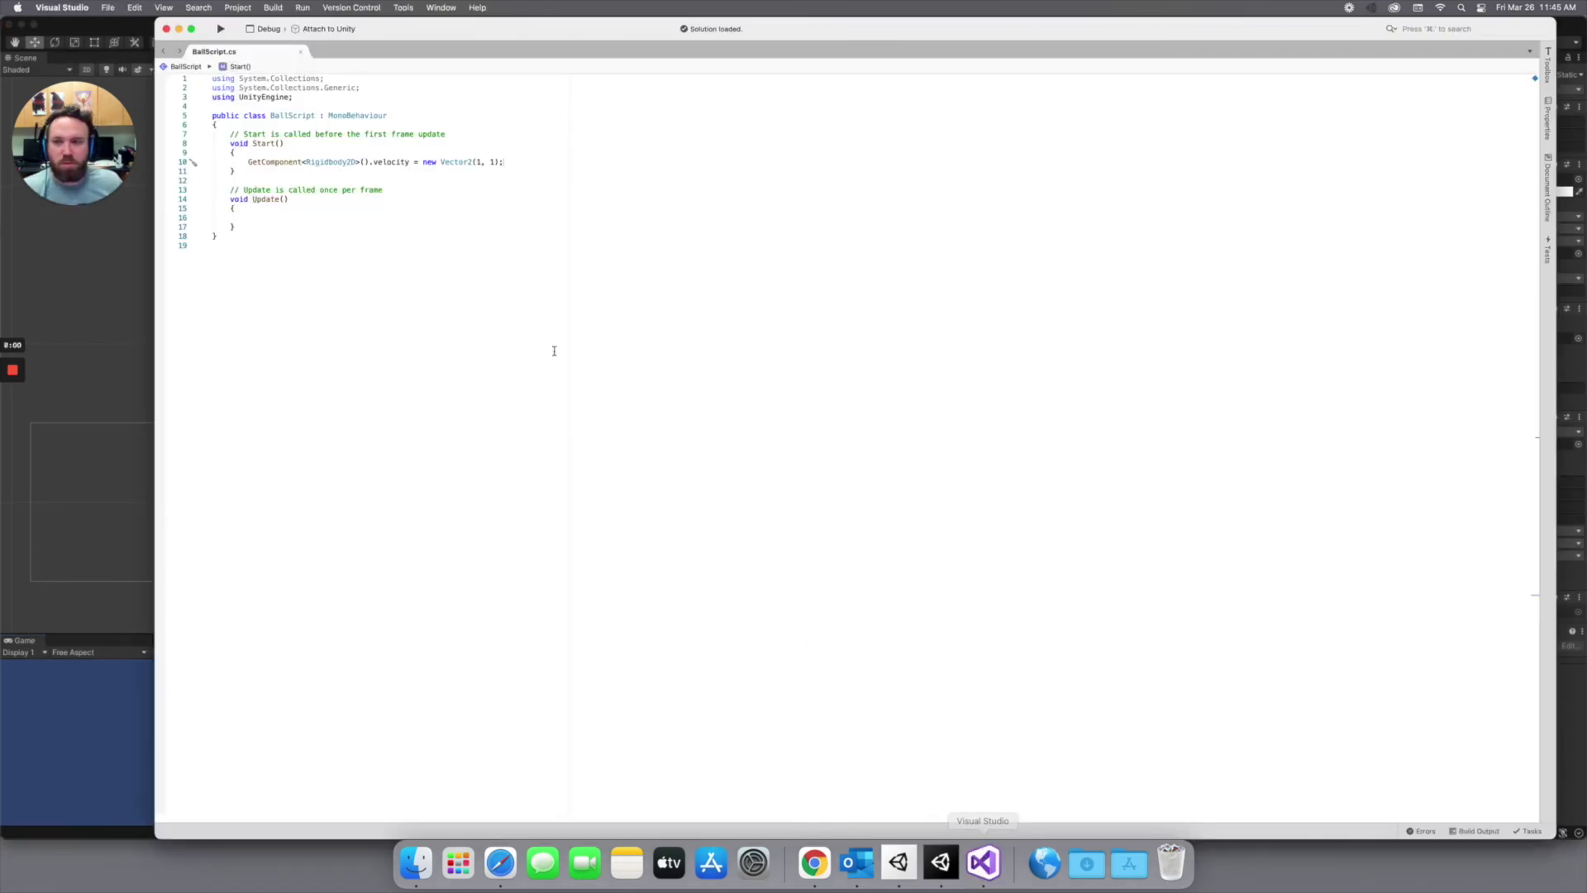
Declare public float speed above Start(), append * speed to the velocity line, and save
click(231, 134)
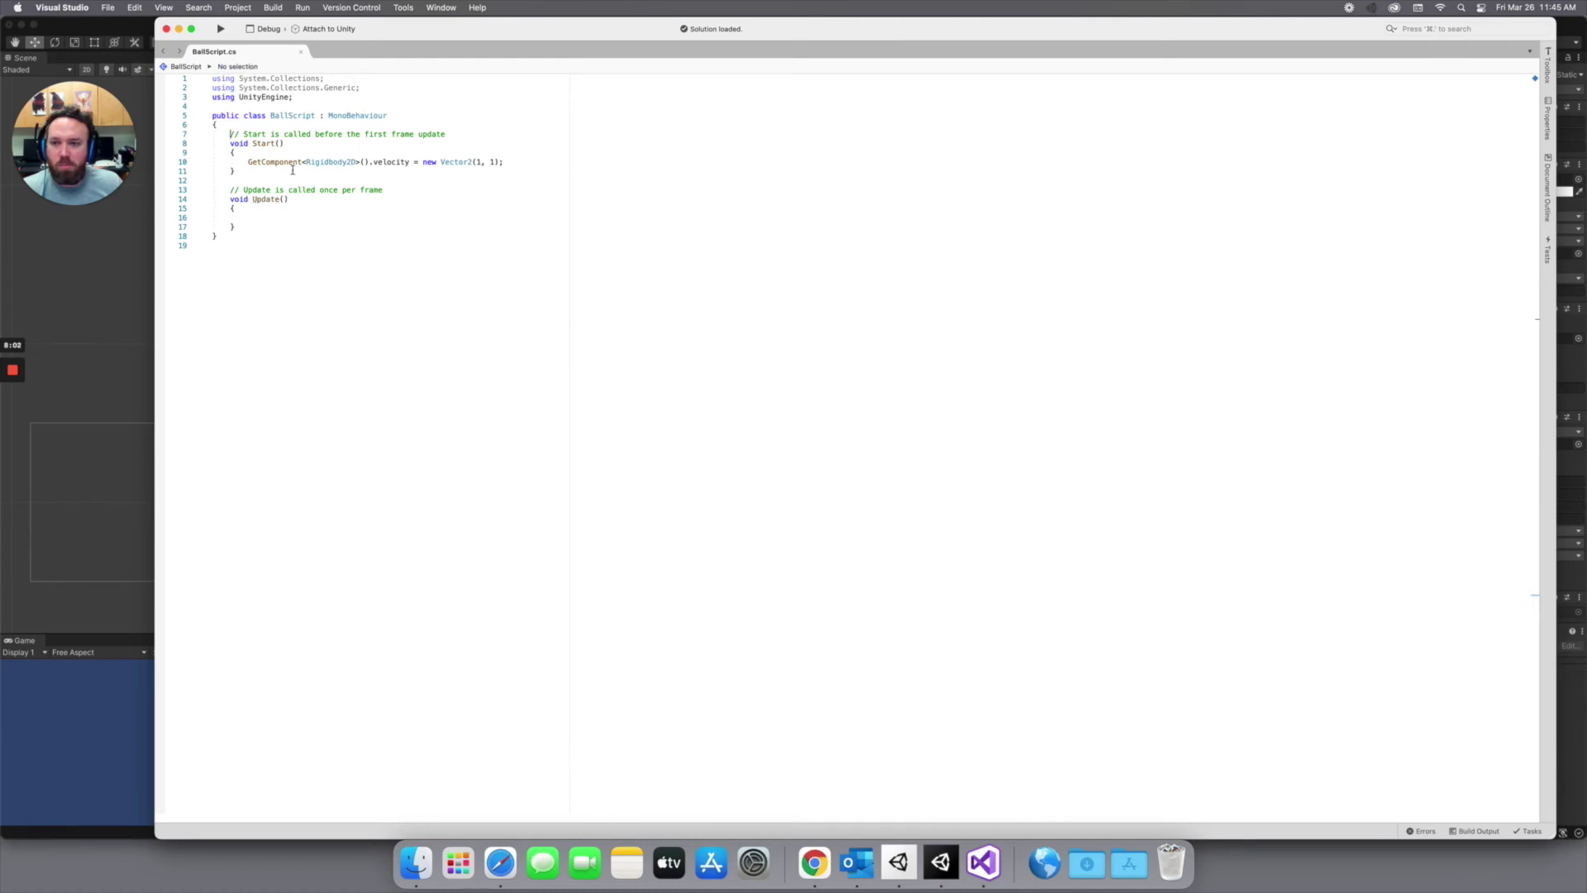
key(Return)
key(Return)
key(Return)
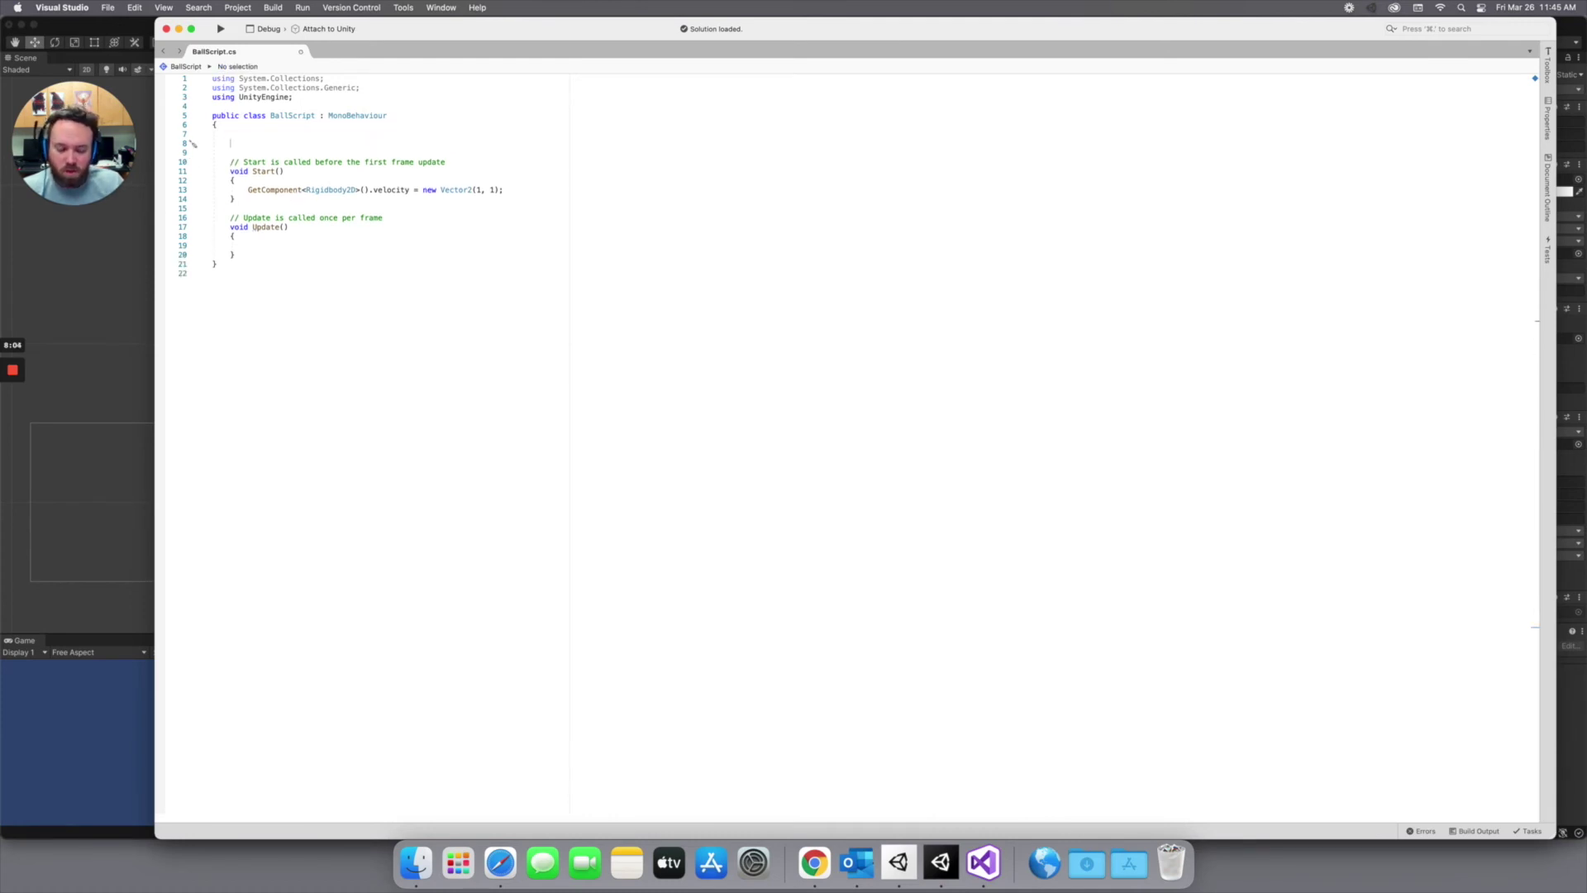
text(pub)
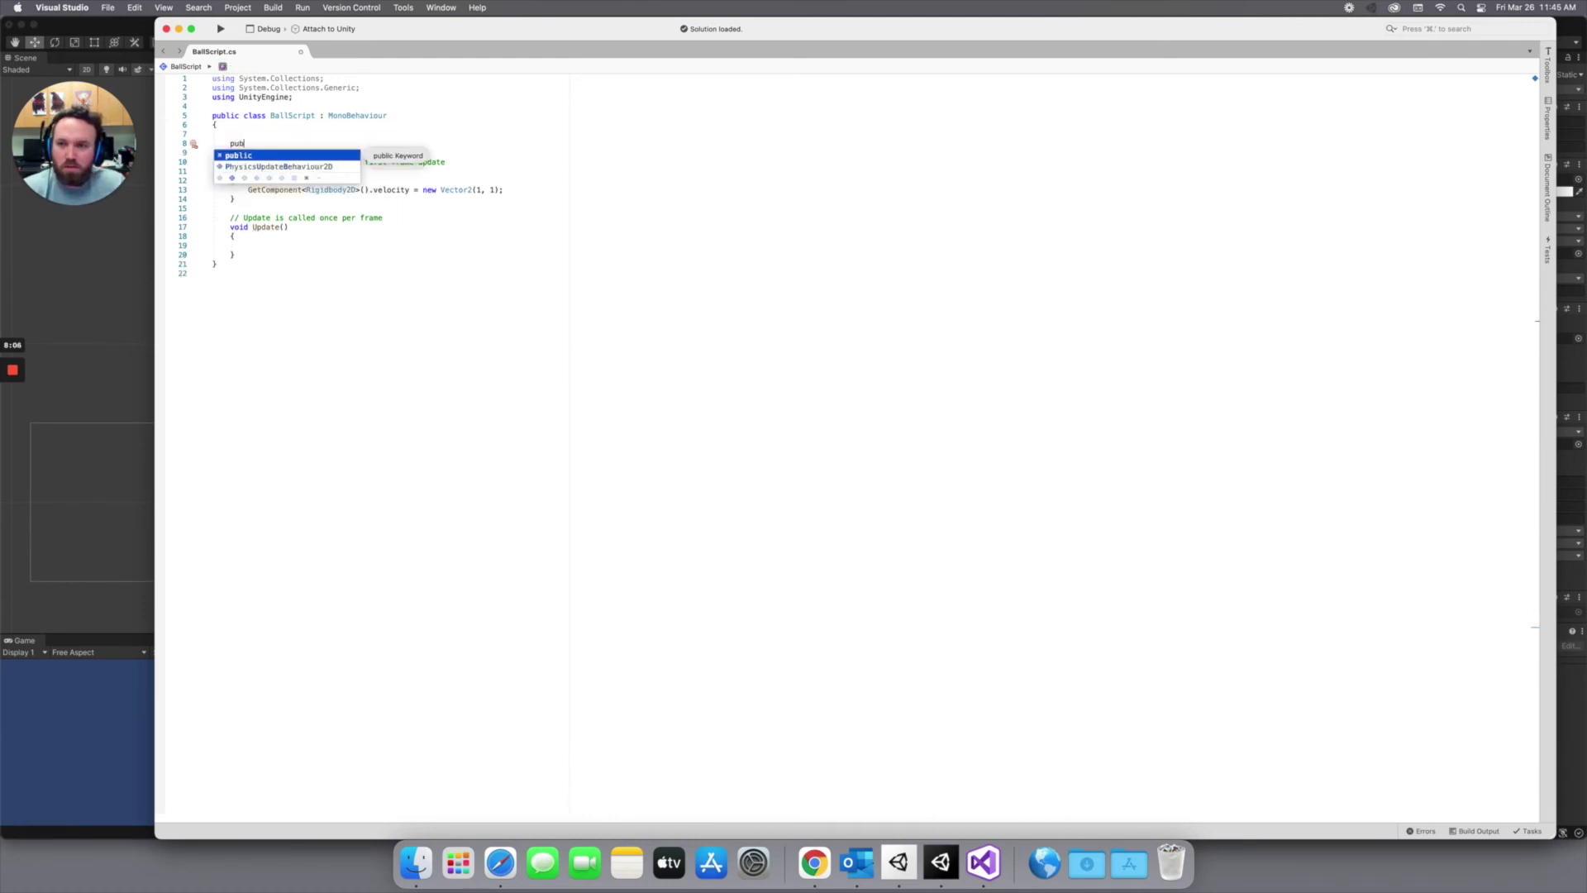
text(lic float speed;)
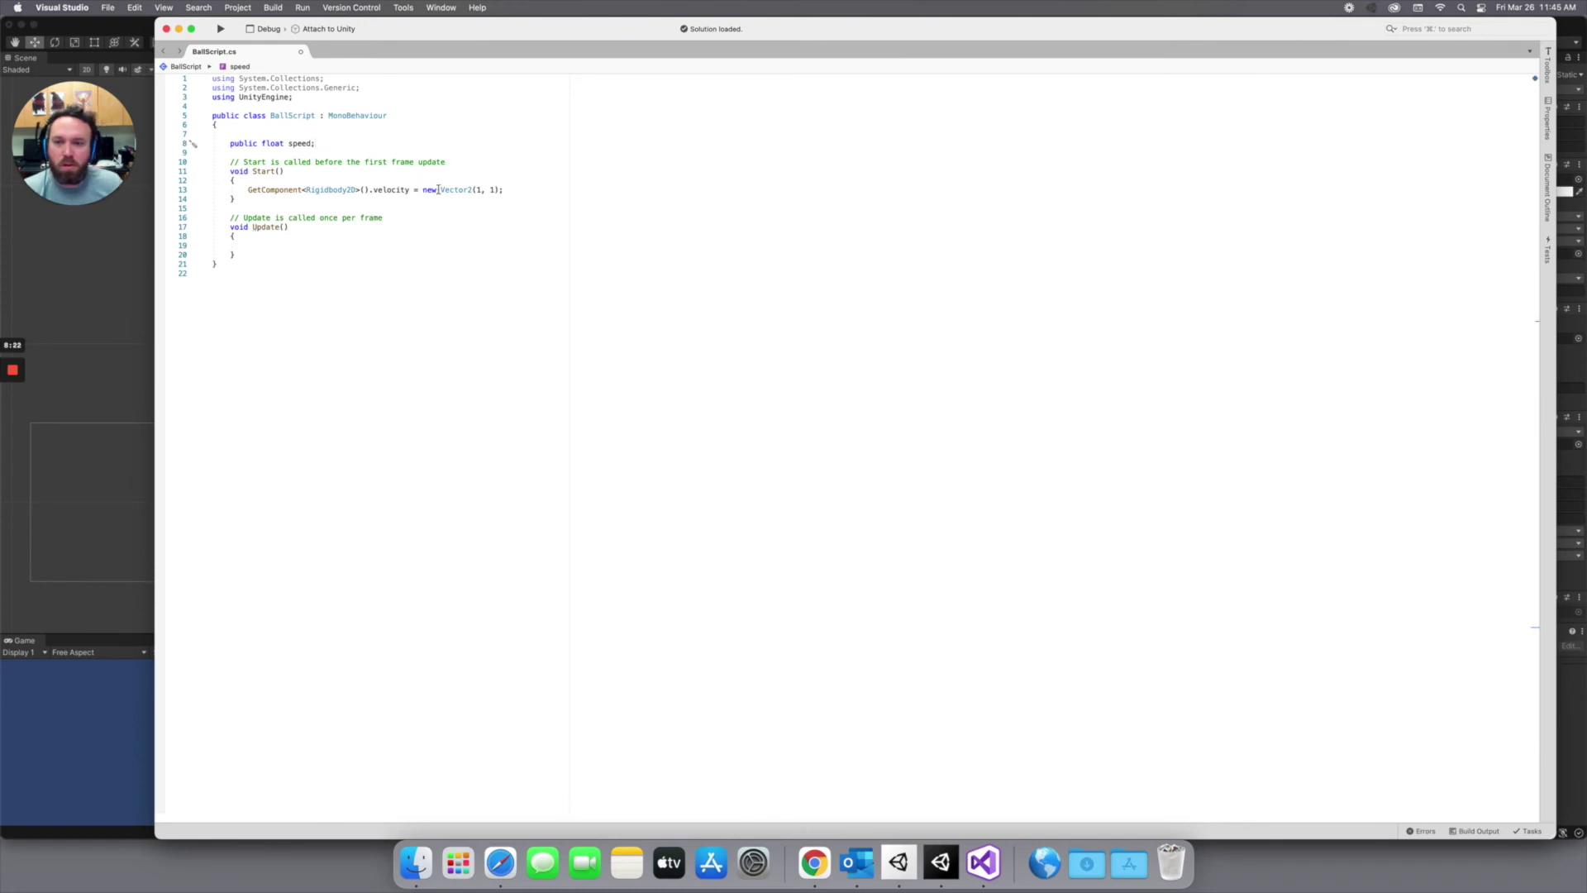
click(498, 189)
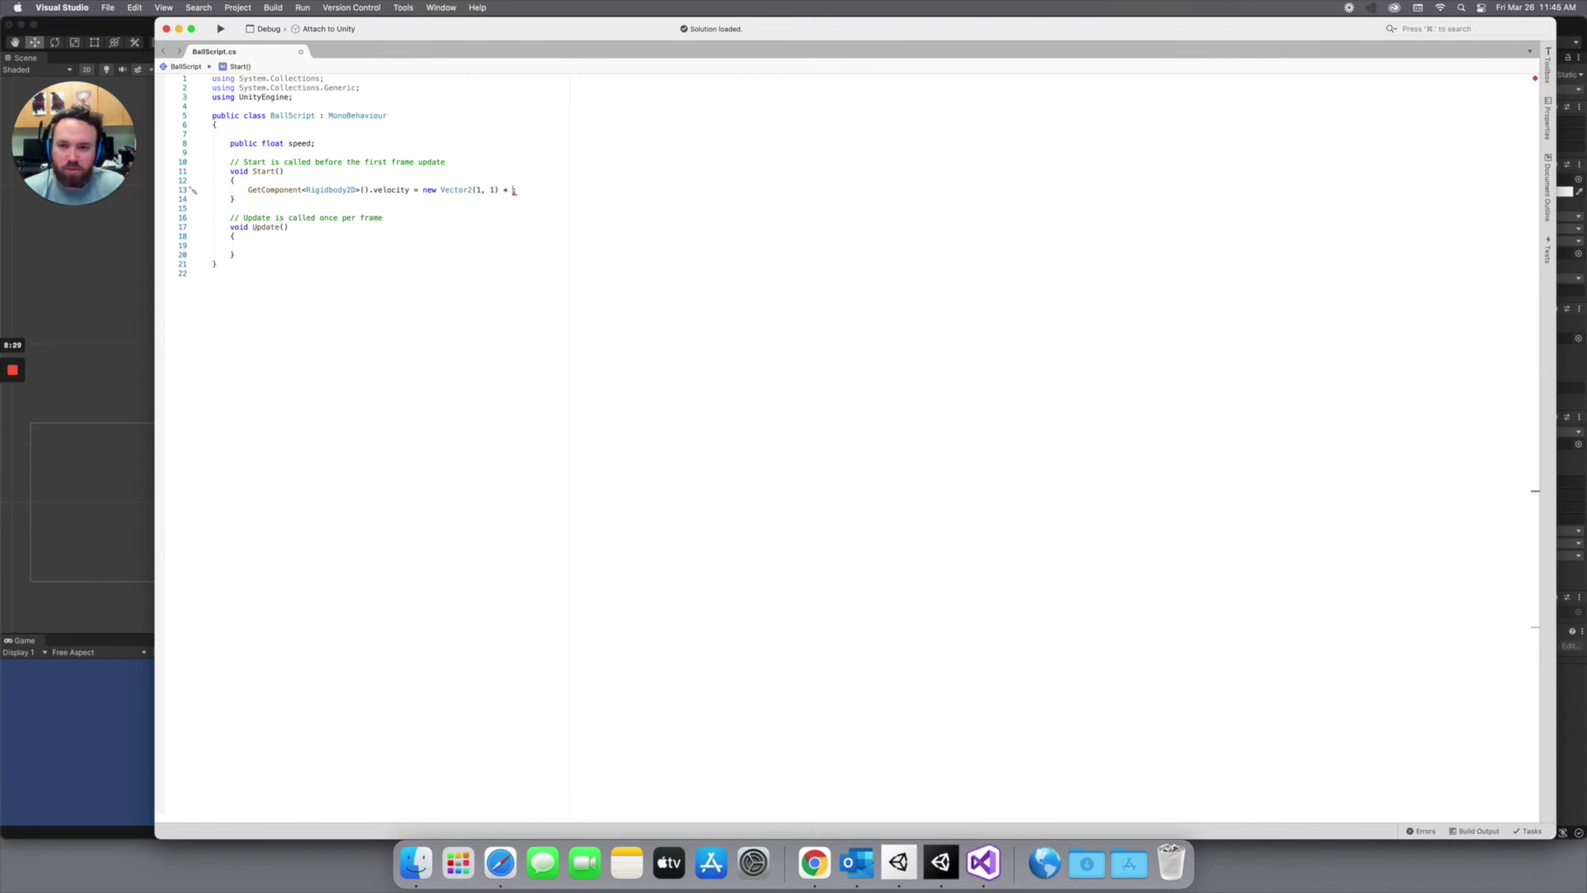
text(* s)
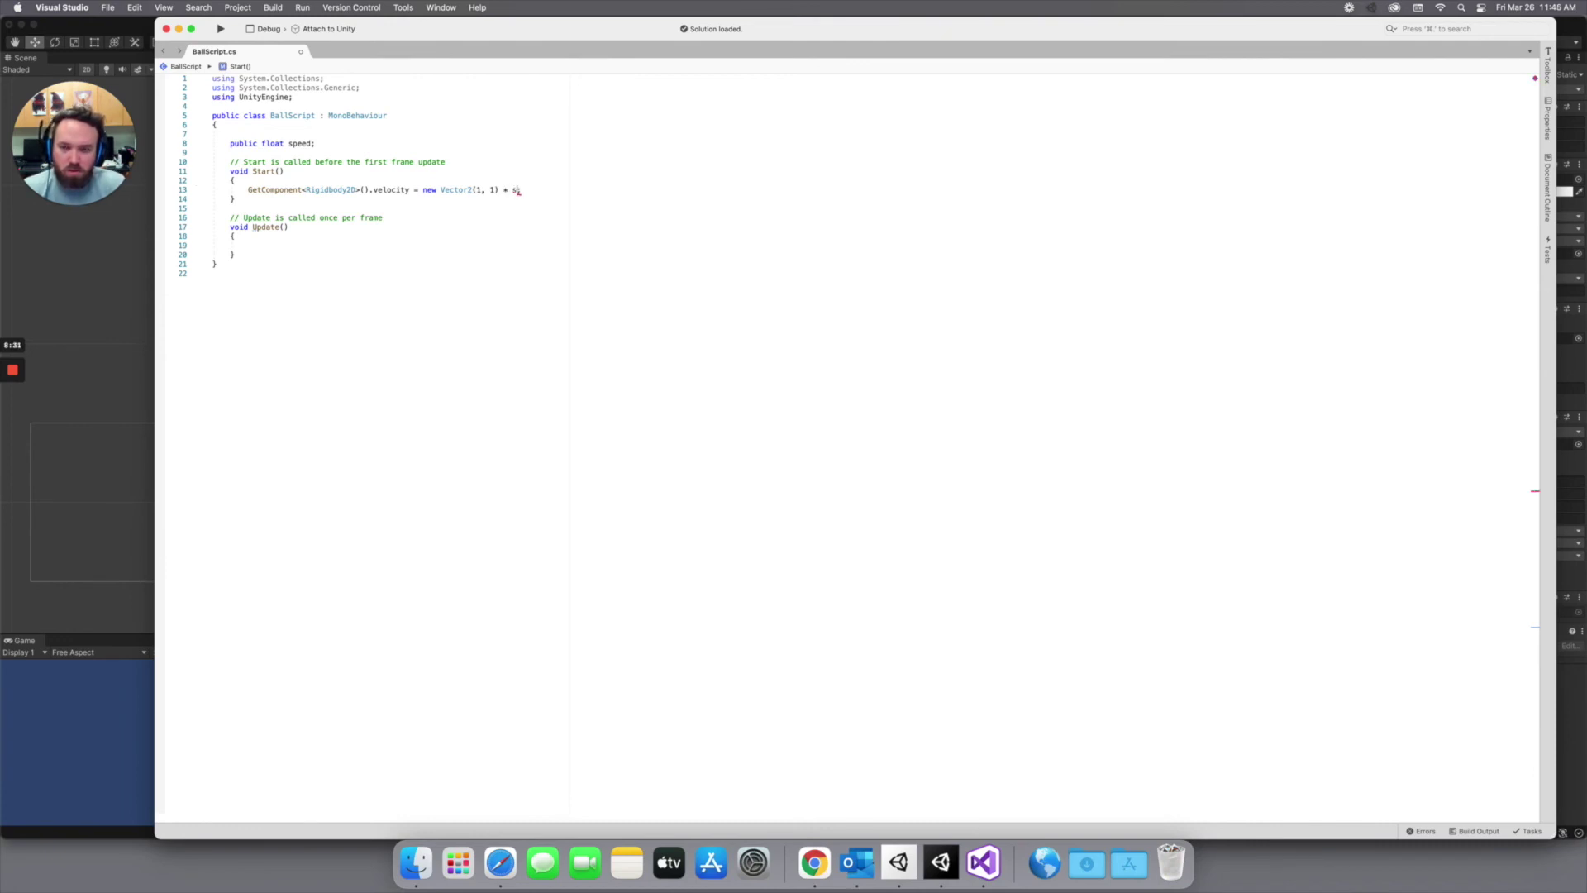
text(peed;)
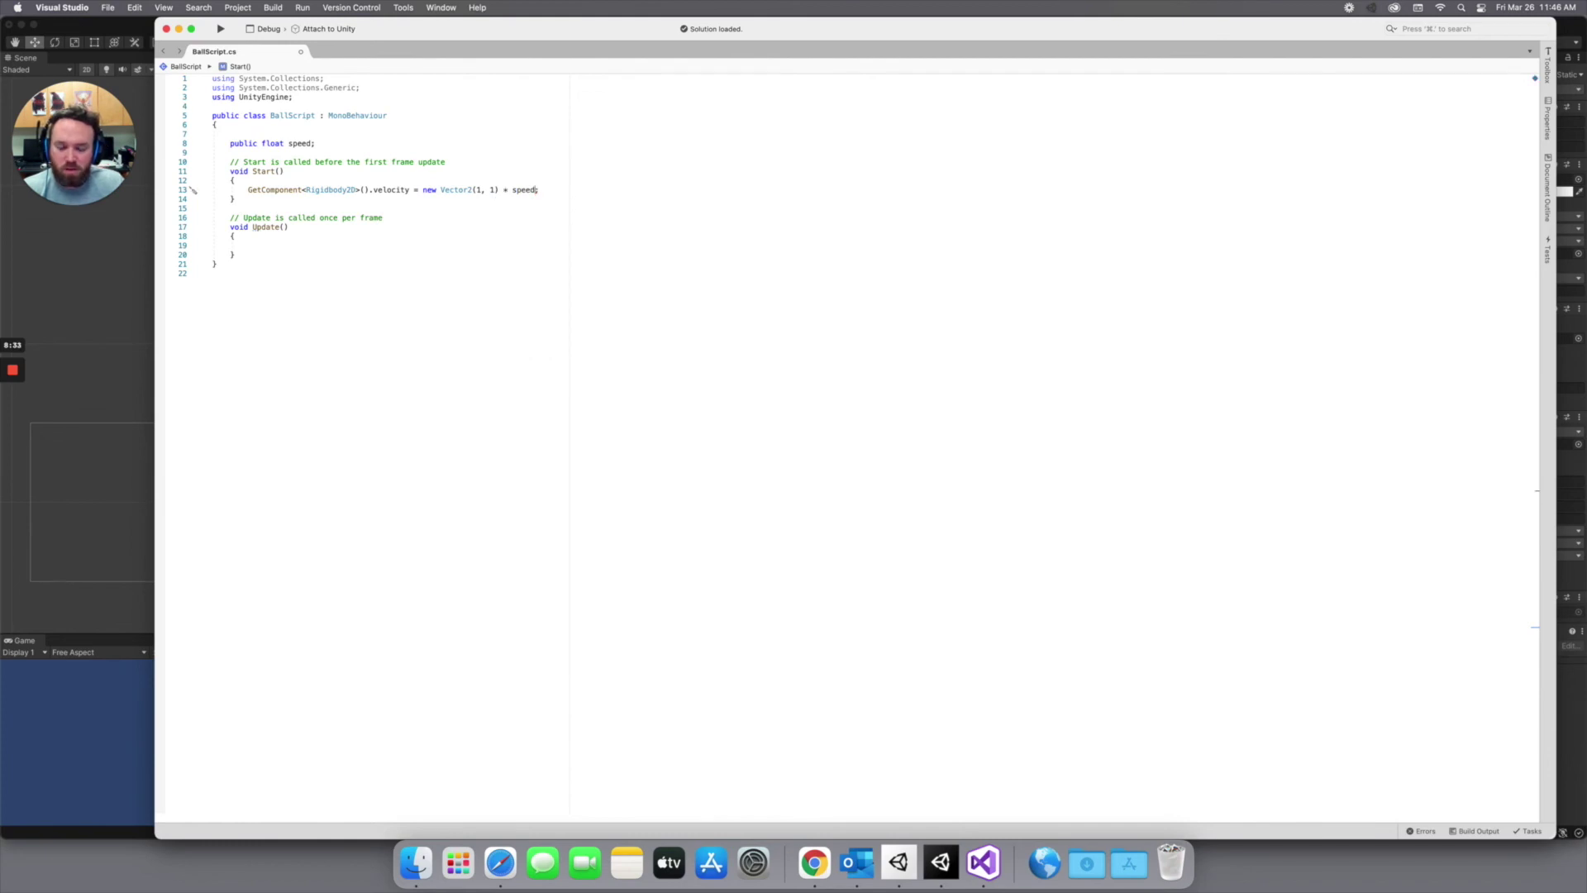
key(super+s)
click(112, 241)
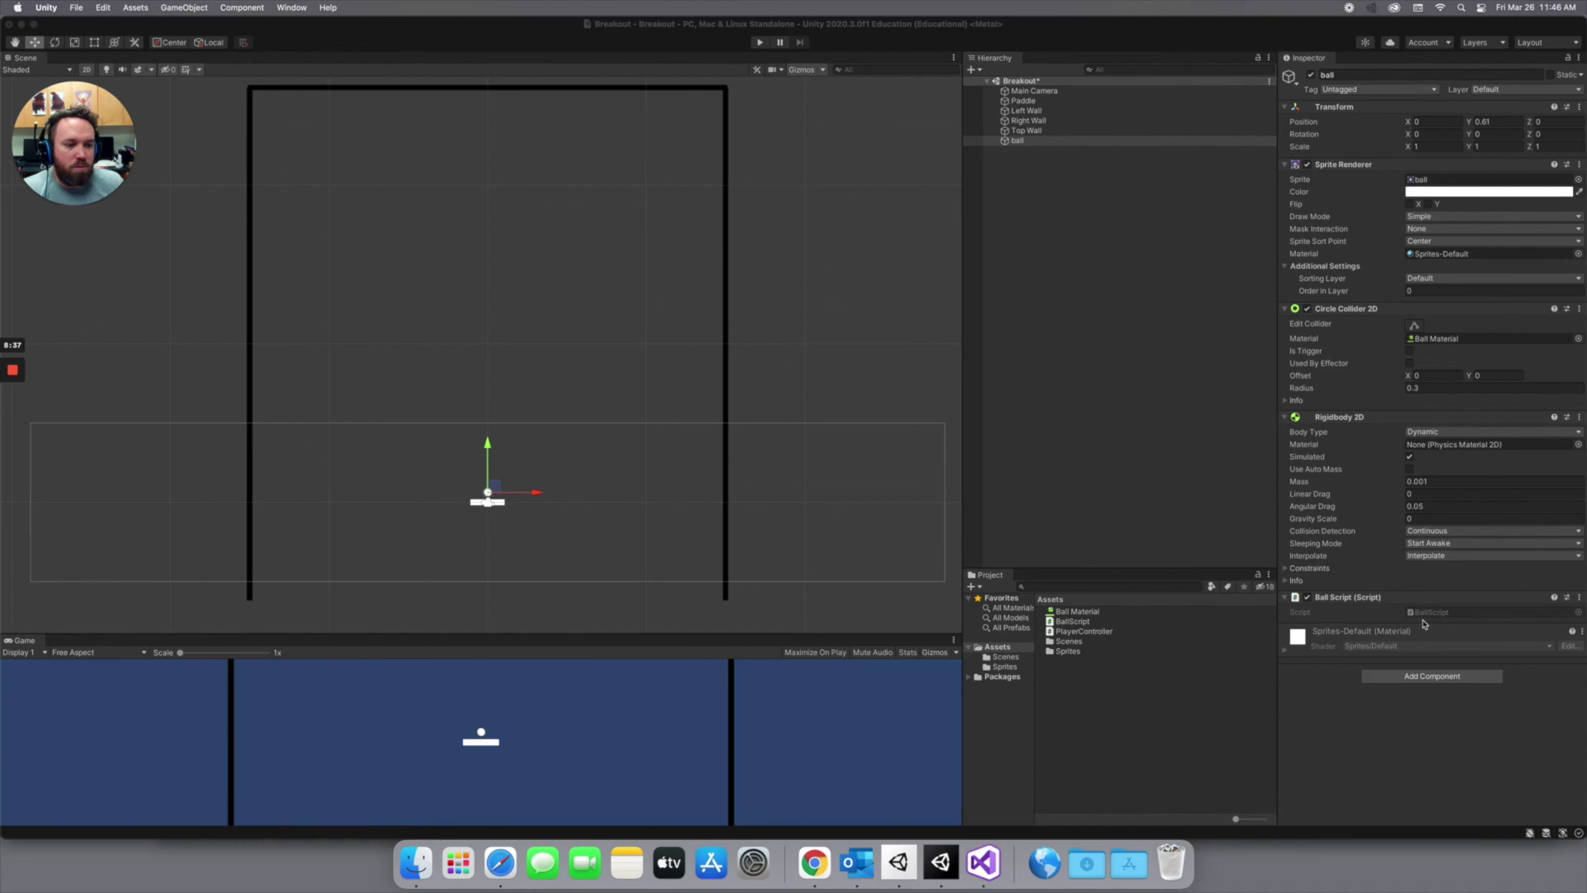
Set Ball Script Speed to 25 and play-test, steering the paddle with arrow keys
click(1015, 140)
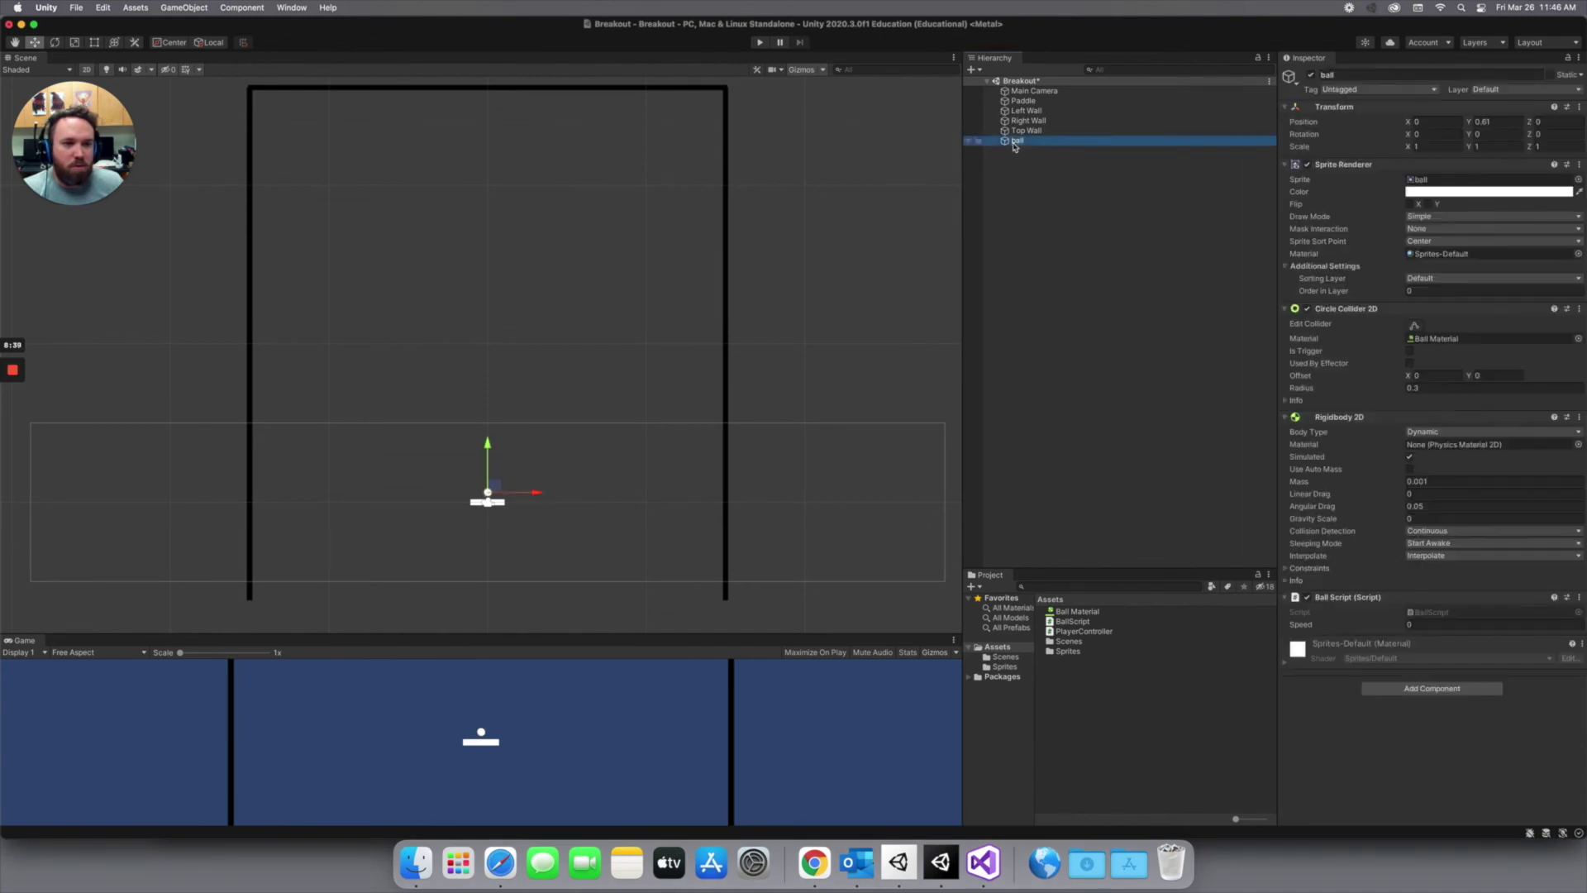
click(1421, 626)
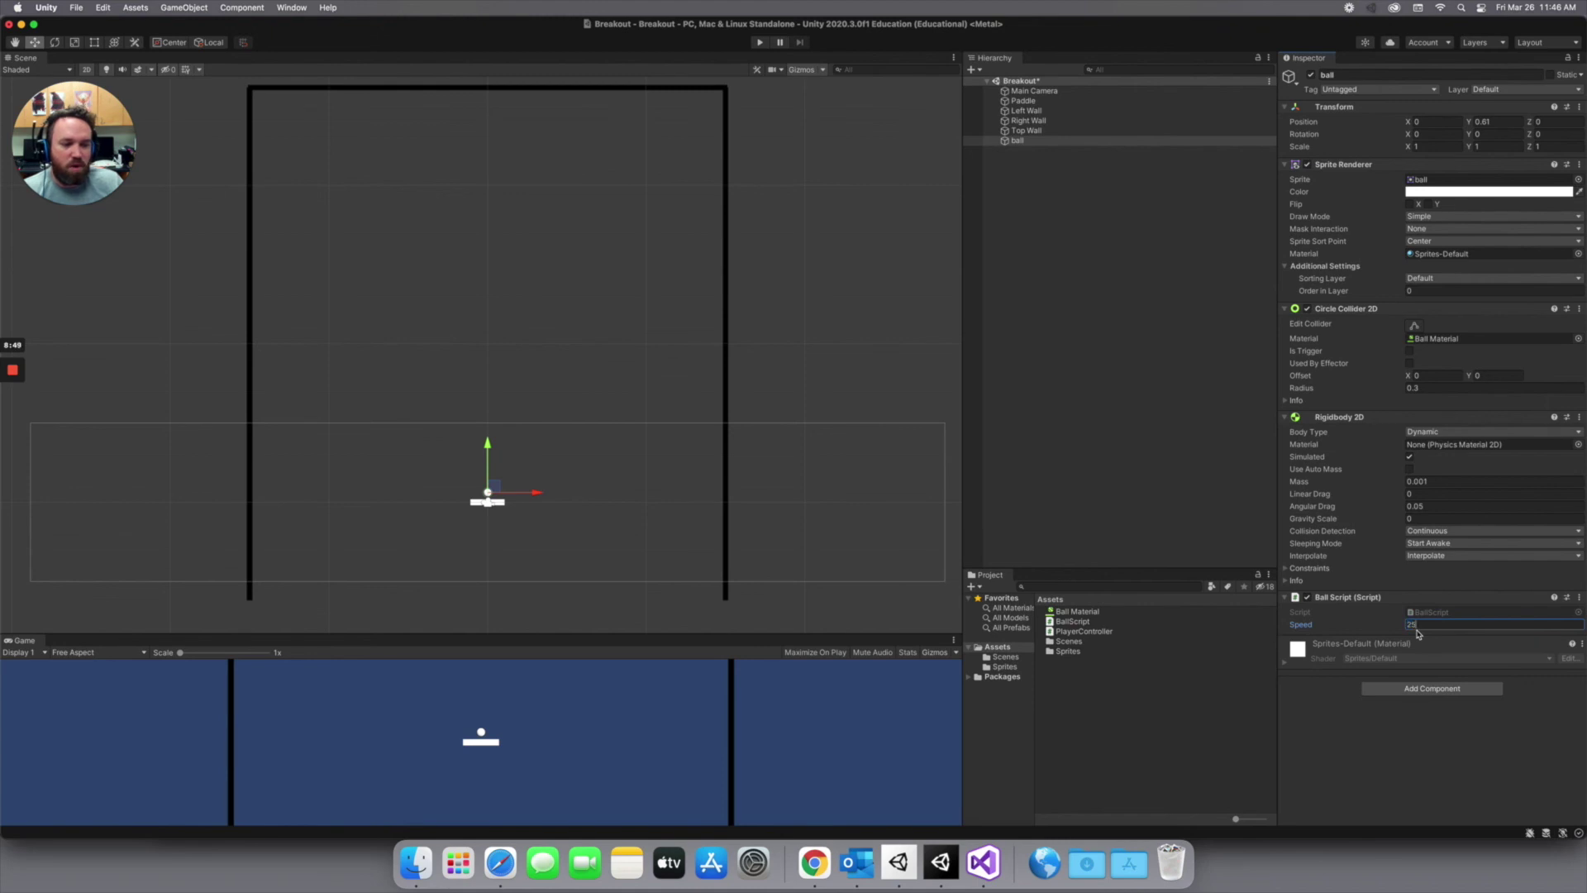
click(758, 43)
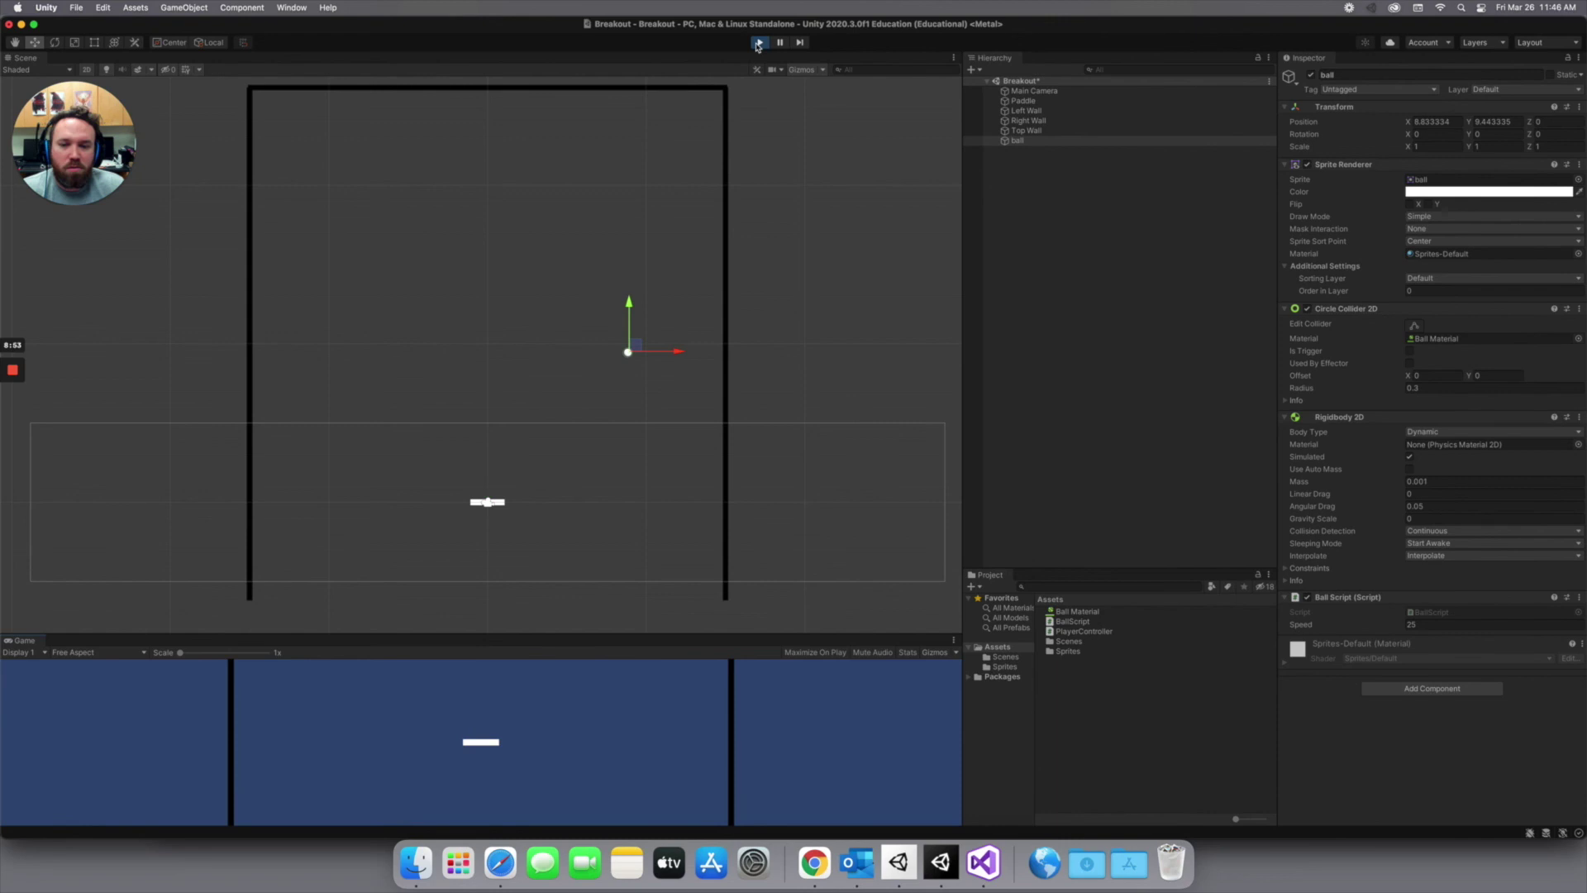
key(Left)
key(Right)
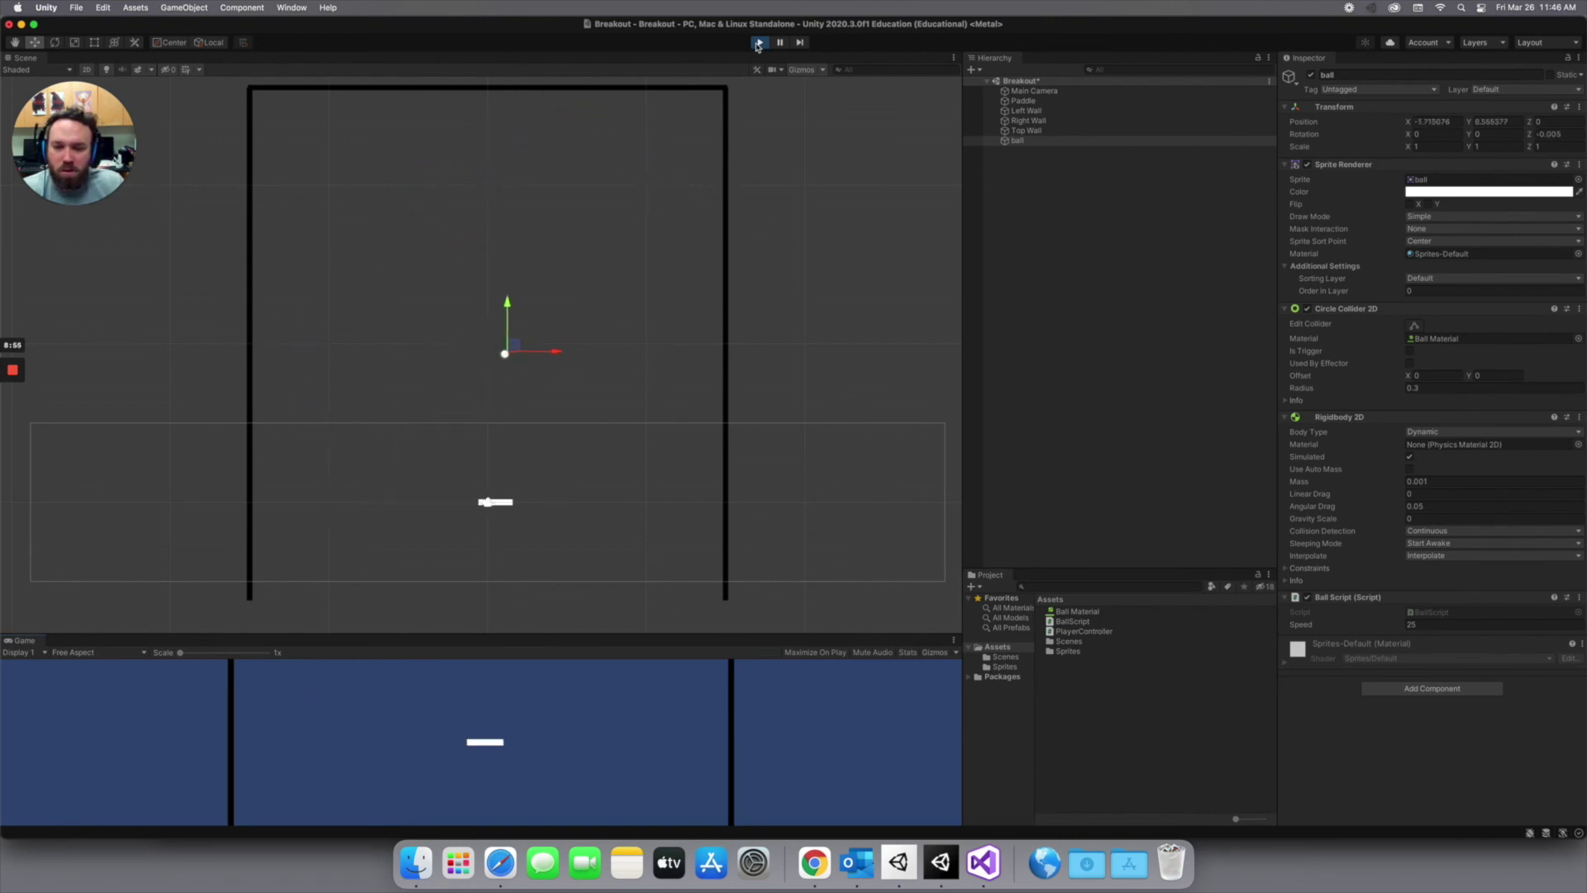
key(Left)
key(Right)
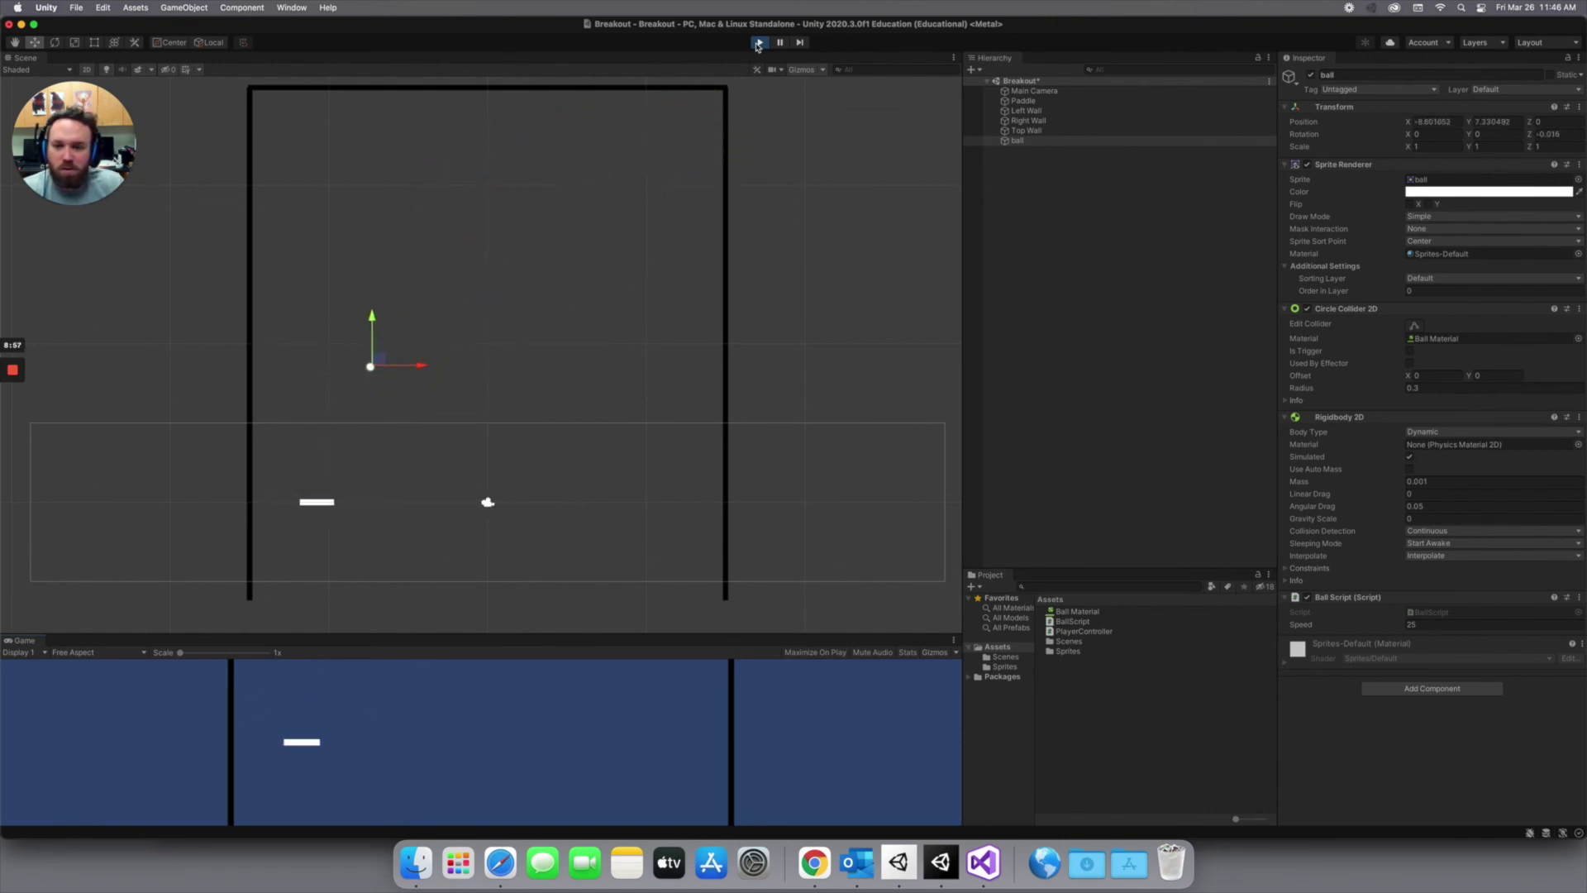
key(Left)
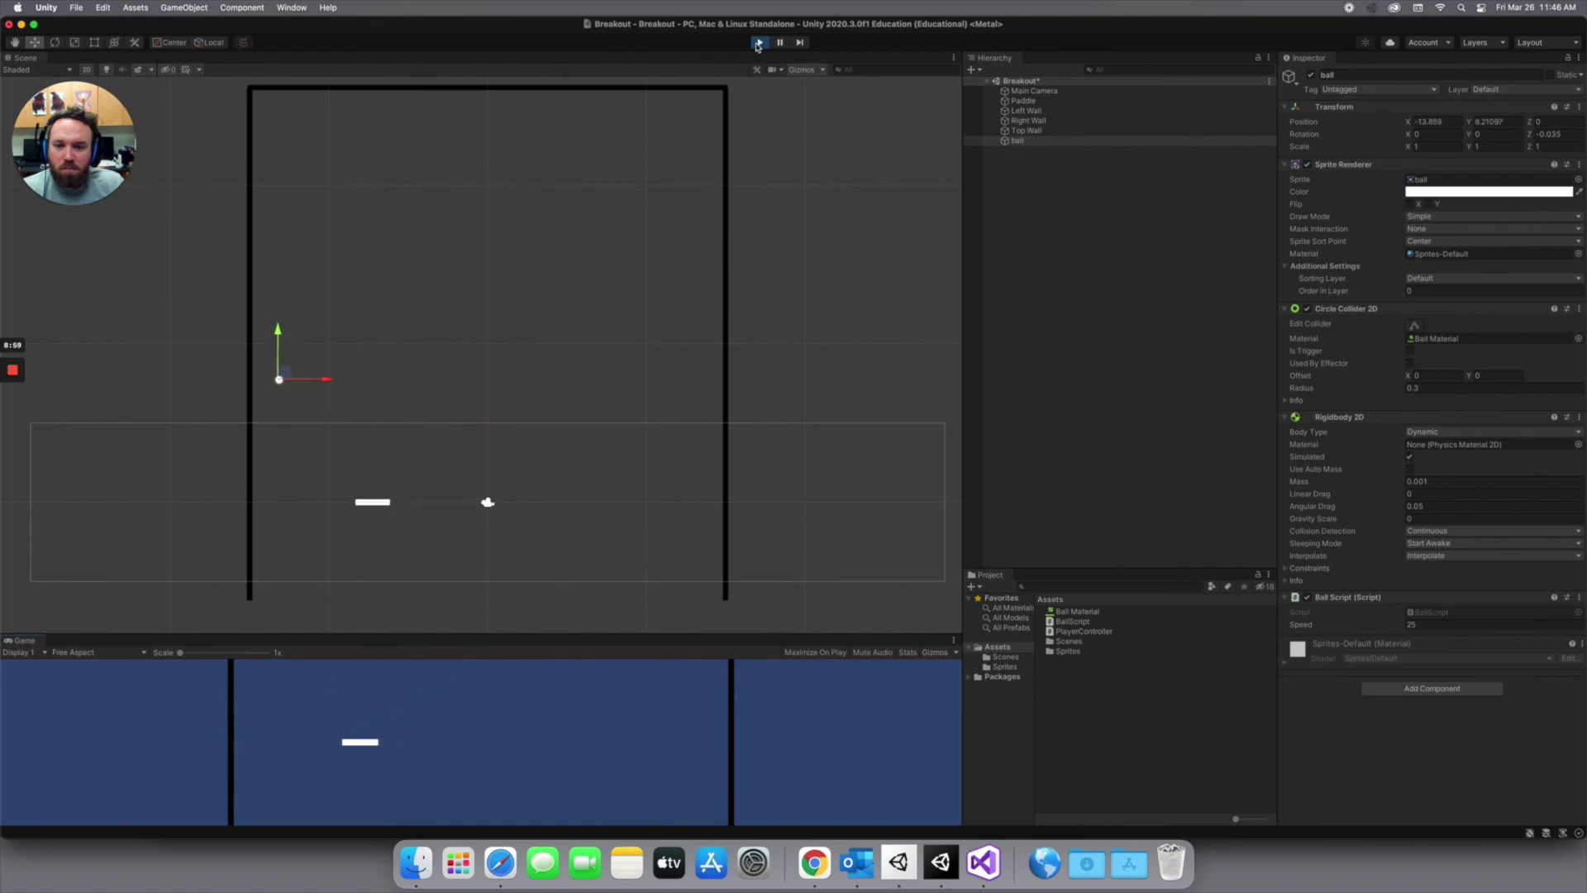
key(Right)
key(Right)
key(Left)
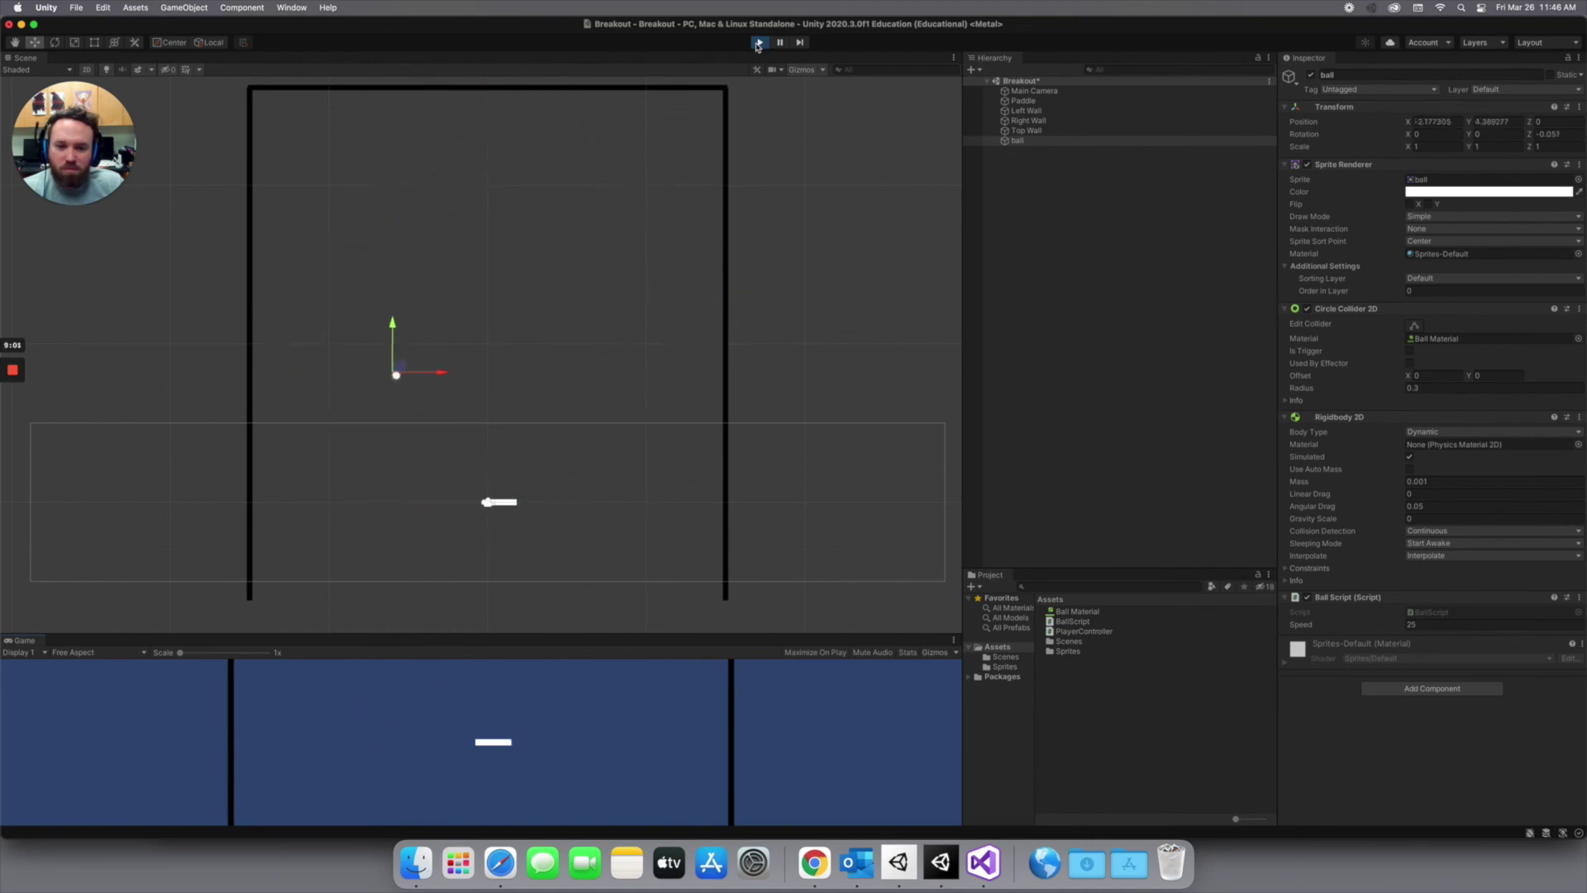
click(757, 43)
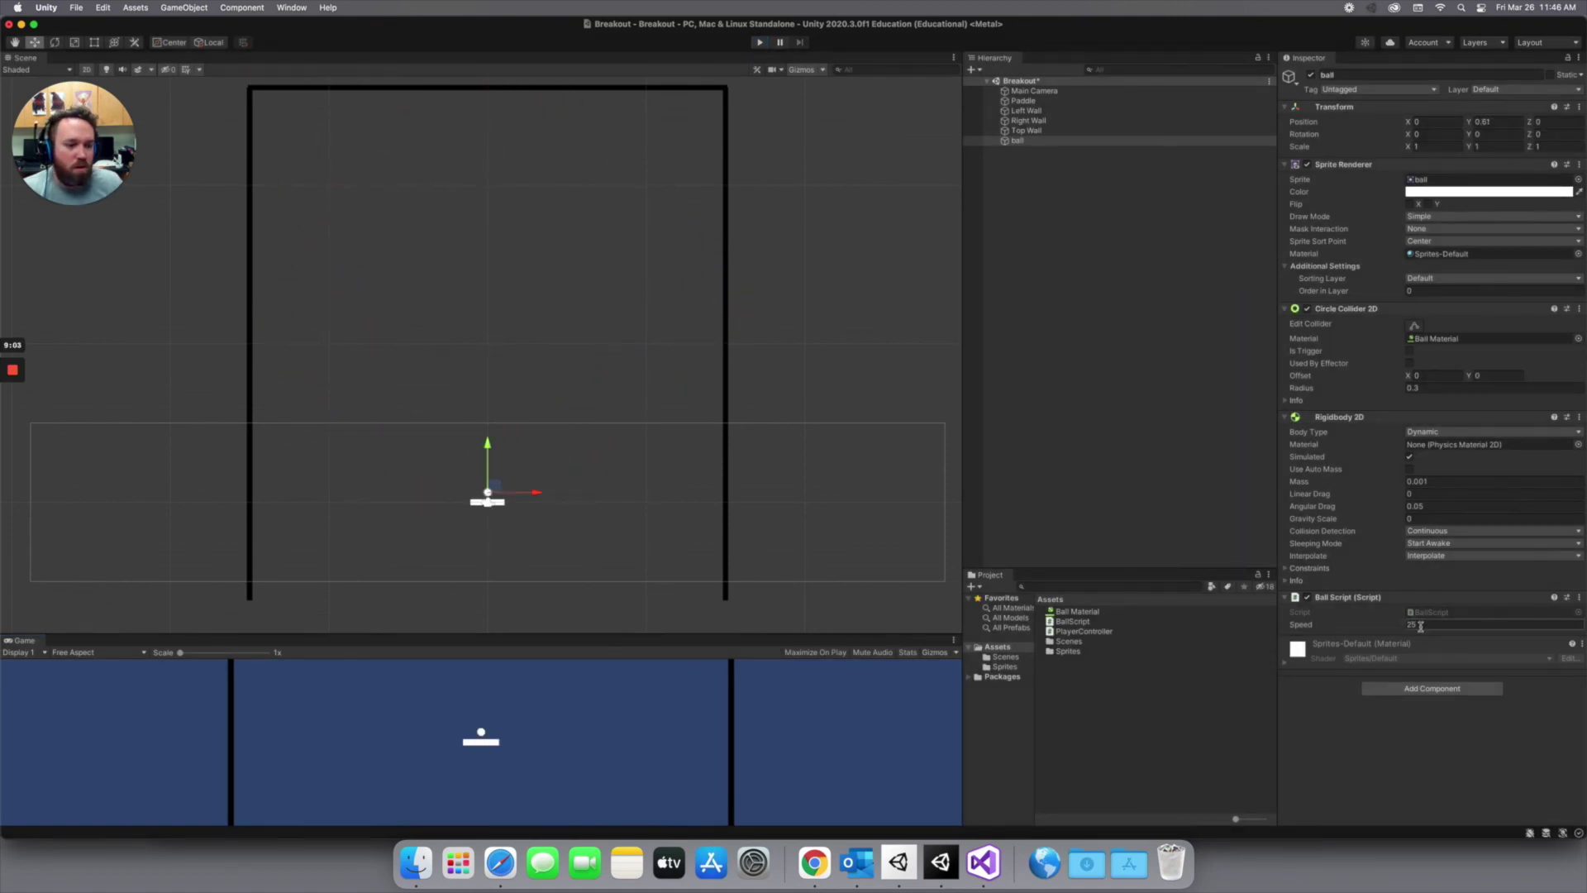
Set the ball's Speed to 10 and start a play test of the scene
text(10)
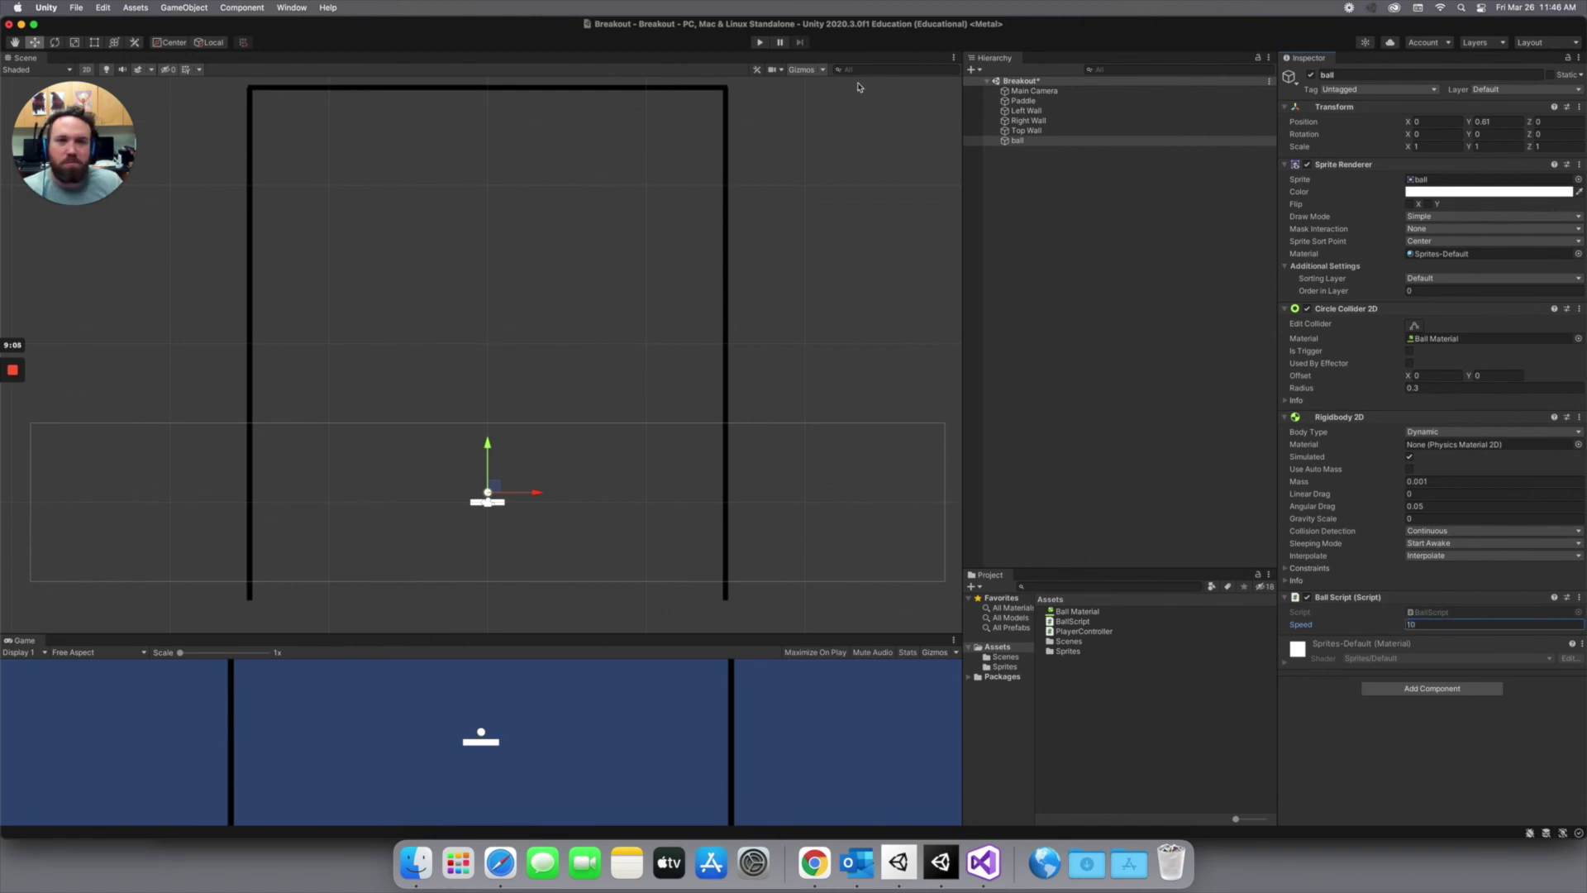
click(763, 44)
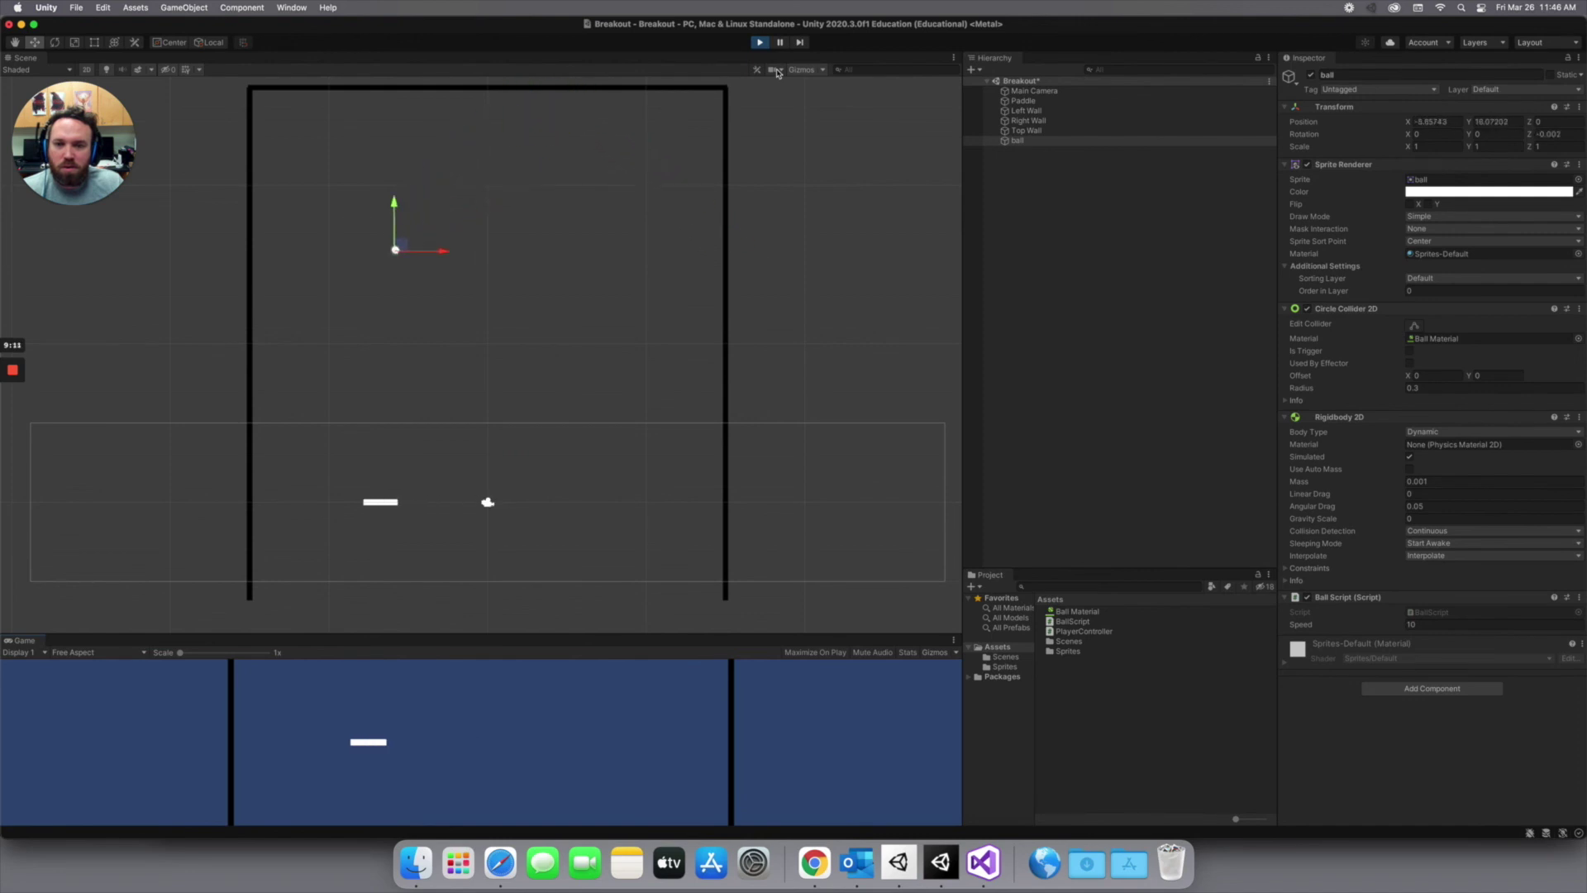
key(Left)
key(Right)
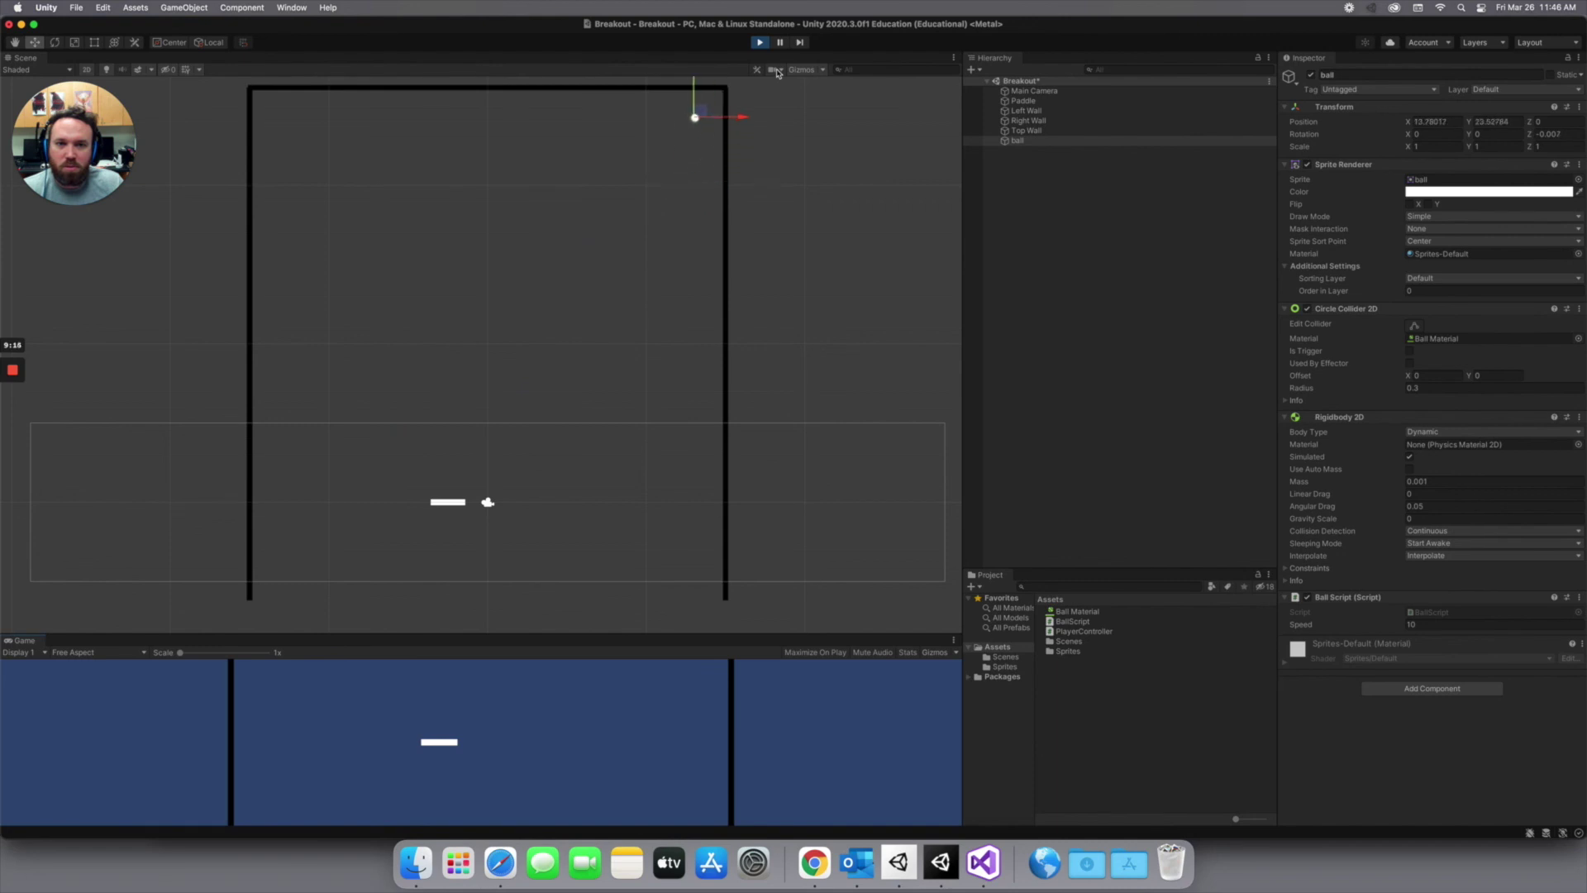
Steer the paddle left and right with the arrow keys as the slower ball bounces off the walls
key(Left)
key(Left)
key(Left)
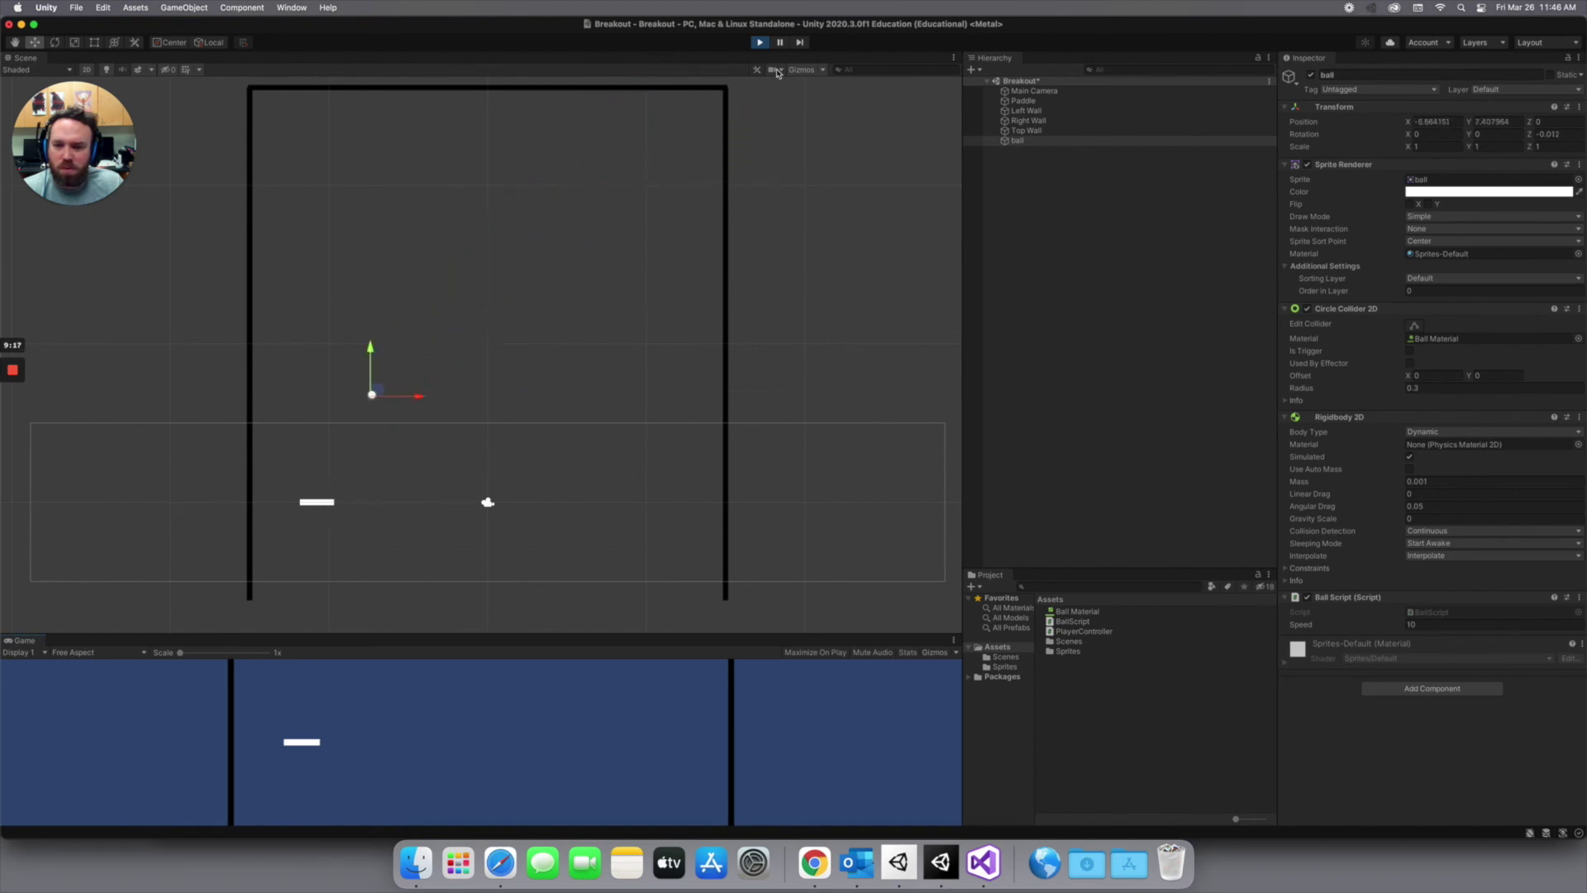
key(Right)
key(Right)
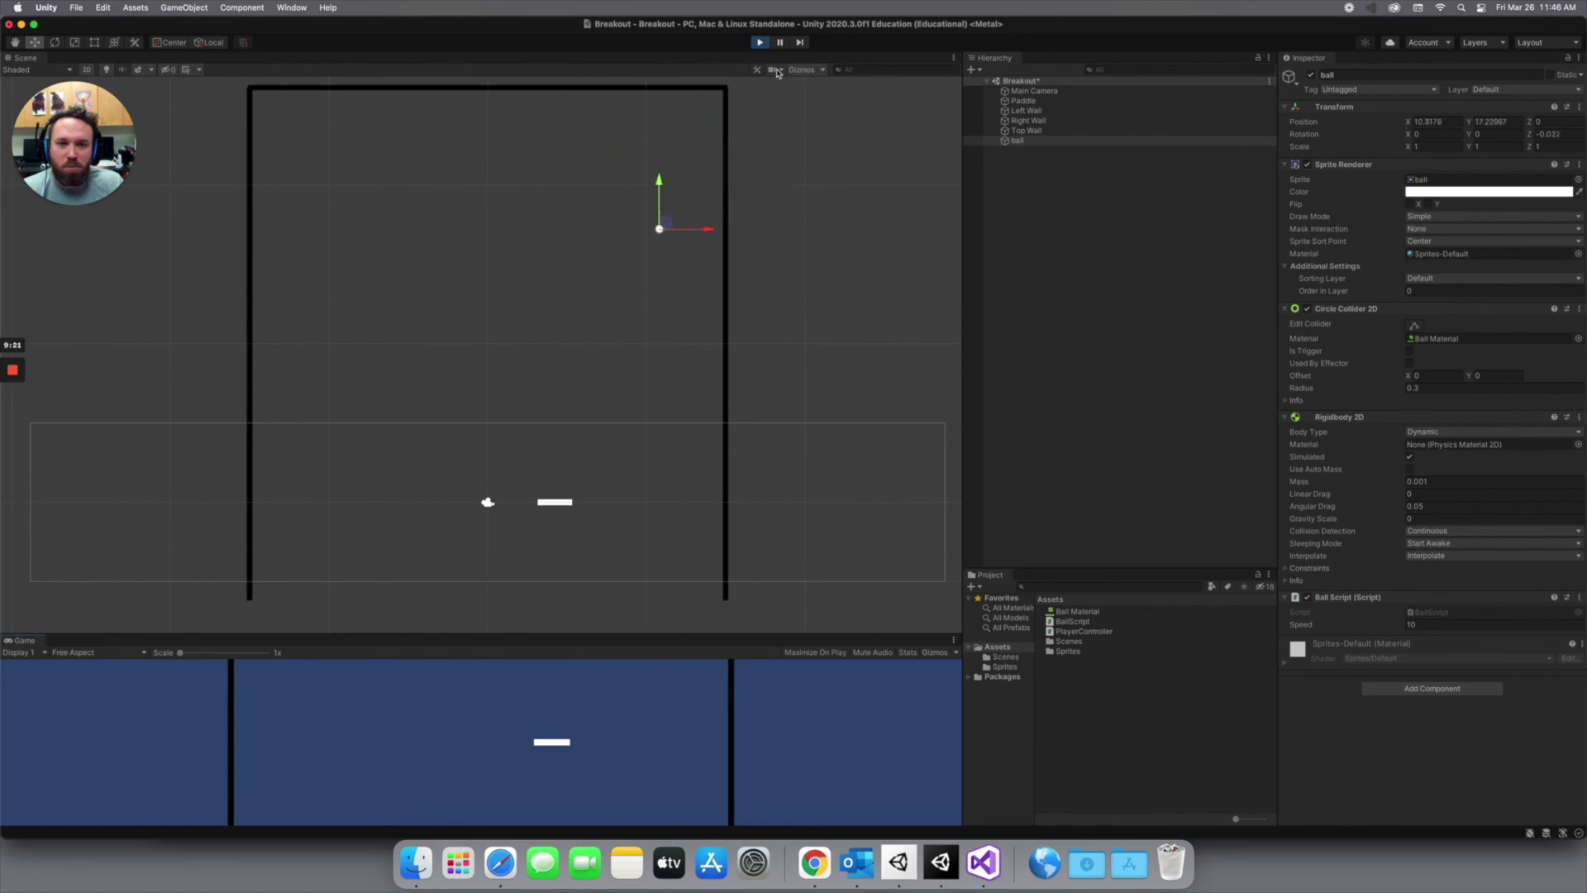
key(Left)
key(Left)
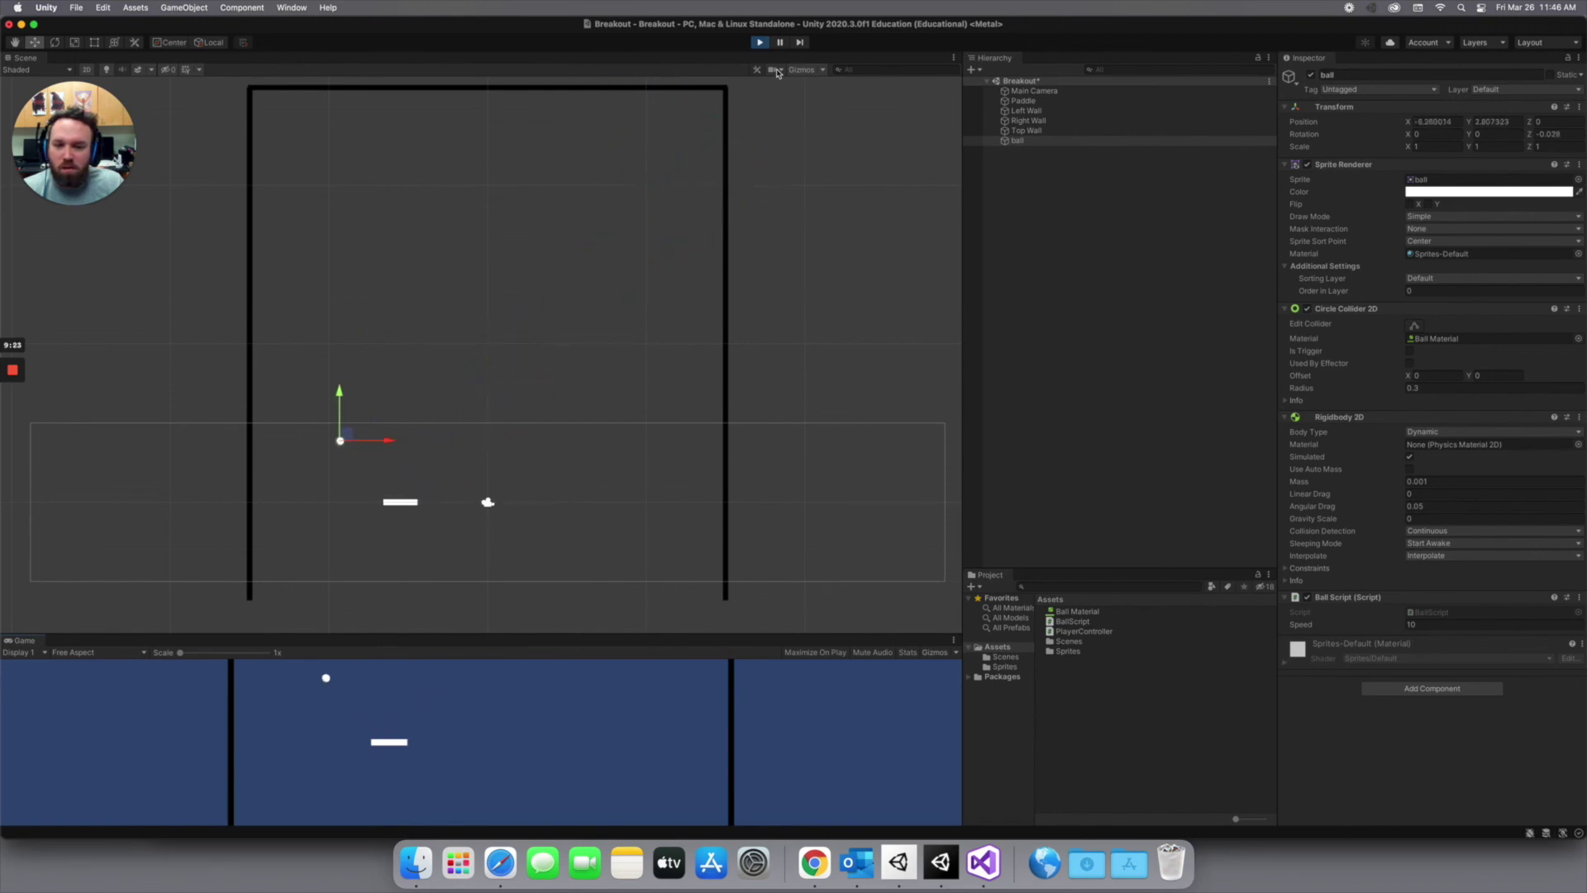
key(Right)
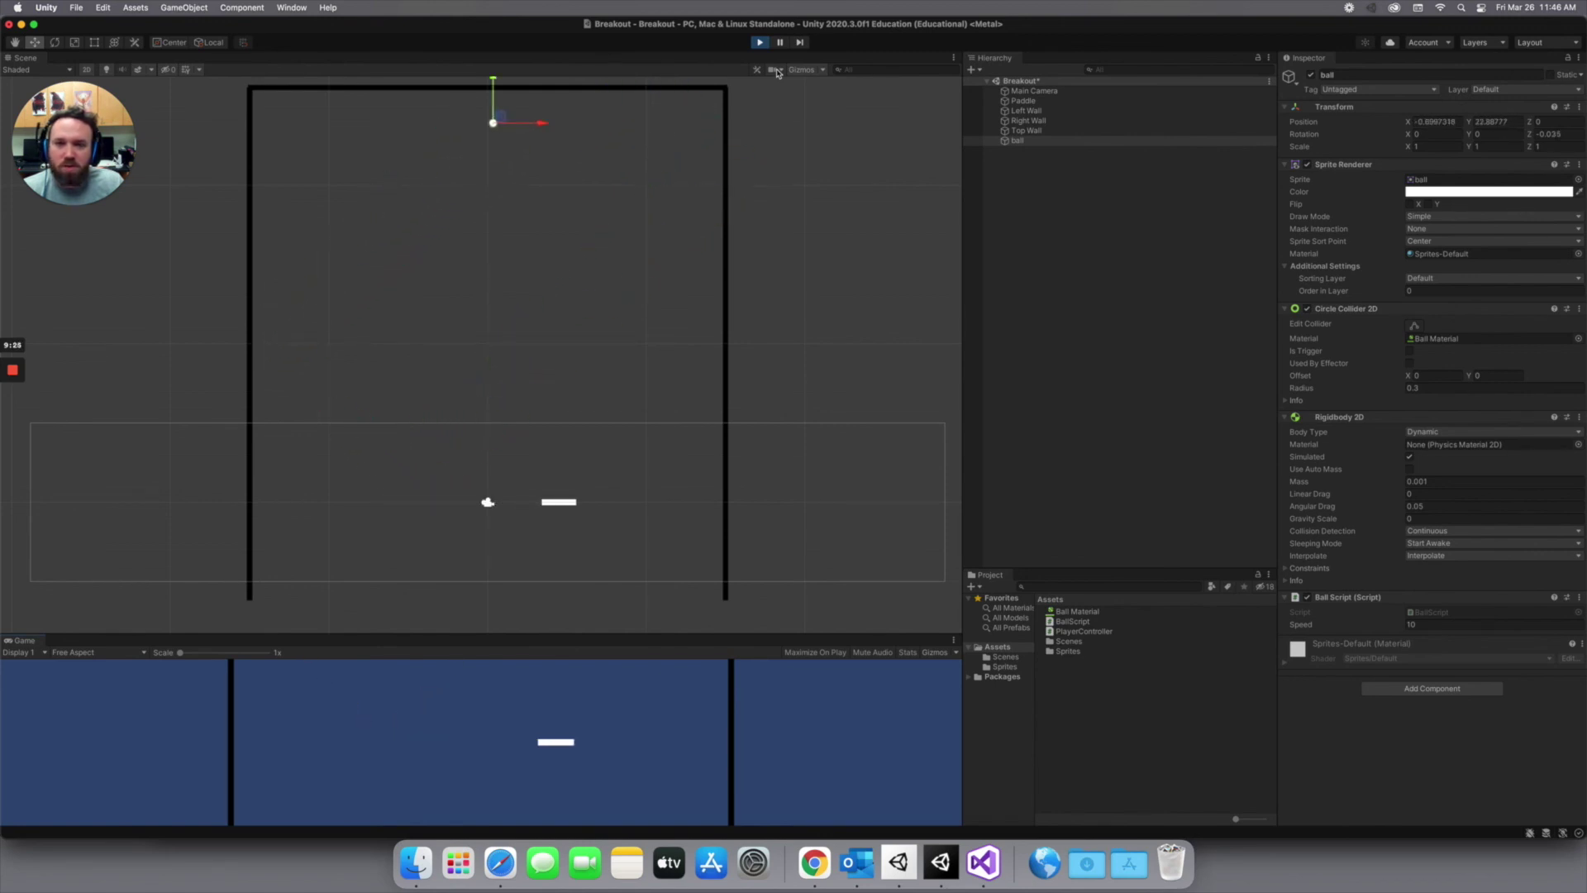
key(Right)
key(Left)
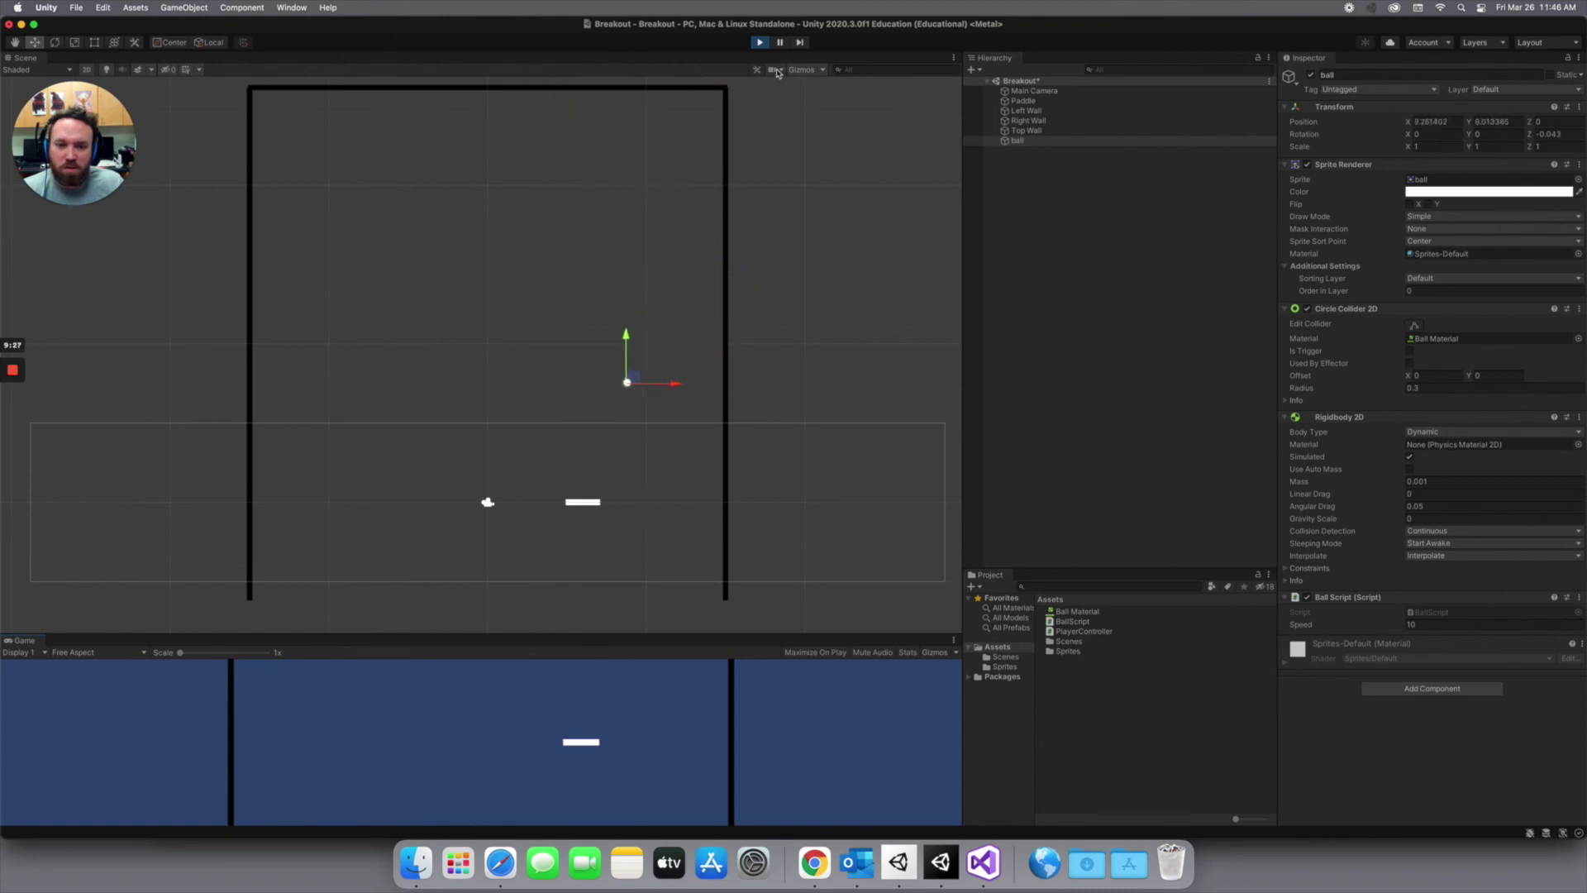
key(Left)
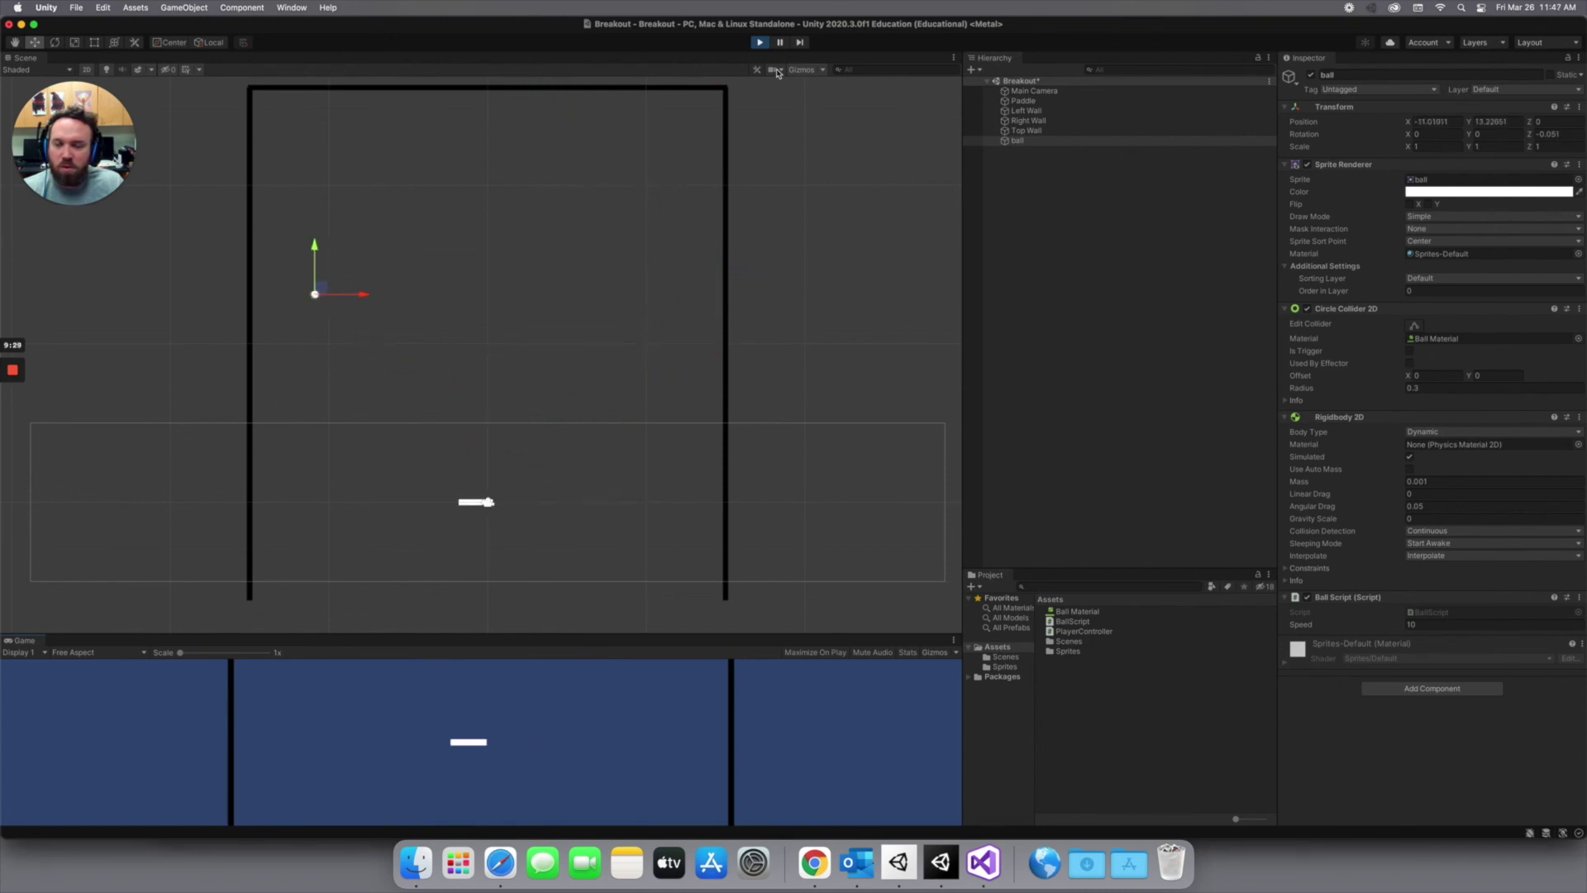
key(Right)
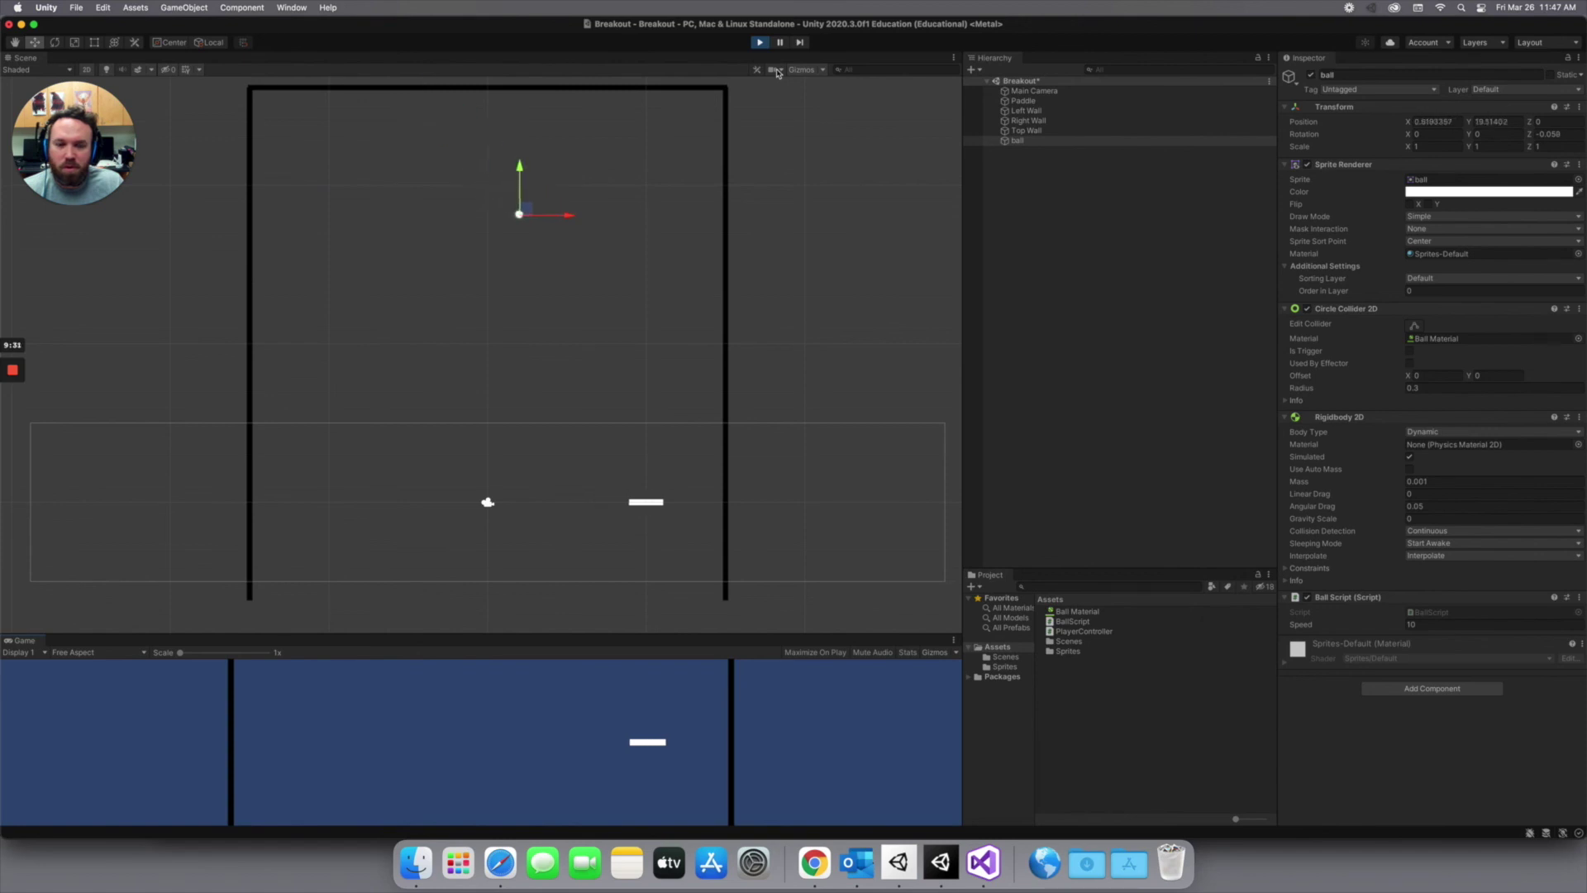
key(Left)
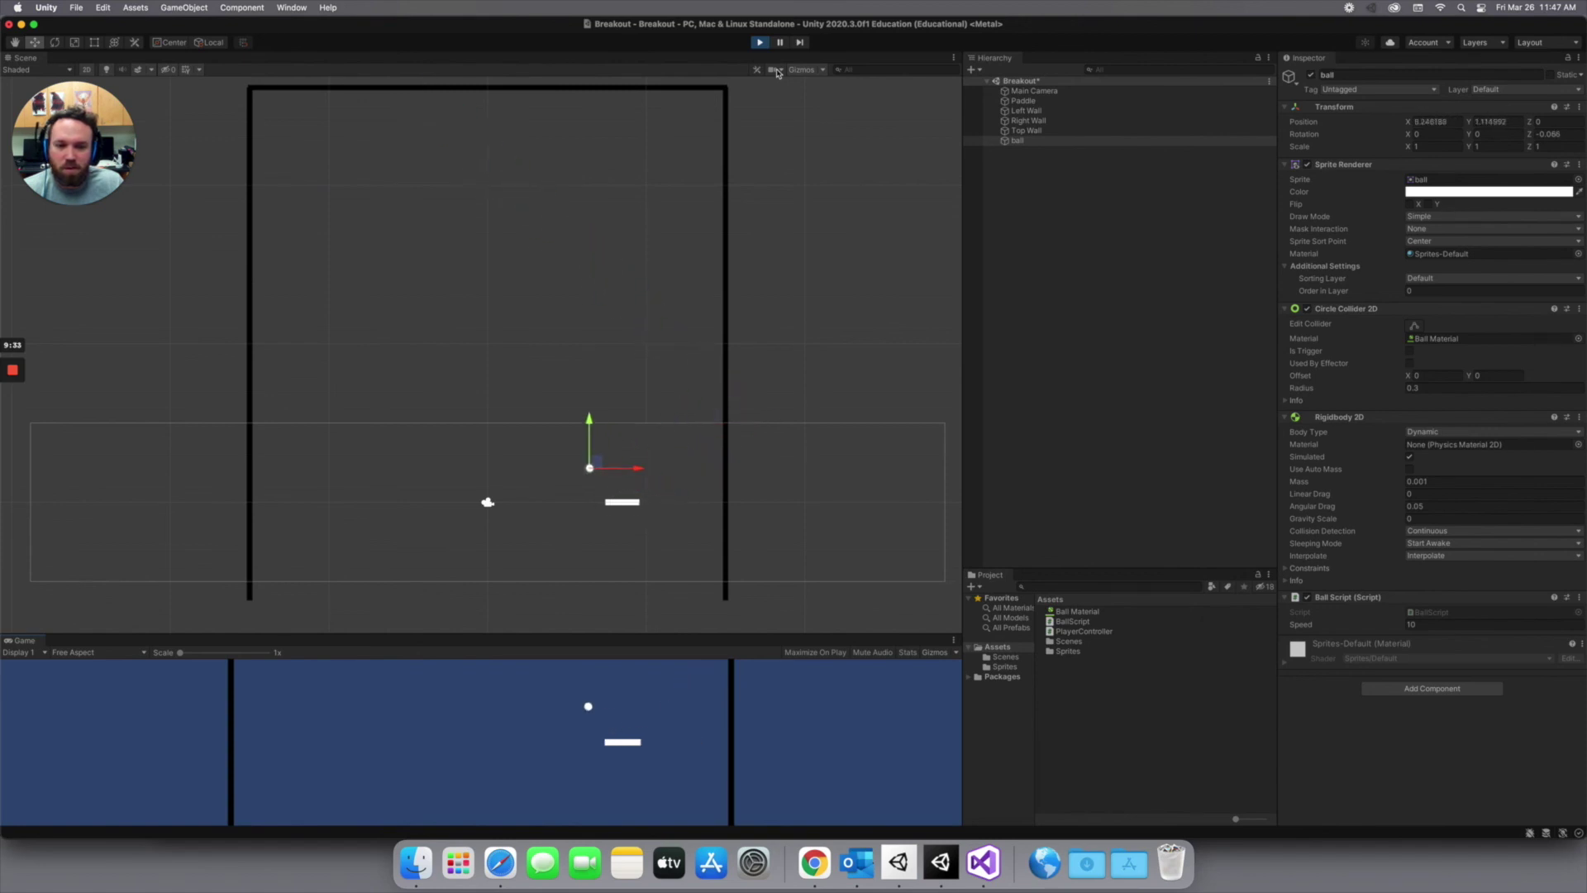